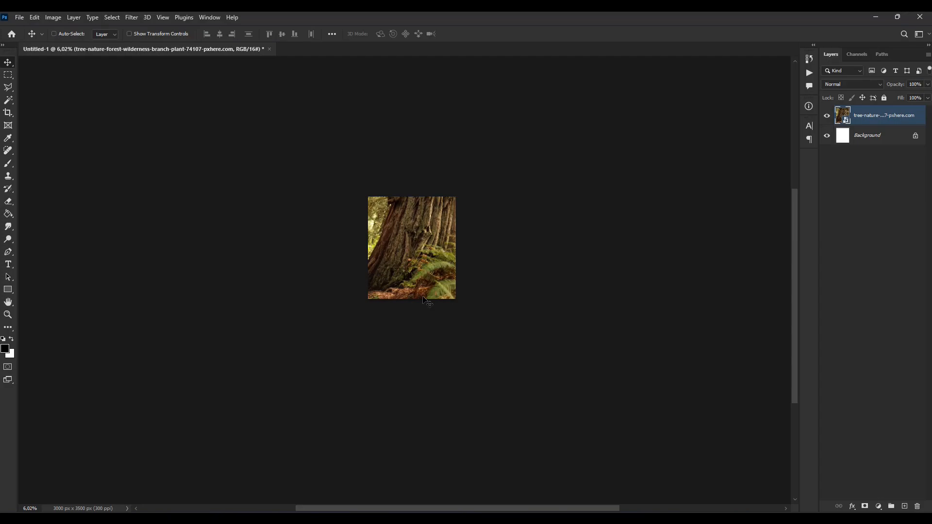
Position the forest photo so the leaning trunk and ferns fill the canvas, and rasterize its layer.
{"action": "left_click_drag", "start_coordinate": [356, 220], "coordinate": [346, 216]}
{"action": "key", "text": "Return"}
{"action": "scroll", "coordinate": [399, 269], "scroll_direction": "up", "scroll_amount": 5}
{"action": "scroll", "coordinate": [402, 274], "scroll_direction": "up", "scroll_amount": 1}
{"action": "right_click", "coordinate": [874, 116]}
{"action": "left_click", "coordinate": [820, 272]}
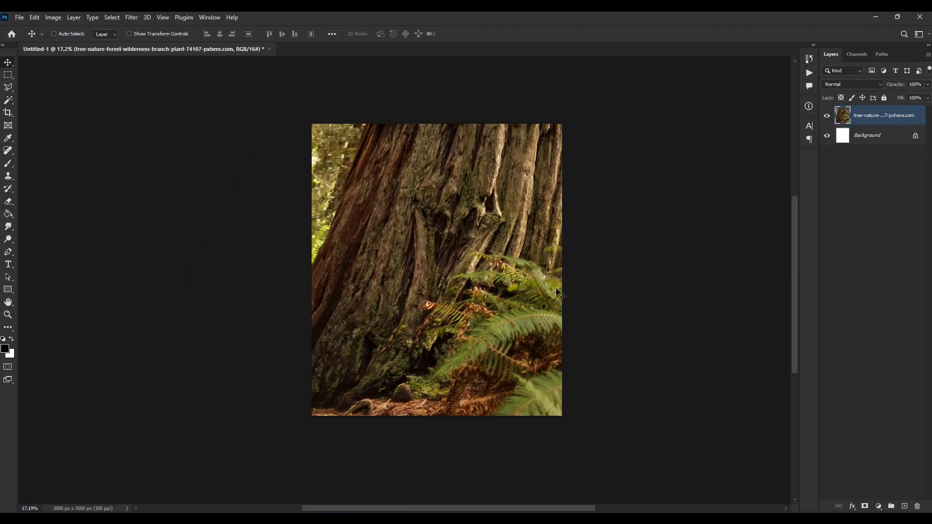
Place the tree-nature-forest-wilderness-branch-plant-74107-pxhere.com photo again as a second layer above the first.
{"action": "mouse_move", "coordinate": [464, 519]}
{"action": "left_click", "coordinate": [463, 466]}
{"action": "left_click_drag", "start_coordinate": [310, 204], "coordinate": [462, 313]}
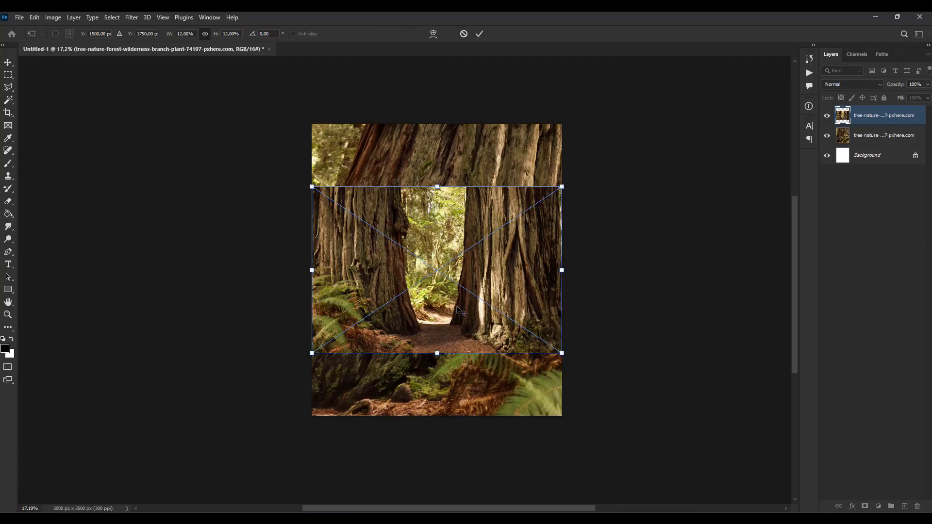
{"action": "left_click", "coordinate": [8, 63]}
Outline the right-hand tree trunk of the upper photo with the Polygonal Lasso and mask the layer to it.
{"action": "scroll", "coordinate": [388, 301], "scroll_direction": "up", "scroll_amount": 13}
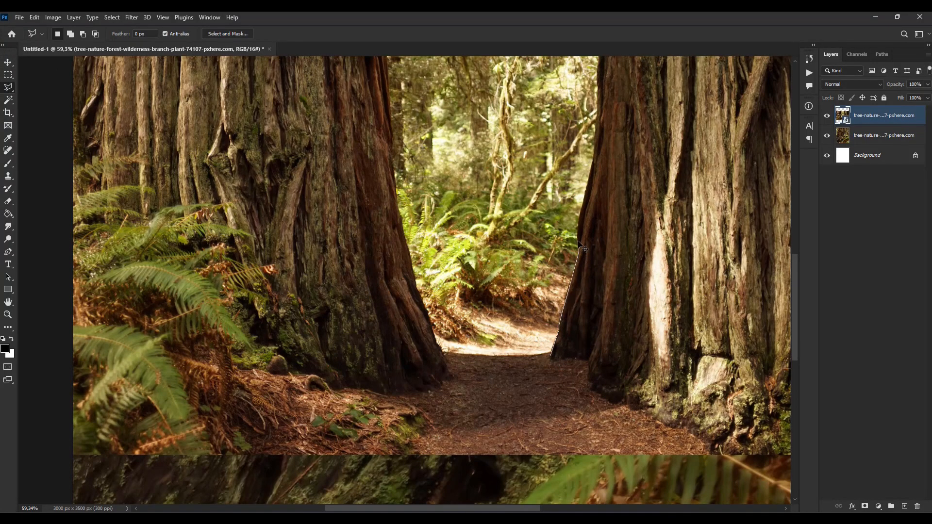
{"action": "scroll", "coordinate": [607, 107], "scroll_direction": "up", "scroll_amount": 3}
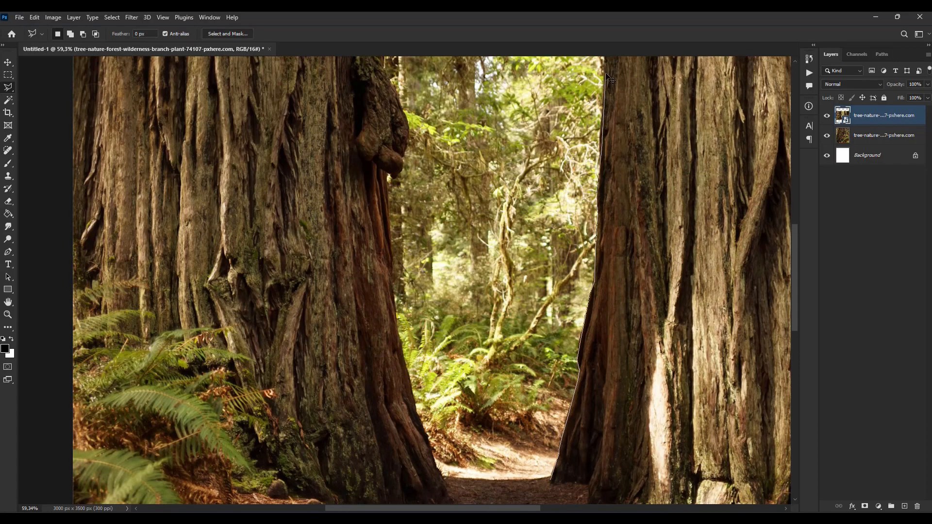
{"action": "scroll", "coordinate": [606, 77], "scroll_direction": "up", "scroll_amount": 2}
{"action": "left_click", "coordinate": [607, 81]}
{"action": "scroll", "coordinate": [734, 96], "scroll_direction": "right", "scroll_amount": 2}
{"action": "left_click", "coordinate": [768, 90]}
{"action": "scroll", "coordinate": [738, 369], "scroll_direction": "down", "scroll_amount": 4}
{"action": "left_click", "coordinate": [730, 440]}
{"action": "left_click", "coordinate": [623, 432]}
{"action": "left_click", "coordinate": [475, 407]}
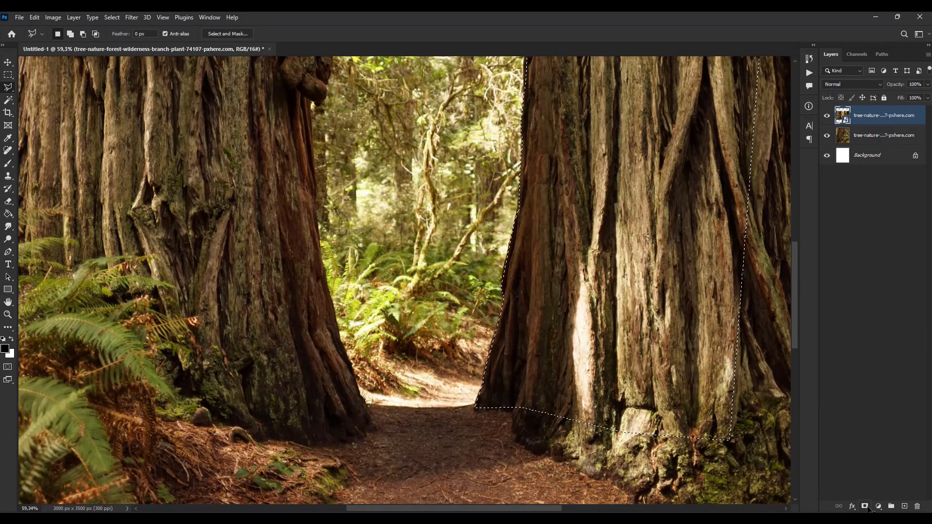
{"action": "left_click", "coordinate": [865, 505]}
{"action": "key", "text": "v"}
{"action": "scroll", "coordinate": [410, 240], "scroll_direction": "down", "scroll_amount": 5}
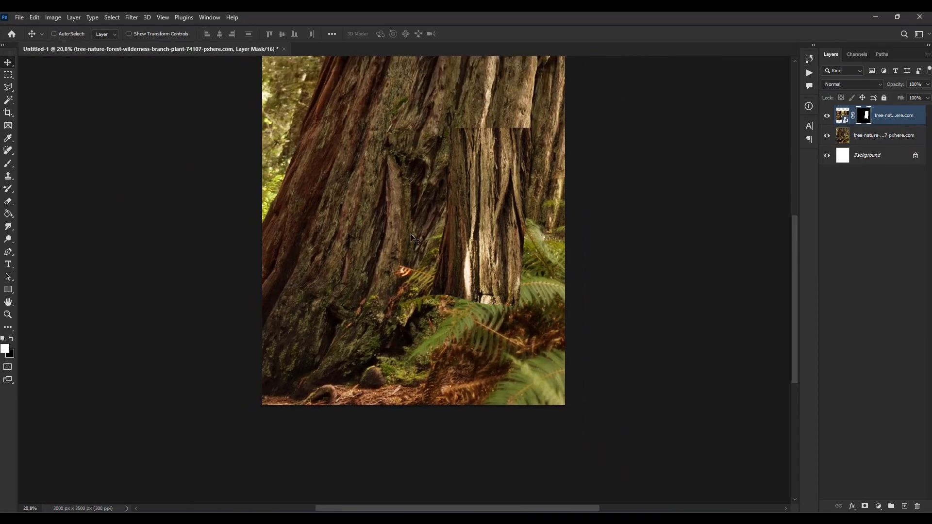
Rotate the masked trunk piece about 26° clockwise and move it to the lower-right corner of the canvas.
{"action": "key", "text": "ctrl+t"}
{"action": "left_click_drag", "start_coordinate": [507, 265], "coordinate": [475, 347]}
{"action": "left_click_drag", "start_coordinate": [534, 203], "coordinate": [595, 290]}
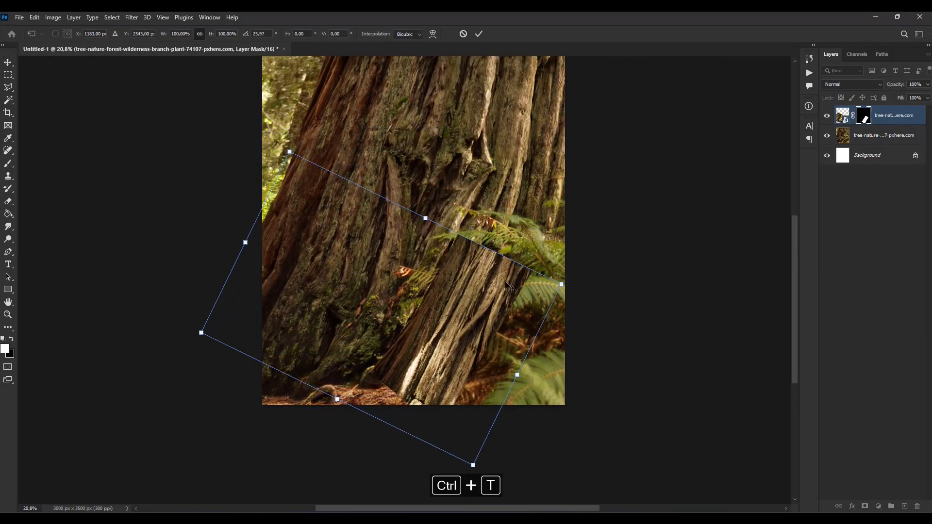
{"action": "right_click", "coordinate": [517, 291]}
{"action": "left_click", "coordinate": [553, 359]}
{"action": "left_click", "coordinate": [474, 209]}
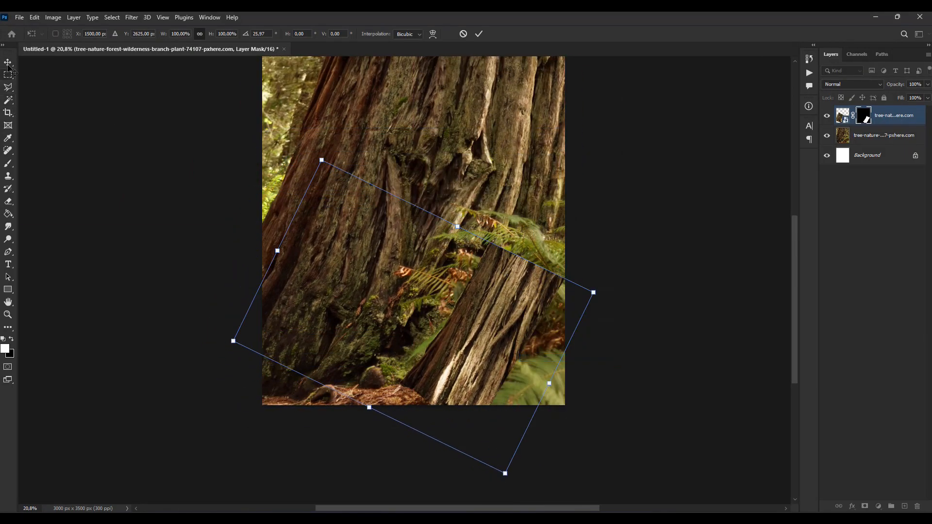
{"action": "key", "text": "Escape"}
Rasterize the trunk piece's layer and enlarge the trunk with Free Transform.
{"action": "right_click", "coordinate": [844, 116]}
{"action": "left_click", "coordinate": [843, 270]}
{"action": "key", "text": "ctrl+t"}
{"action": "left_click_drag", "start_coordinate": [594, 160], "coordinate": [677, 87]}
{"action": "left_click_drag", "start_coordinate": [542, 185], "coordinate": [557, 164]}
Warp the trunk piece into a curve that rises from the canvas's bottom edge to its right edge.
{"action": "right_click", "coordinate": [526, 251]}
{"action": "left_click", "coordinate": [546, 316]}
{"action": "left_click_drag", "start_coordinate": [335, 414], "coordinate": [291, 425]}
{"action": "left_click_drag", "start_coordinate": [543, 184], "coordinate": [578, 218]}
{"action": "left_click_drag", "start_coordinate": [691, 66], "coordinate": [565, 55]}
{"action": "left_click_drag", "start_coordinate": [452, 297], "coordinate": [509, 332]}
{"action": "key", "text": "Return"}
Try to bend the curved trunk further with Puppet Warp pins along its edge.
{"action": "left_click", "coordinate": [35, 17]}
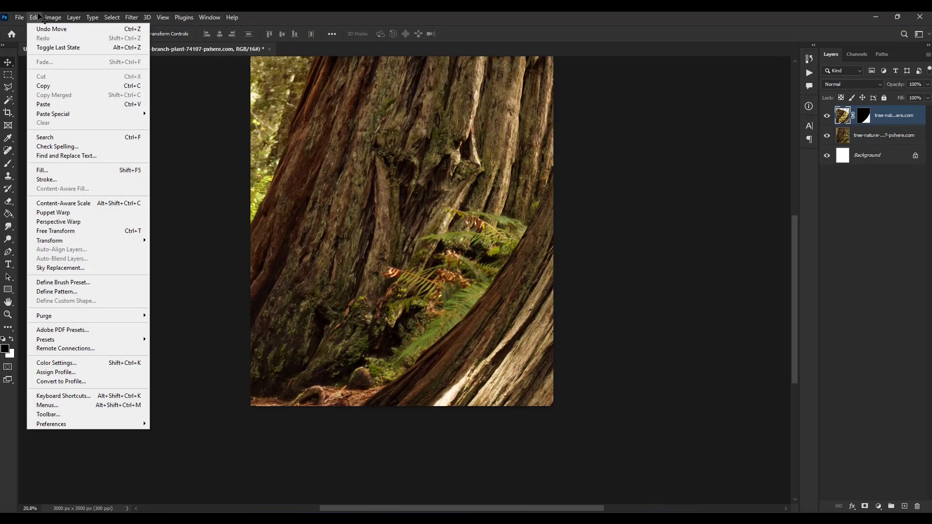
{"action": "left_click", "coordinate": [87, 213]}
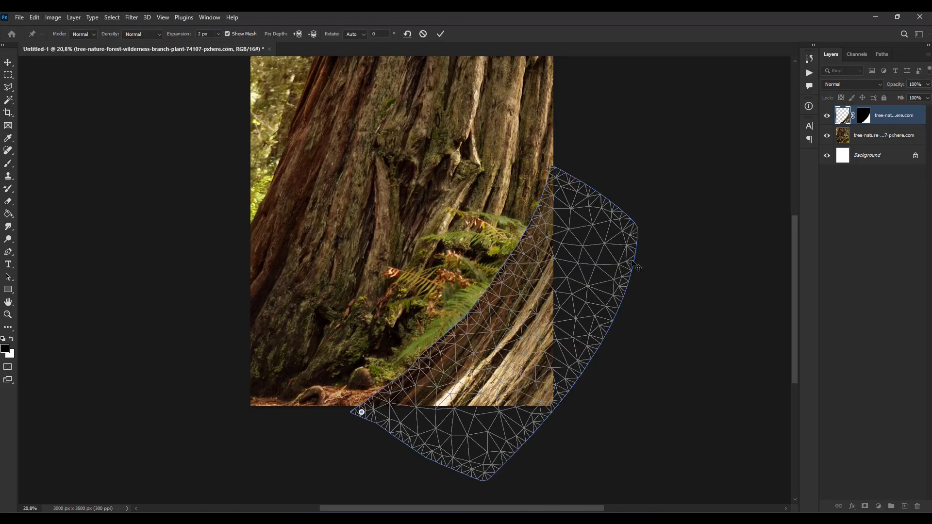
{"action": "left_click_drag", "start_coordinate": [482, 312], "coordinate": [495, 308]}
{"action": "left_click_drag", "start_coordinate": [526, 253], "coordinate": [536, 259]}
{"action": "left_click_drag", "start_coordinate": [431, 362], "coordinate": [443, 370]}
{"action": "left_click_drag", "start_coordinate": [361, 412], "coordinate": [344, 409]}
{"action": "key", "text": "Return"}
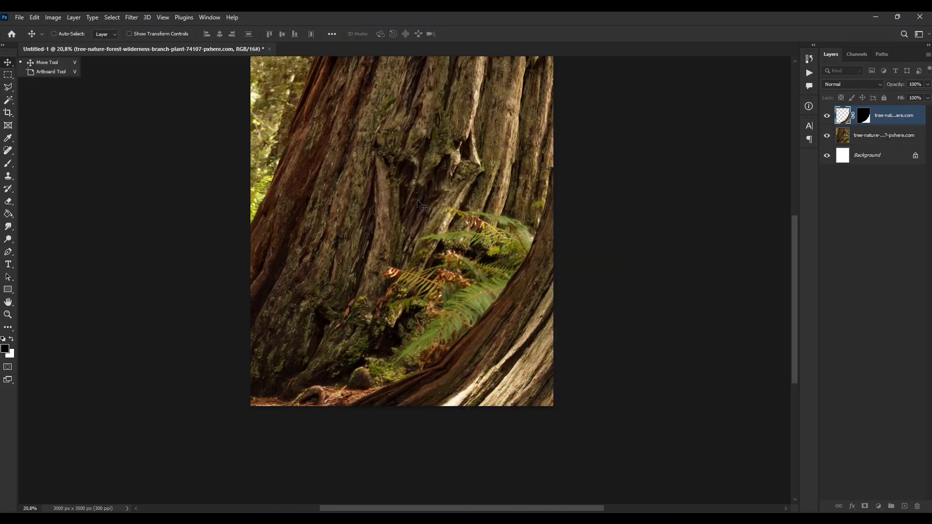
{"action": "scroll", "coordinate": [547, 272], "scroll_direction": "down", "scroll_amount": 6}
{"action": "scroll", "coordinate": [470, 314], "scroll_direction": "up", "scroll_amount": 6}
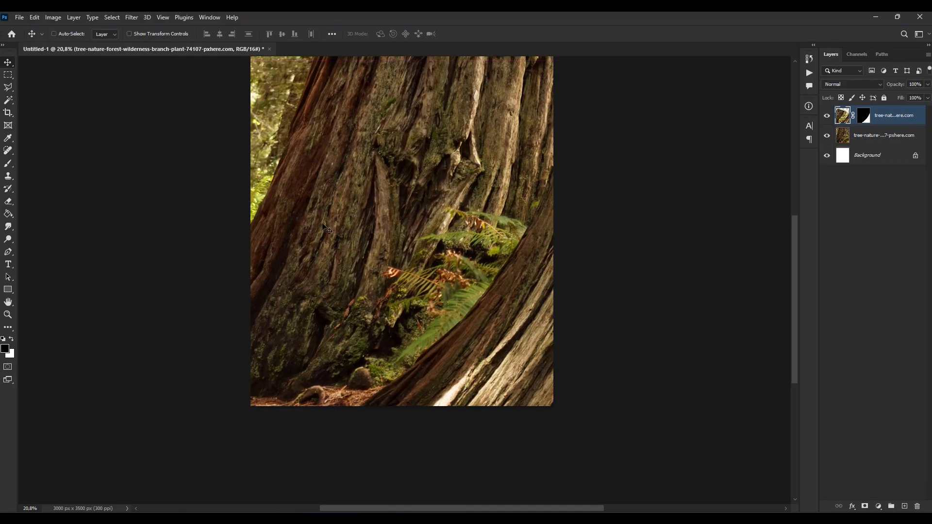
Scale the curved trunk down with Free Transform so it sits lower in the lower-right corner.
{"action": "key", "text": "ctrl+t"}
{"action": "left_click_drag", "start_coordinate": [699, 92], "coordinate": [580, 214]}
{"action": "key", "text": "Return"}
{"action": "scroll", "coordinate": [505, 349], "scroll_direction": "down", "scroll_amount": 6}
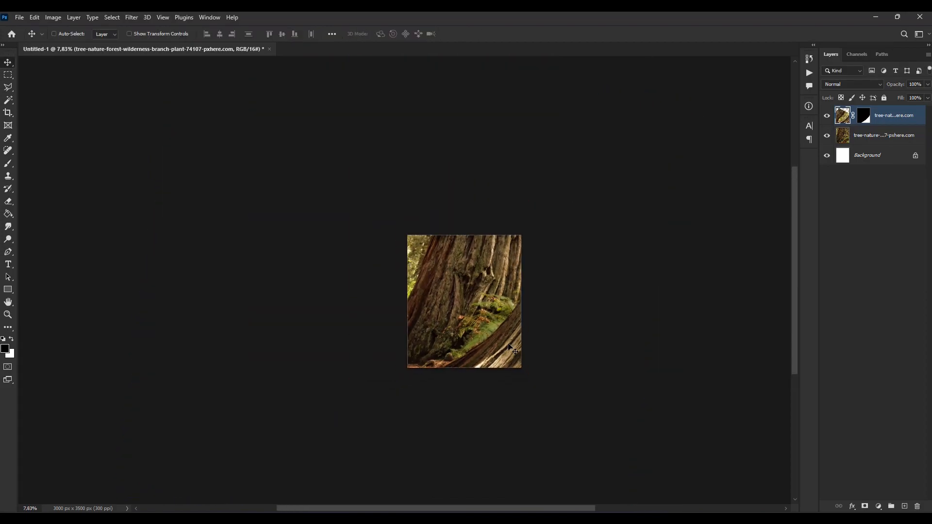
{"action": "scroll", "coordinate": [503, 351], "scroll_direction": "up", "scroll_amount": 4}
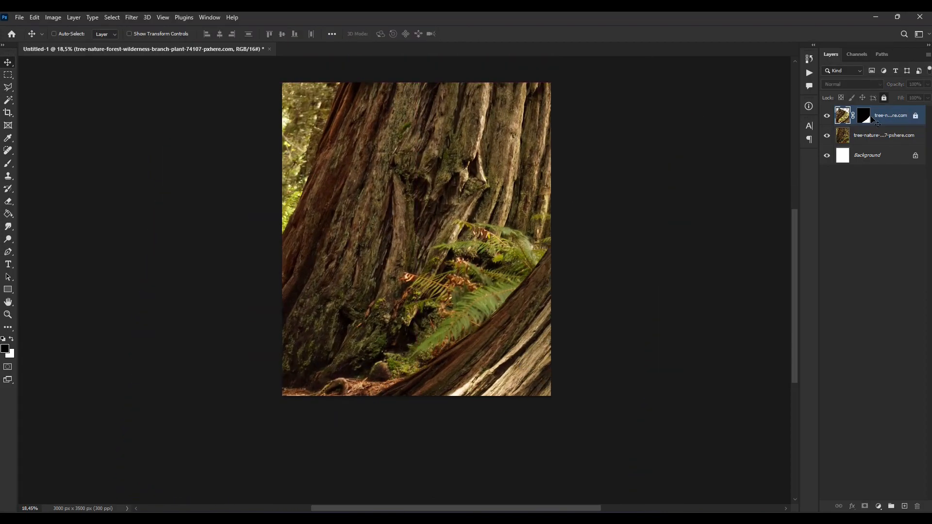
Lock both the curved trunk layer and the background tree layer.
{"action": "key", "text": "alt+bracketleft"}
{"action": "left_click", "coordinate": [884, 98]}
{"action": "scroll", "coordinate": [626, 294], "scroll_direction": "up", "scroll_amount": 2}
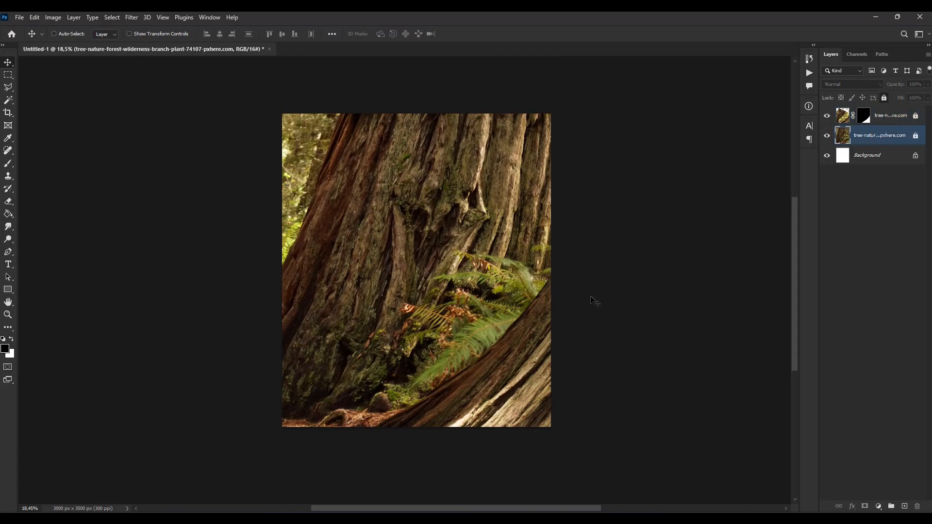
Place the Lager Beer Can.K16.2k image, stretch its height to 112.16%, and shift it slightly upward.
{"action": "key", "text": "alt+Tab"}
{"action": "left_click_drag", "start_coordinate": [728, 171], "coordinate": [579, 476]}
{"action": "left_click_drag", "start_coordinate": [417, 177], "coordinate": [419, 165]}
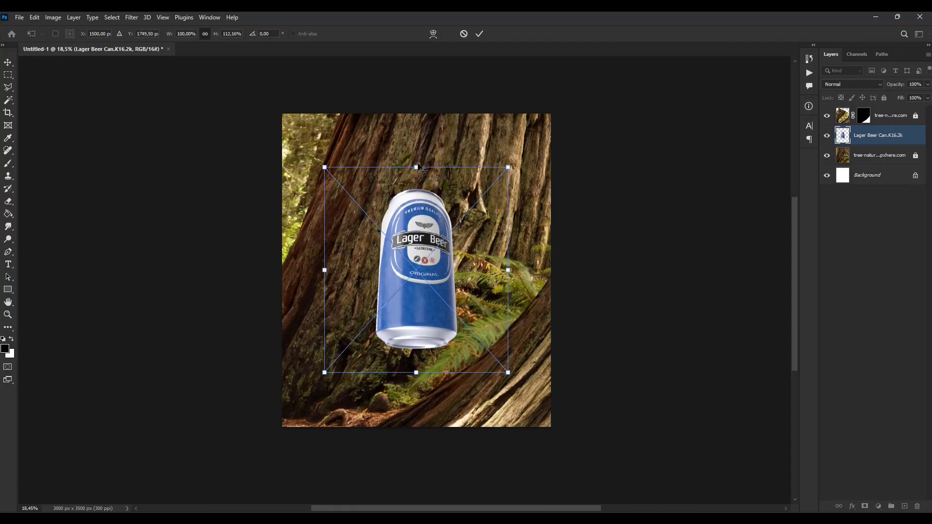
{"action": "left_click", "coordinate": [9, 62]}
{"action": "left_click_drag", "start_coordinate": [411, 224], "coordinate": [411, 216]}
Bring the can layer to the top, then group the two tree layers and hide the group.
{"action": "left_click_drag", "start_coordinate": [869, 139], "coordinate": [873, 114]}
{"action": "left_click", "coordinate": [874, 135]}
{"action": "left_click", "coordinate": [874, 155], "text": "shift"}
{"action": "key", "text": "ctrl+g"}
{"action": "left_click", "coordinate": [827, 131]}
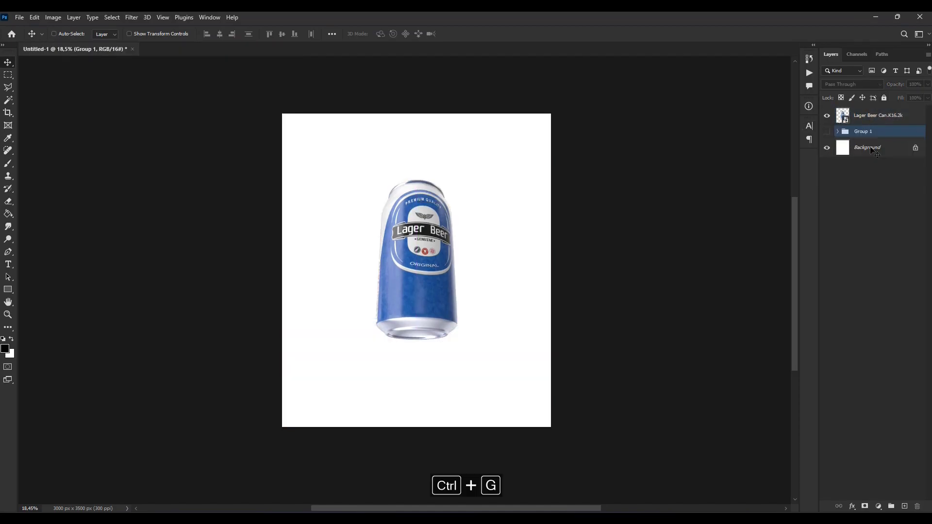
Add a new layer above the background and fill it with dark green.
{"action": "left_click", "coordinate": [873, 148]}
{"action": "left_click", "coordinate": [905, 506]}
{"action": "left_click", "coordinate": [5, 348]}
{"action": "left_click", "coordinate": [643, 217]}
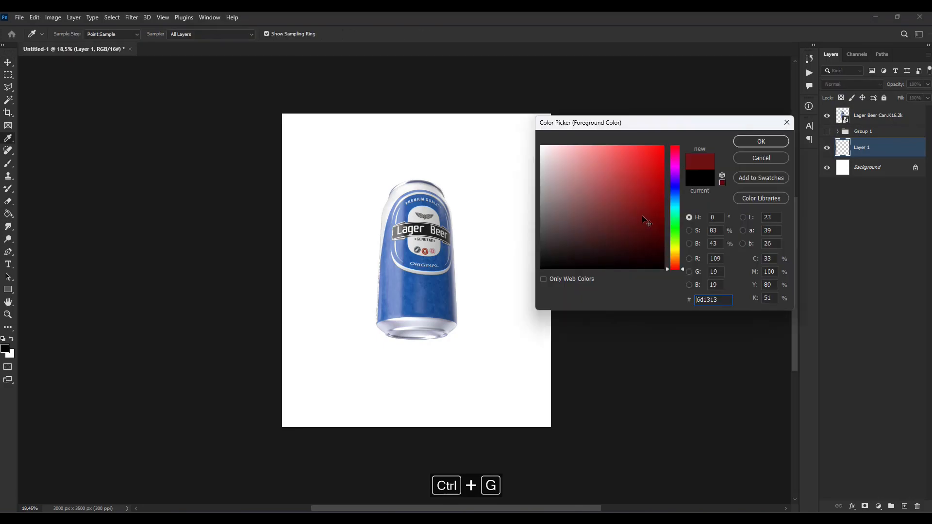
{"action": "left_click", "coordinate": [662, 231]}
{"action": "left_click", "coordinate": [750, 142]}
{"action": "left_click", "coordinate": [8, 214]}
{"action": "left_click", "coordinate": [358, 301]}
{"action": "left_click", "coordinate": [9, 63]}
Place the black mangrove pit viper snake photo on a new layer above the beer can.
{"action": "left_click", "coordinate": [882, 113]}
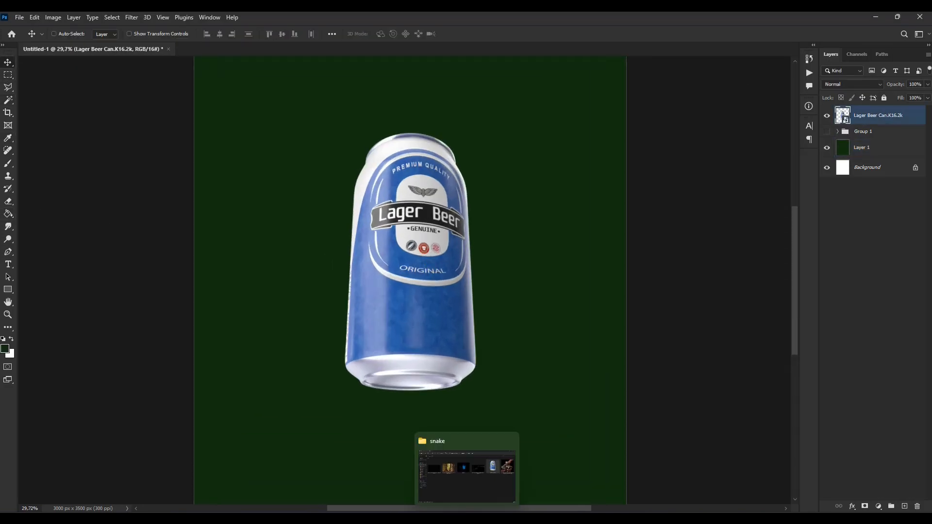
{"action": "left_click", "coordinate": [466, 469]}
{"action": "left_click_drag", "start_coordinate": [856, 160], "coordinate": [501, 362]}
{"action": "key", "text": "Return"}
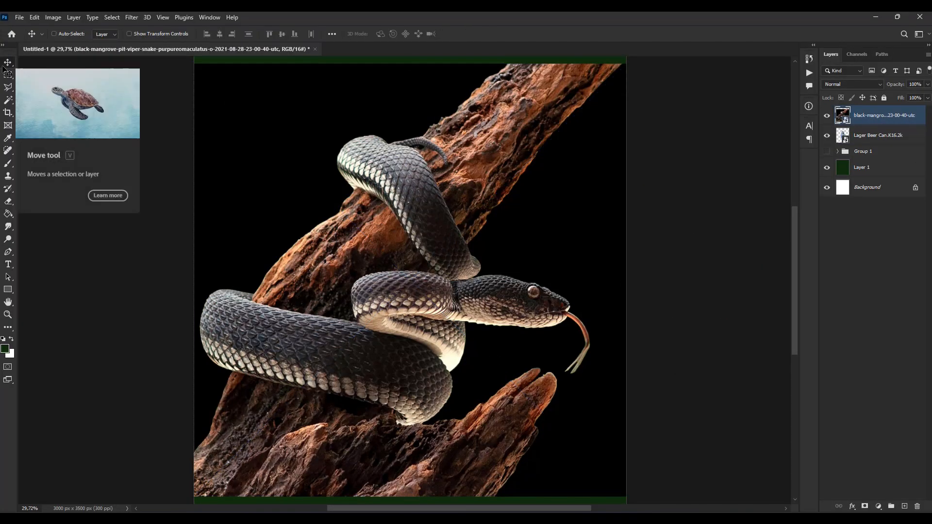
Select the photo's subject automatically and subtract the wooden branch from the selection with Quick Selection.
{"action": "left_click", "coordinate": [112, 17]}
{"action": "left_click", "coordinate": [121, 132]}
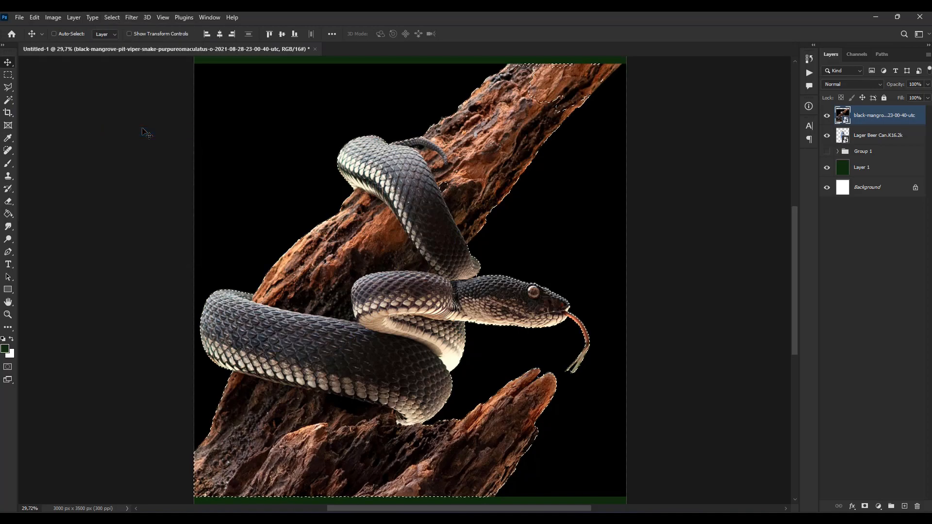
{"action": "key", "text": "w"}
{"action": "mouse_move", "coordinate": [295, 253]}
{"action": "left_mouse_down"}
{"action": "mouse_move", "coordinate": [318, 257]}
{"action": "mouse_move", "coordinate": [357, 221]}
{"action": "left_mouse_up"}
{"action": "left_click_drag", "start_coordinate": [463, 206], "coordinate": [432, 131]}
{"action": "mouse_move", "coordinate": [554, 83]}
{"action": "left_mouse_down"}
{"action": "mouse_move", "coordinate": [551, 137]}
{"action": "mouse_move", "coordinate": [478, 223]}
{"action": "left_mouse_up"}
{"action": "right_click", "coordinate": [481, 437], "text": "alt"}
{"action": "left_click_drag", "start_coordinate": [493, 438], "coordinate": [357, 471]}
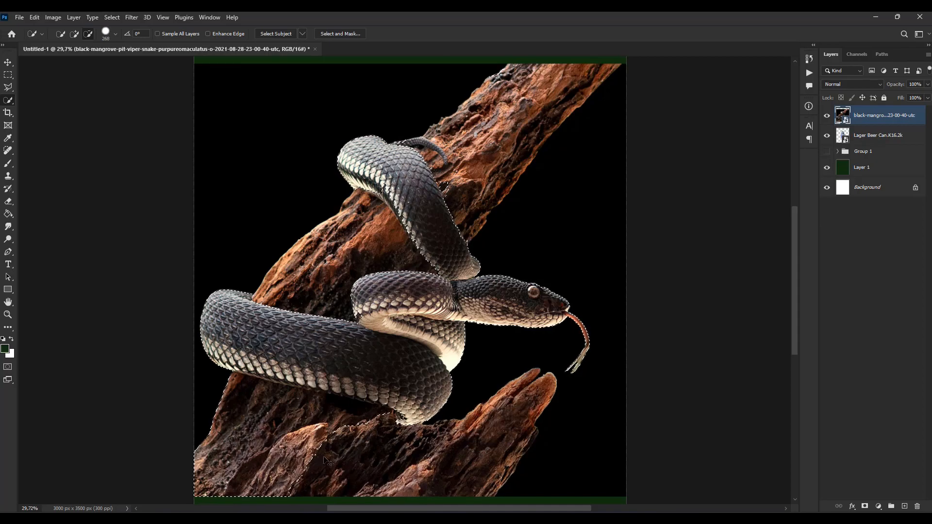
Correct the selection along the lower coil's underside and beside the middle coil with the Polygonal Lasso.
{"action": "key", "text": "l"}
{"action": "scroll", "coordinate": [251, 421], "scroll_direction": "up", "scroll_amount": 4}
{"action": "left_click_drag", "start_coordinate": [208, 317], "coordinate": [519, 388]}
{"action": "left_click", "coordinate": [536, 389]}
{"action": "left_click", "coordinate": [555, 396]}
{"action": "left_click", "coordinate": [561, 423]}
{"action": "left_click", "coordinate": [580, 411]}
{"action": "left_click", "coordinate": [456, 314]}
{"action": "left_click", "coordinate": [287, 297]}
{"action": "left_click", "coordinate": [214, 315]}
{"action": "left_click", "coordinate": [480, 214]}
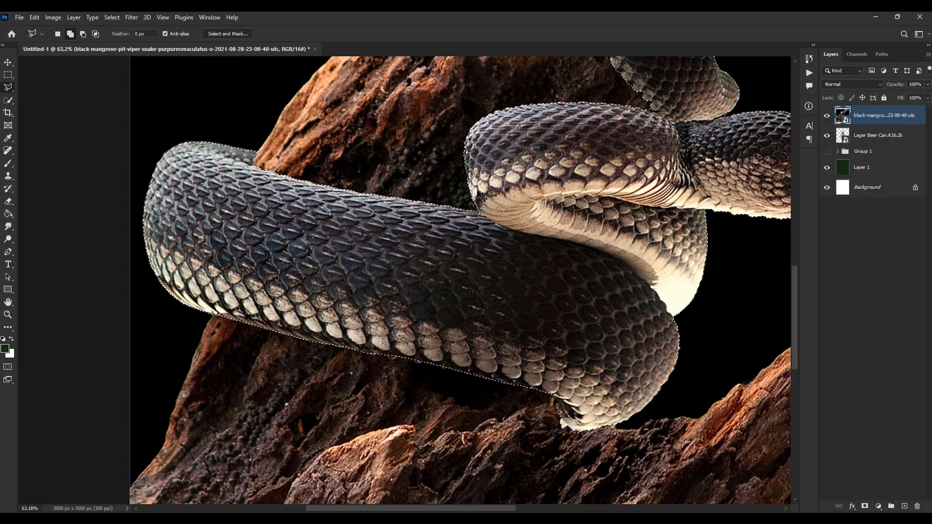
{"action": "left_click", "coordinate": [471, 195]}
{"action": "double_click", "coordinate": [489, 194]}
Add the inner left edge of the snake's upper coil to the selection with the Polygonal Lasso.
{"action": "scroll", "coordinate": [484, 287], "scroll_direction": "down", "scroll_amount": 2}
{"action": "scroll", "coordinate": [582, 97], "scroll_direction": "up", "scroll_amount": 4}
{"action": "left_click_drag", "start_coordinate": [559, 130], "coordinate": [546, 183]}
{"action": "left_click", "coordinate": [326, 126], "text": "shift"}
{"action": "left_click", "coordinate": [371, 155]}
{"action": "left_click", "coordinate": [383, 158]}
{"action": "left_click", "coordinate": [405, 172]}
{"action": "left_click", "coordinate": [437, 210]}
{"action": "left_click", "coordinate": [497, 306]}
{"action": "left_click", "coordinate": [569, 397]}
{"action": "left_click", "coordinate": [606, 368]}
{"action": "left_click", "coordinate": [466, 169]}
{"action": "double_click", "coordinate": [353, 93]}
Clean up the selection along the right edge of the snake's upper coil.
{"action": "key", "text": "w"}
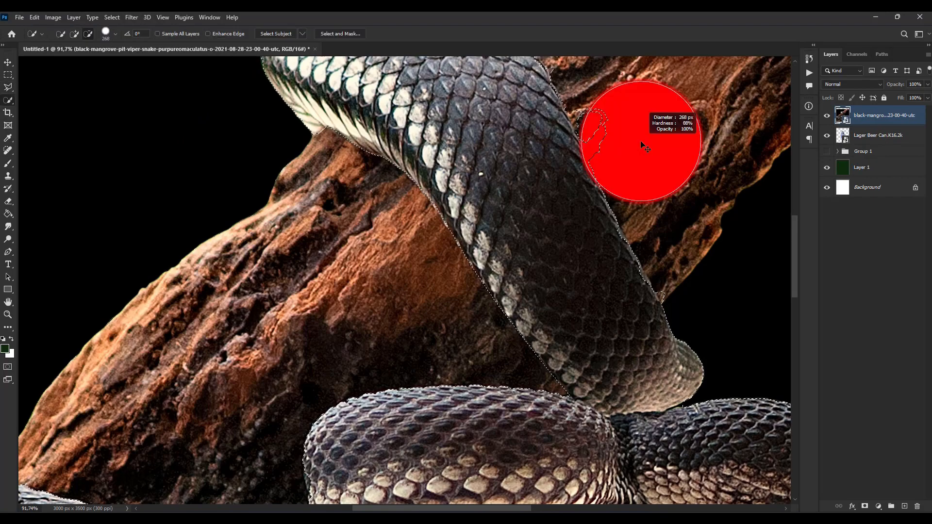
{"action": "scroll", "coordinate": [582, 89], "scroll_direction": "up", "scroll_amount": 5}
{"action": "key", "text": "l"}
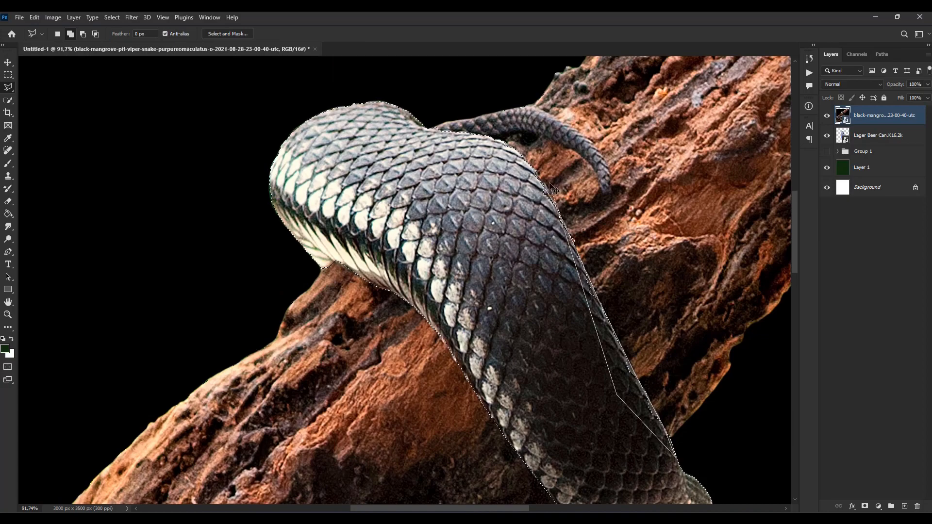
{"action": "scroll", "coordinate": [591, 245], "scroll_direction": "down", "scroll_amount": 5}
{"action": "left_click_drag", "start_coordinate": [576, 397], "coordinate": [455, 230]}
{"action": "scroll", "coordinate": [455, 229], "scroll_direction": "down", "scroll_amount": 6}
{"action": "scroll", "coordinate": [455, 229], "scroll_direction": "up", "scroll_amount": 2}
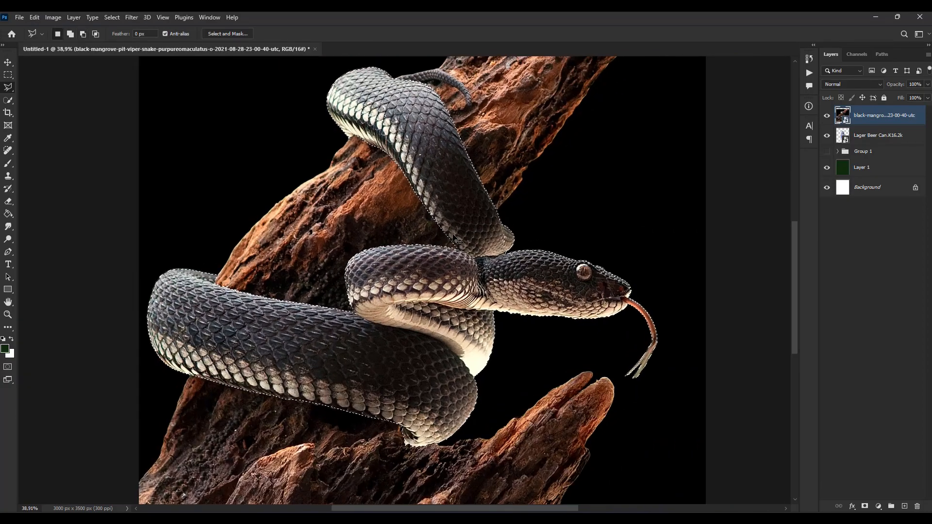
Mask the snake layer to the selection and paint out the stray line between the coils.
{"action": "left_click", "coordinate": [865, 506]}
{"action": "left_click", "coordinate": [8, 164]}
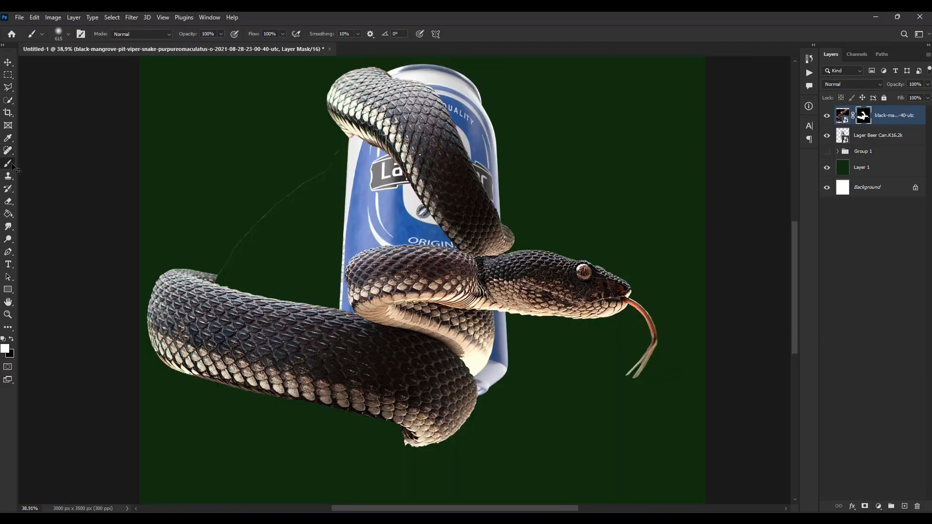
{"action": "left_click", "coordinate": [68, 34]}
{"action": "left_click", "coordinate": [86, 87]}
{"action": "left_click_drag", "start_coordinate": [288, 205], "coordinate": [257, 208]}
Refine the snake's mask with Select and Mask, using Smooth 11 and Feather 0.9 px.
{"action": "right_click", "coordinate": [865, 117]}
{"action": "left_click", "coordinate": [877, 188]}
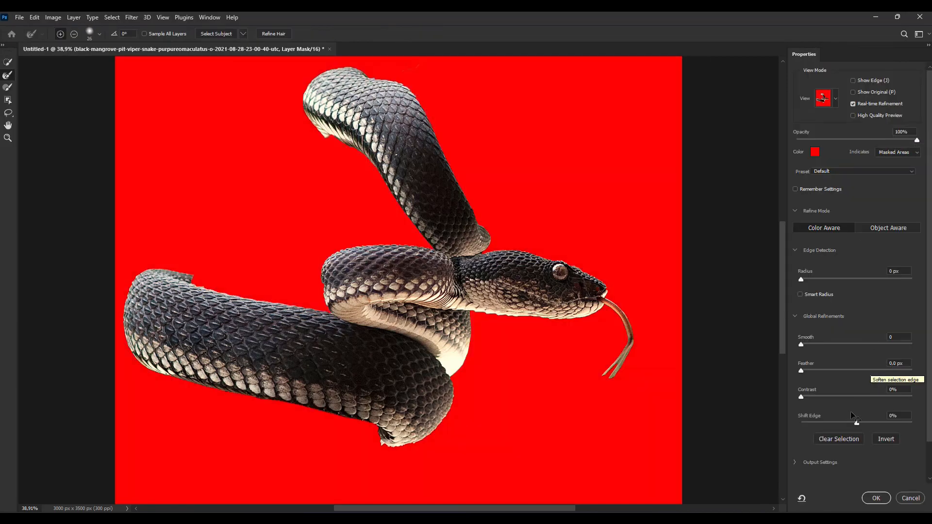
{"action": "left_click_drag", "start_coordinate": [801, 371], "coordinate": [806, 350]}
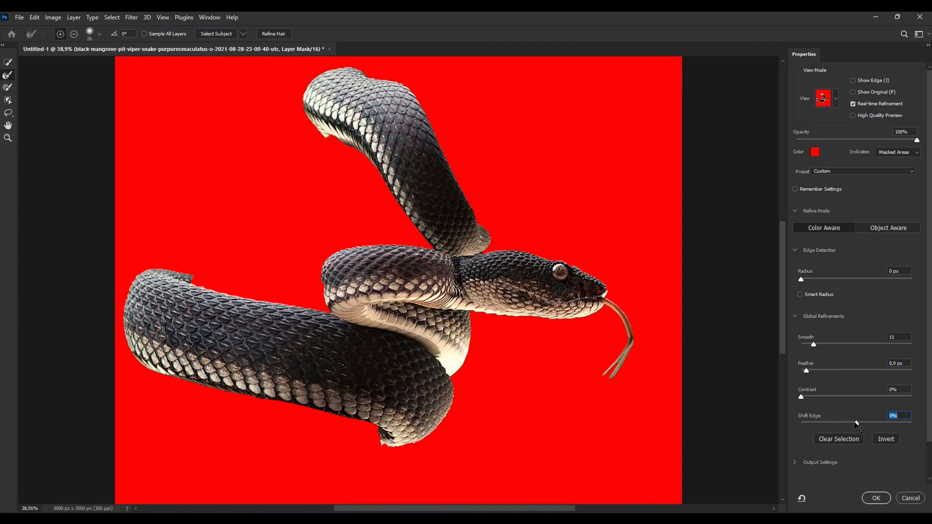
{"action": "left_click", "coordinate": [876, 498]}
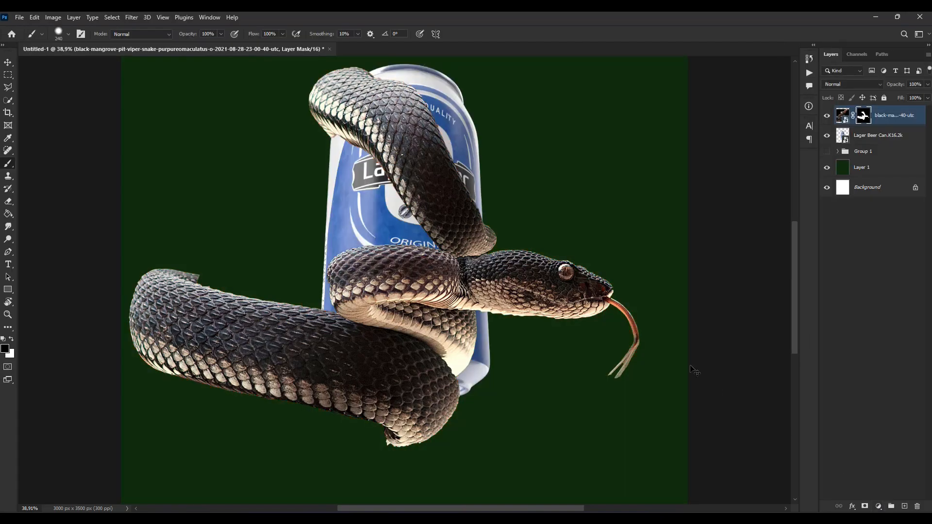
Outline the snake's upper coil loosely with the Polygonal Lasso.
{"action": "left_click", "coordinate": [9, 87]}
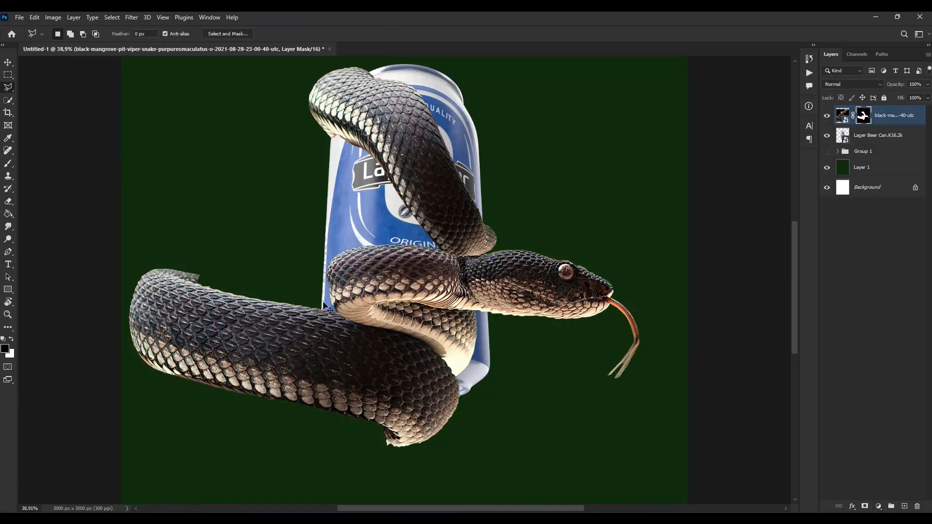
{"action": "scroll", "coordinate": [442, 254], "scroll_direction": "up", "scroll_amount": 4}
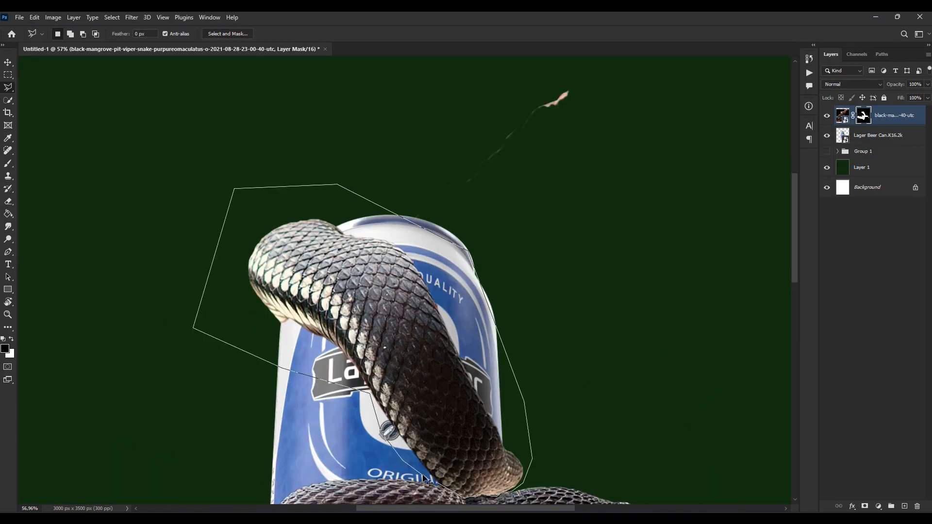
{"action": "left_click", "coordinate": [430, 482]}
Try to cut the selected upper coil out of the snake layer and move it upward.
{"action": "left_click", "coordinate": [843, 115]}
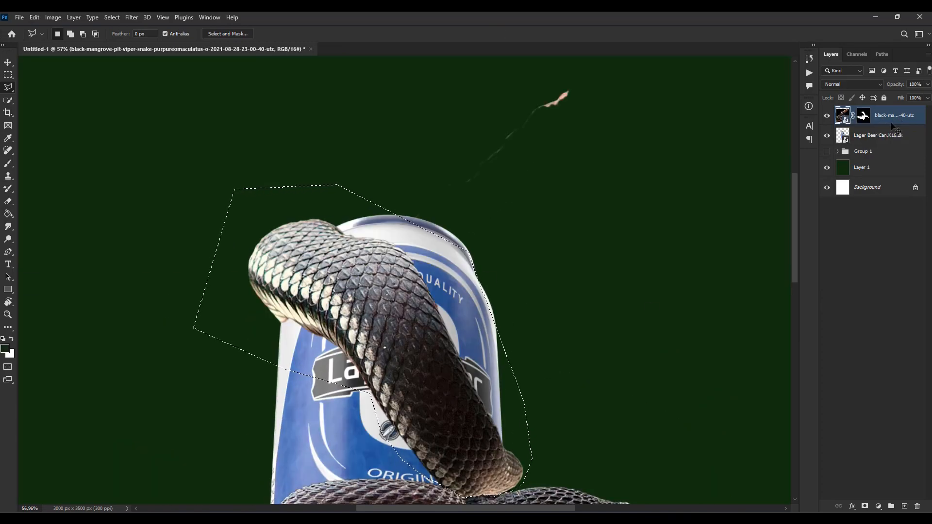
{"action": "key", "text": "ctrl+x"}
{"action": "scroll", "coordinate": [367, 284], "scroll_direction": "down", "scroll_amount": 2}
{"action": "scroll", "coordinate": [368, 284], "scroll_direction": "down", "scroll_amount": 4}
{"action": "left_click_drag", "start_coordinate": [368, 284], "coordinate": [353, 219]}
Rasterize the snake layer.
{"action": "right_click", "coordinate": [910, 120]}
{"action": "left_click", "coordinate": [857, 271]}
Try to put the selected upper coil on its own layer, and undo the copy.
{"action": "key", "text": "ctrl+v"}
{"action": "key", "text": "ctrl+z"}
{"action": "key", "text": "ctrl+j"}
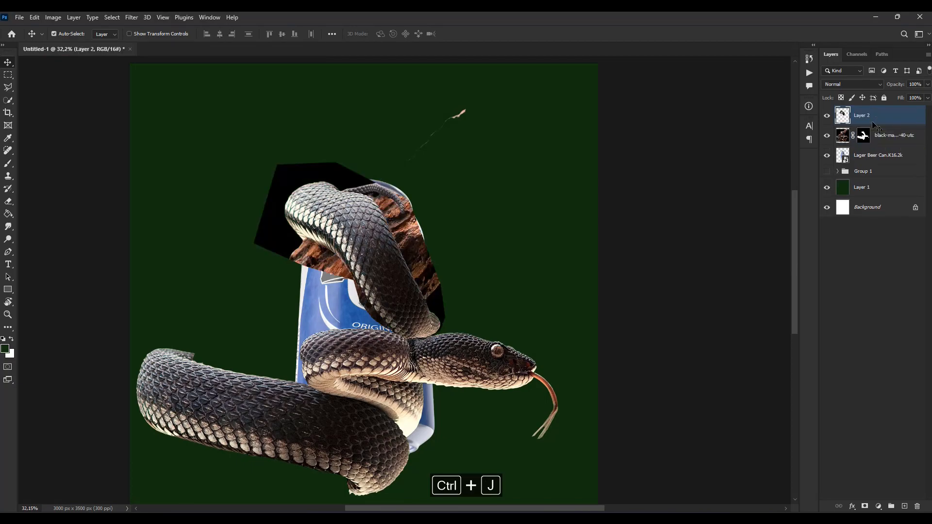
{"action": "key", "text": "ctrl+z"}
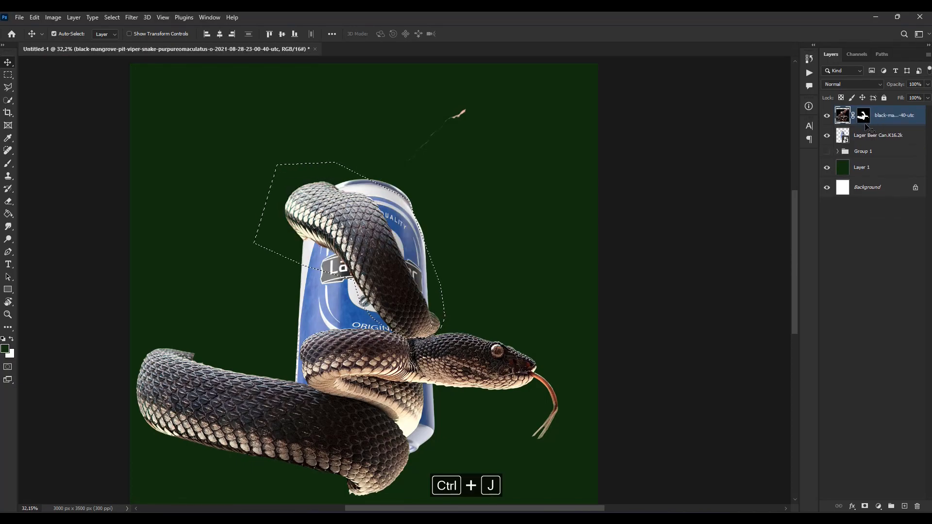
Copy the lassoed coil and the snake layer to new layers, and hide the coil copy and the original snake.
{"action": "key", "text": "ctrl+j"}
{"action": "left_click", "coordinate": [863, 140]}
{"action": "key", "text": "ctrl+j"}
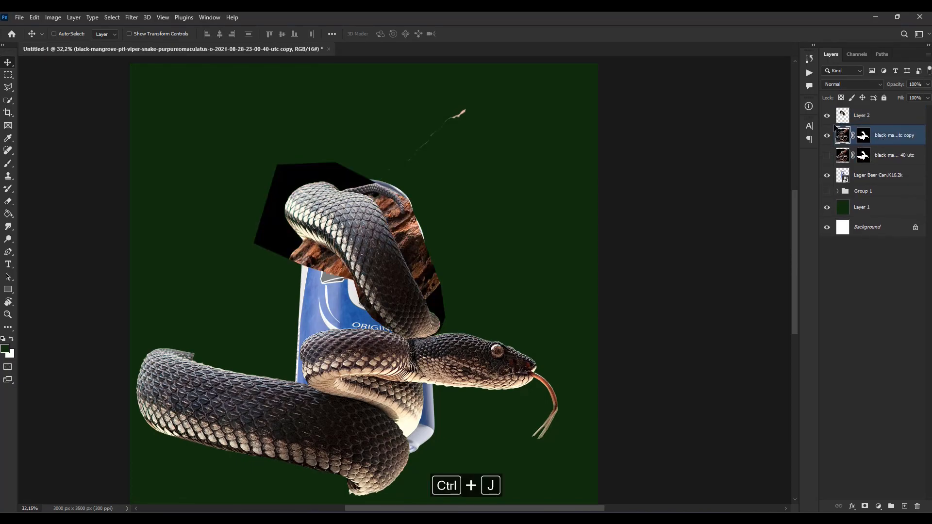
{"action": "left_click", "coordinate": [827, 115]}
Invert the coil selection and paint black on the duplicate's mask to hide everything except the upper coil.
{"action": "left_click", "coordinate": [864, 137]}
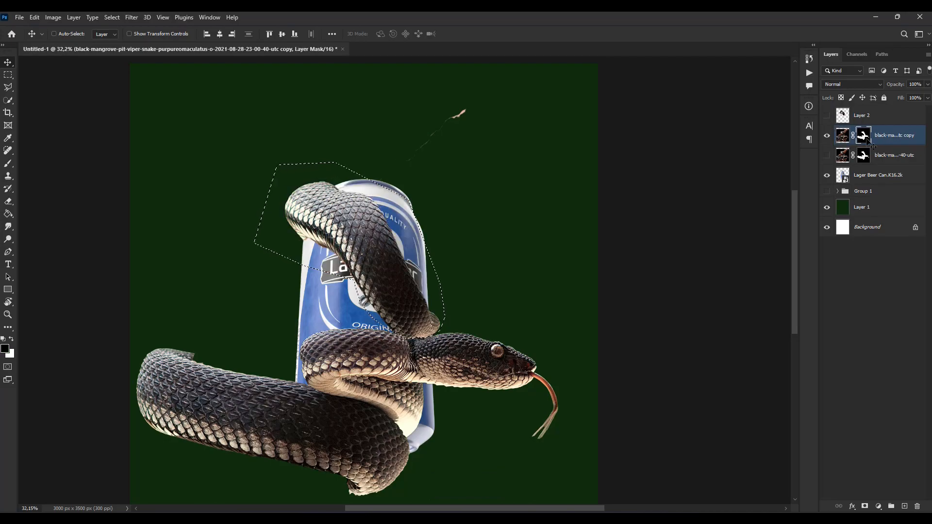
{"action": "left_click", "coordinate": [112, 18]}
{"action": "left_click", "coordinate": [121, 55]}
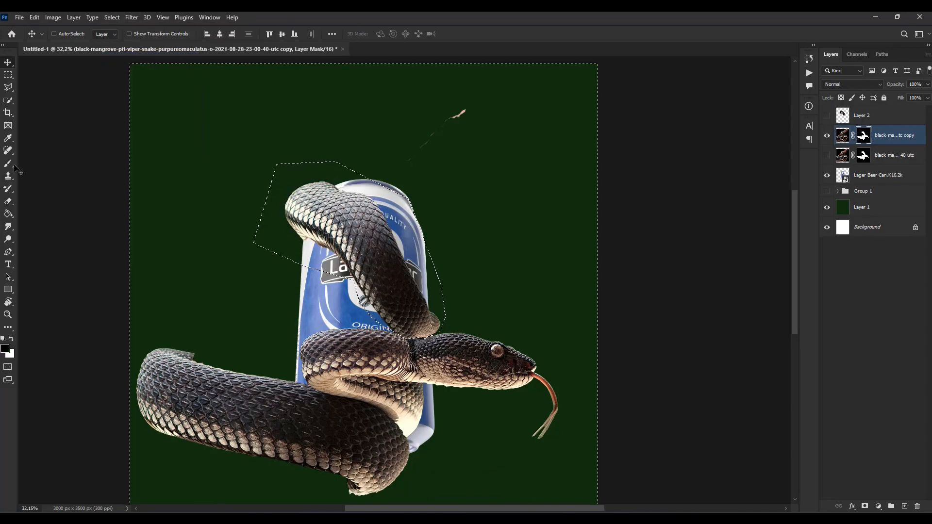
{"action": "key", "text": "b"}
{"action": "mouse_move", "coordinate": [302, 372]}
{"action": "left_mouse_down"}
{"action": "mouse_move", "coordinate": [531, 363]}
{"action": "mouse_move", "coordinate": [216, 330]}
{"action": "left_mouse_up"}
{"action": "left_click_drag", "start_coordinate": [428, 146], "coordinate": [448, 112]}
{"action": "key", "text": "ctrl+d"}
With the duplicate hidden, paint the upper coil out of the original snake's mask, using the duplicate's mask as the selection.
{"action": "left_click", "coordinate": [7, 62]}
{"action": "left_click", "coordinate": [826, 135]}
{"action": "left_click", "coordinate": [827, 156]}
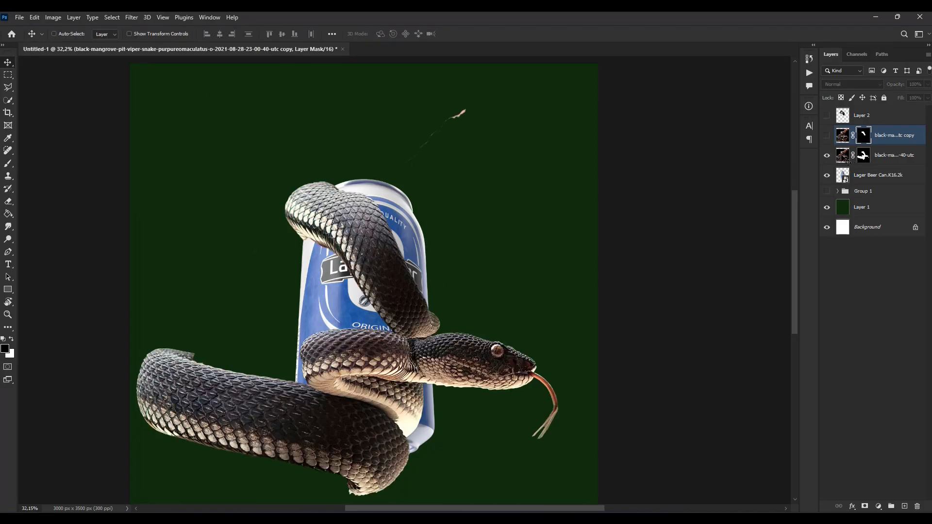
{"action": "left_click", "coordinate": [847, 161]}
{"action": "left_click", "coordinate": [864, 140], "text": "ctrl"}
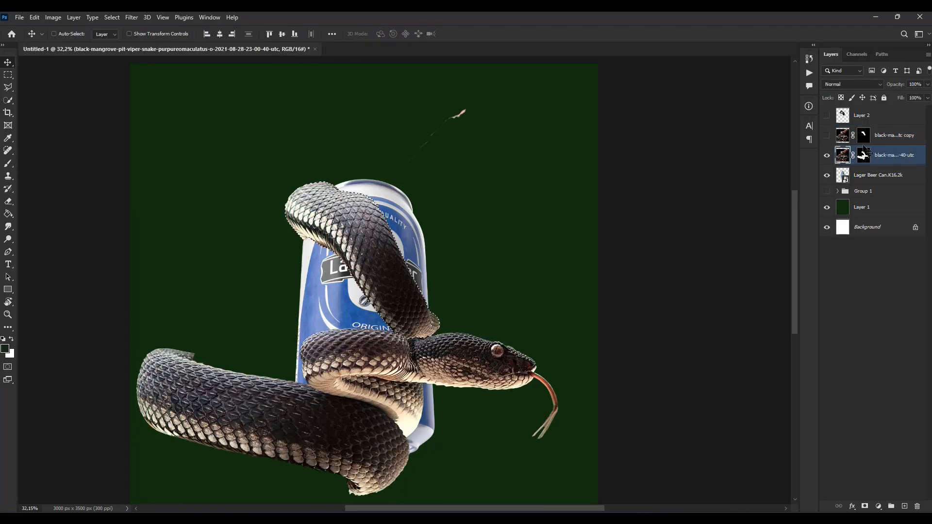
{"action": "left_click", "coordinate": [864, 158]}
{"action": "key", "text": "b"}
{"action": "left_click_drag", "start_coordinate": [323, 206], "coordinate": [413, 313]}
{"action": "key", "text": "ctrl+d"}
Paint away the removed coil's remnants on the snake mask, over the can and along the remaining body's upper edge.
{"action": "left_click_drag", "start_coordinate": [366, 243], "coordinate": [344, 238]}
{"action": "left_click_drag", "start_coordinate": [424, 299], "coordinate": [409, 299]}
{"action": "scroll", "coordinate": [430, 319], "scroll_direction": "up", "scroll_amount": 9}
{"action": "left_click_drag", "start_coordinate": [348, 300], "coordinate": [317, 303]}
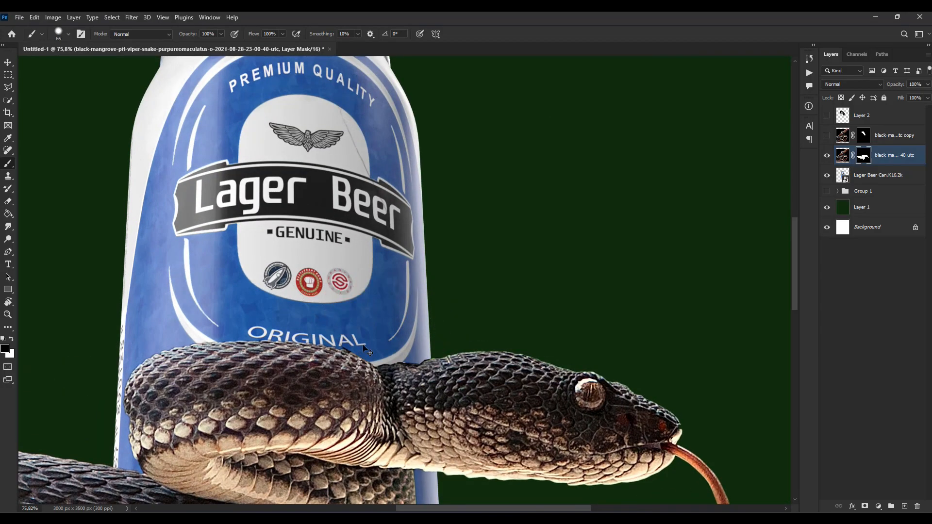
{"action": "scroll", "coordinate": [386, 343], "scroll_direction": "up", "scroll_amount": 9}
{"action": "left_click_drag", "start_coordinate": [386, 342], "coordinate": [330, 338]}
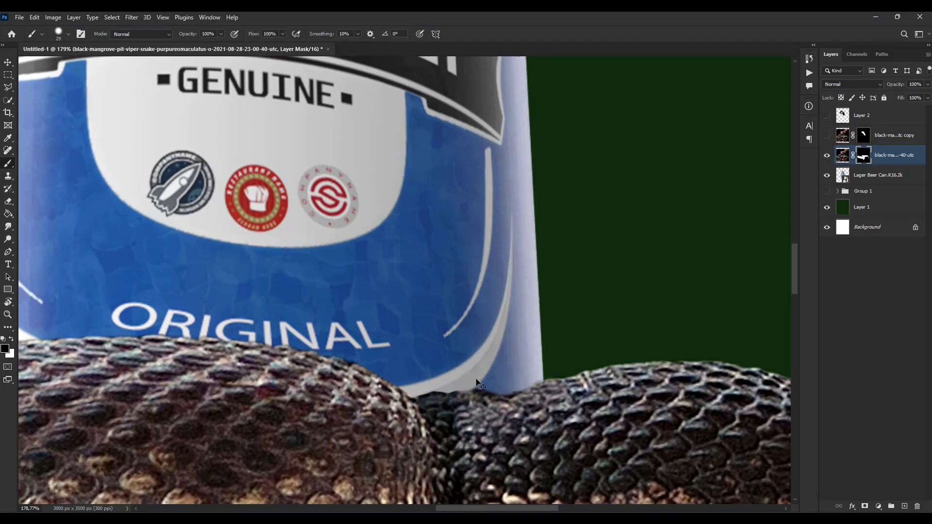
Scale down the snake, tilt it slightly counterclockwise and position it wrapped around the can's upper half.
{"action": "scroll", "coordinate": [478, 385], "scroll_direction": "down", "scroll_amount": 12}
{"action": "key", "text": "v"}
{"action": "left_click_drag", "start_coordinate": [442, 365], "coordinate": [490, 291]}
{"action": "key", "text": "ctrl+t"}
{"action": "left_click_drag", "start_coordinate": [647, 100], "coordinate": [571, 174]}
{"action": "mouse_move", "coordinate": [500, 277]}
{"action": "left_mouse_down"}
{"action": "mouse_move", "coordinate": [474, 266]}
{"action": "mouse_move", "coordinate": [484, 266]}
{"action": "left_mouse_up"}
{"action": "left_click_drag", "start_coordinate": [573, 155], "coordinate": [559, 145]}
{"action": "left_click_drag", "start_coordinate": [541, 197], "coordinate": [538, 197]}
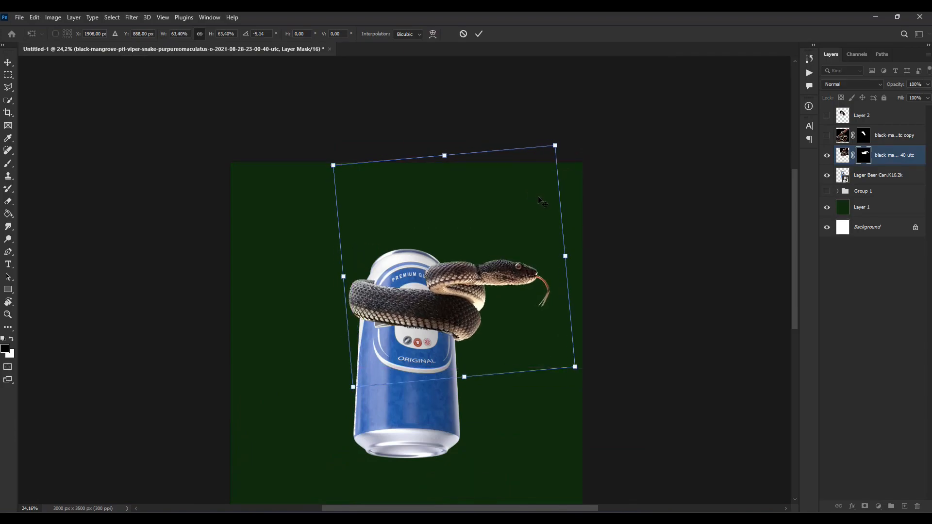
{"action": "left_click_drag", "start_coordinate": [554, 145], "coordinate": [574, 135]}
{"action": "mouse_move", "coordinate": [508, 236]}
{"action": "left_mouse_down"}
{"action": "mouse_move", "coordinate": [508, 227]}
{"action": "mouse_move", "coordinate": [508, 253]}
{"action": "left_mouse_up"}
{"action": "left_click", "coordinate": [3, 62]}
Using the can's outline as the selection, mask the ragged underside of the snake's coil at the can's edge, and deselect.
{"action": "scroll", "coordinate": [472, 363], "scroll_direction": "up", "scroll_amount": 6}
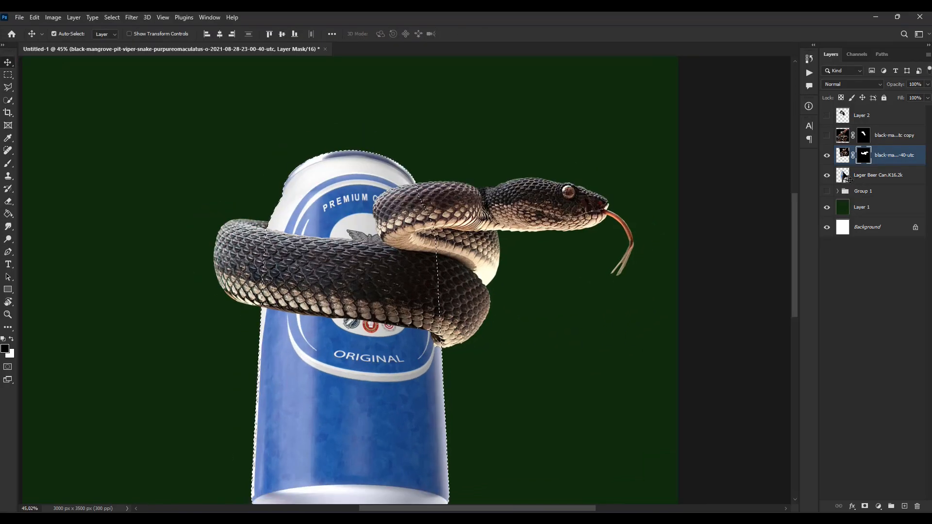
{"action": "key", "text": "b"}
{"action": "scroll", "coordinate": [441, 332], "scroll_direction": "up", "scroll_amount": 8}
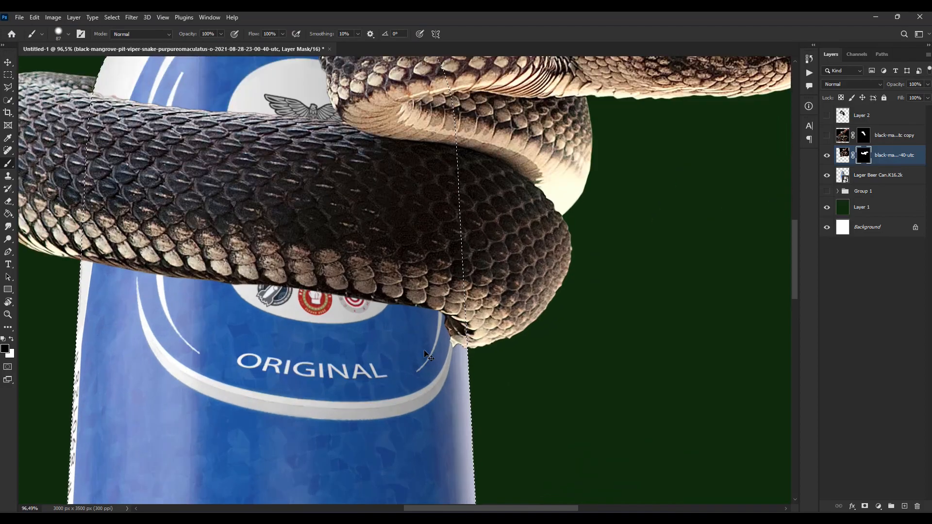
{"action": "scroll", "coordinate": [442, 329], "scroll_direction": "up", "scroll_amount": 5}
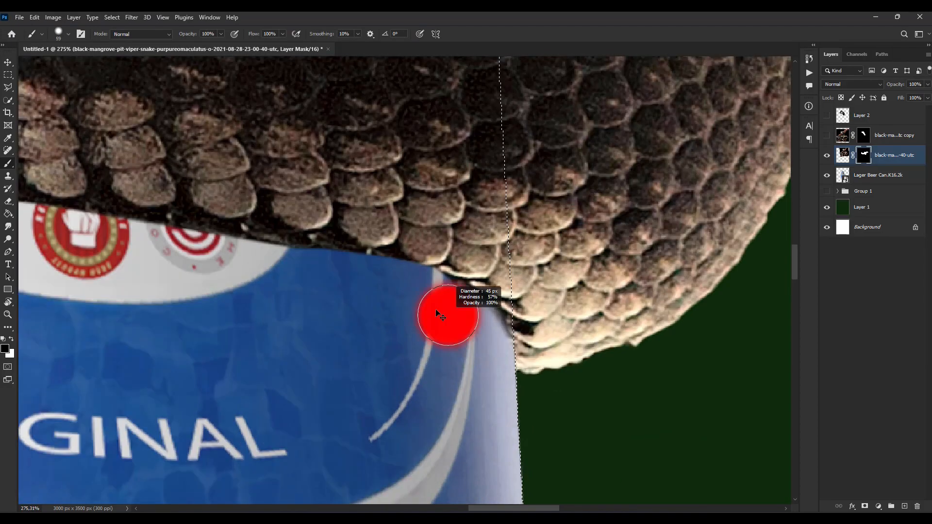
{"action": "left_click_drag", "start_coordinate": [460, 287], "coordinate": [498, 337]}
{"action": "key", "text": "ctrl+d"}
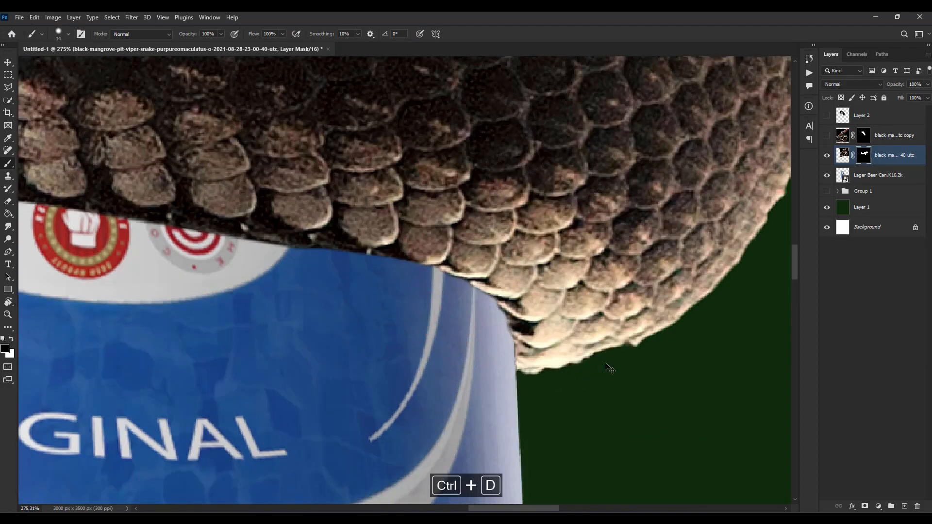
Show the duplicated coil layer and start rotating and moving it toward the can's lower half with Free Transform.
{"action": "scroll", "coordinate": [607, 396], "scroll_direction": "down", "scroll_amount": 15}
{"action": "scroll", "coordinate": [627, 418], "scroll_direction": "up", "scroll_amount": 2}
{"action": "left_click", "coordinate": [827, 135]}
{"action": "key", "text": "ctrl+t"}
{"action": "left_click", "coordinate": [845, 139]}
{"action": "key", "text": "ctrl+t"}
{"action": "left_click_drag", "start_coordinate": [723, 224], "coordinate": [583, 168]}
{"action": "left_click_drag", "start_coordinate": [544, 340], "coordinate": [563, 405]}
Try flipping and rotating the duplicated coil over the can's lower half, and flip it back.
{"action": "right_click", "coordinate": [571, 402]}
{"action": "left_click", "coordinate": [600, 387]}
{"action": "left_click_drag", "start_coordinate": [626, 405], "coordinate": [567, 401]}
{"action": "left_click_drag", "start_coordinate": [644, 385], "coordinate": [627, 421]}
{"action": "left_click_drag", "start_coordinate": [580, 441], "coordinate": [561, 417]}
{"action": "right_click", "coordinate": [562, 420]}
{"action": "left_click", "coordinate": [604, 406]}
Rotate the duplicated coil to -35.35° at full size and place it around the can's lower half.
{"action": "left_click_drag", "start_coordinate": [456, 223], "coordinate": [622, 240]}
{"action": "left_click_drag", "start_coordinate": [529, 379], "coordinate": [590, 401]}
{"action": "left_click_drag", "start_coordinate": [571, 351], "coordinate": [577, 353]}
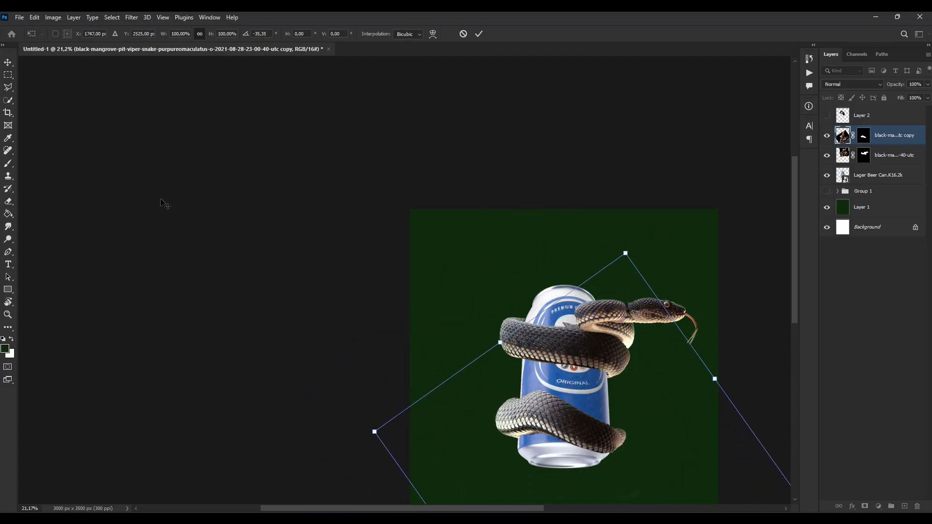
{"action": "left_click", "coordinate": [5, 66]}
Brush the lower coil's mask to clean its bottom edge where it crosses the base of the can.
{"action": "left_click_drag", "start_coordinate": [631, 392], "coordinate": [597, 310]}
{"action": "scroll", "coordinate": [503, 336], "scroll_direction": "up", "scroll_amount": 13}
{"action": "left_click_drag", "start_coordinate": [428, 338], "coordinate": [426, 330]}
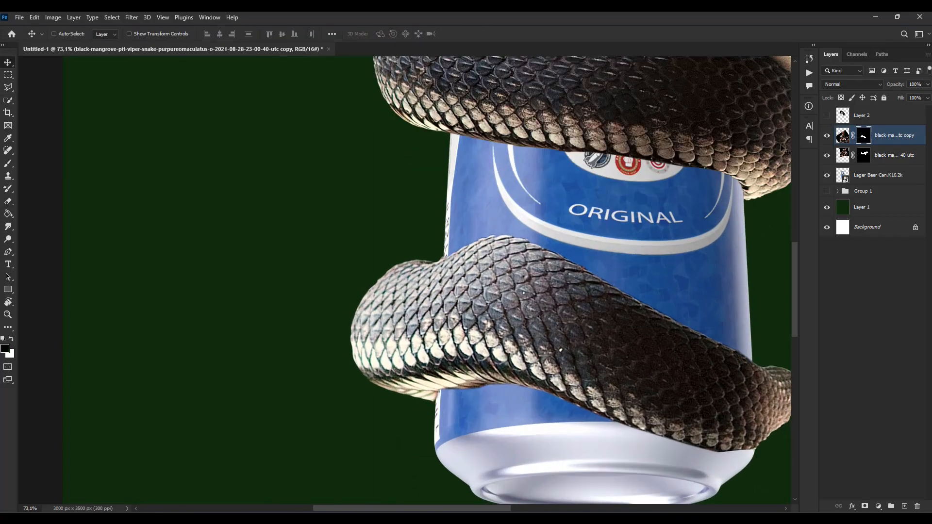
{"action": "left_click", "coordinate": [865, 138]}
{"action": "key", "text": "b"}
{"action": "scroll", "coordinate": [489, 385], "scroll_direction": "up", "scroll_amount": 5}
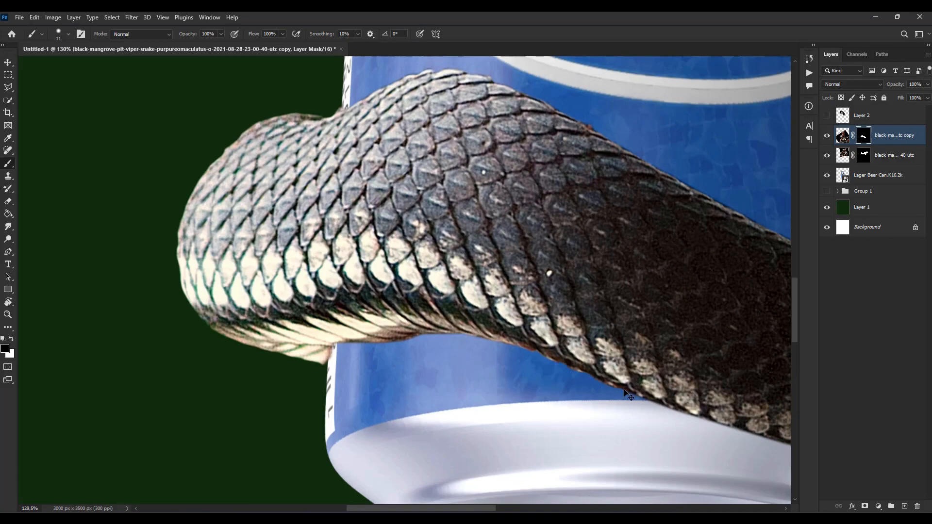
{"action": "left_click_drag", "start_coordinate": [747, 436], "coordinate": [633, 383]}
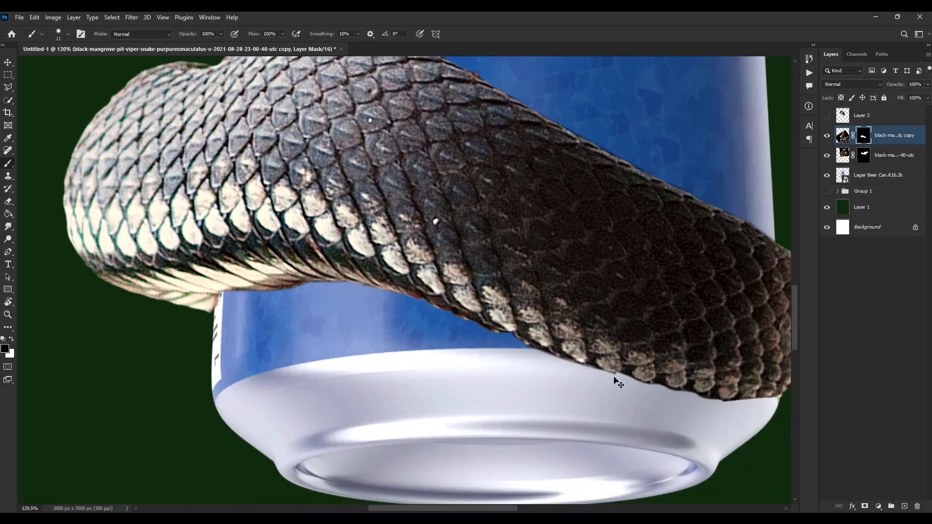
{"action": "scroll", "coordinate": [616, 383], "scroll_direction": "right", "scroll_amount": 2}
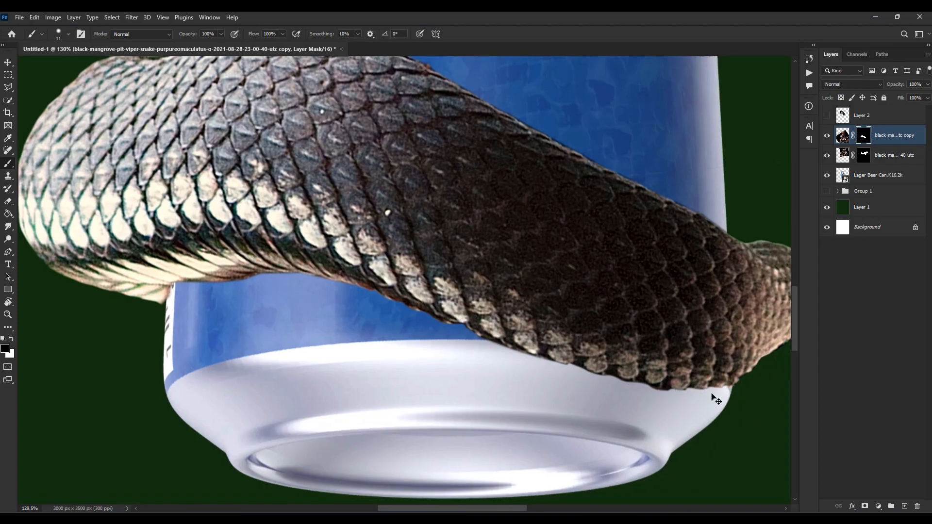
Nudge the lower coil slightly to the right and clean its edge at the can's side within the can's outline selection.
{"action": "left_click", "coordinate": [8, 64]}
{"action": "left_click_drag", "start_coordinate": [314, 214], "coordinate": [322, 213]}
{"action": "left_click", "coordinate": [844, 175], "text": "ctrl"}
{"action": "left_click", "coordinate": [8, 164]}
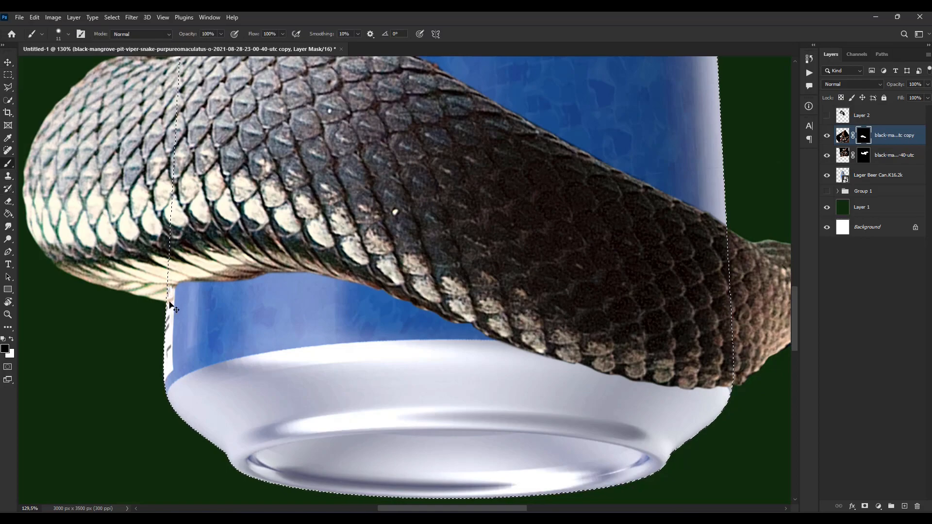
{"action": "key", "text": "ctrl+d"}
{"action": "scroll", "coordinate": [358, 320], "scroll_direction": "down", "scroll_amount": 5}
{"action": "scroll", "coordinate": [359, 323], "scroll_direction": "up", "scroll_amount": 3}
{"action": "scroll", "coordinate": [212, 196], "scroll_direction": "up", "scroll_amount": 3}
{"action": "scroll", "coordinate": [210, 193], "scroll_direction": "up", "scroll_amount": 1}
{"action": "scroll", "coordinate": [326, 240], "scroll_direction": "down", "scroll_amount": 3}
{"action": "left_click", "coordinate": [10, 65]}
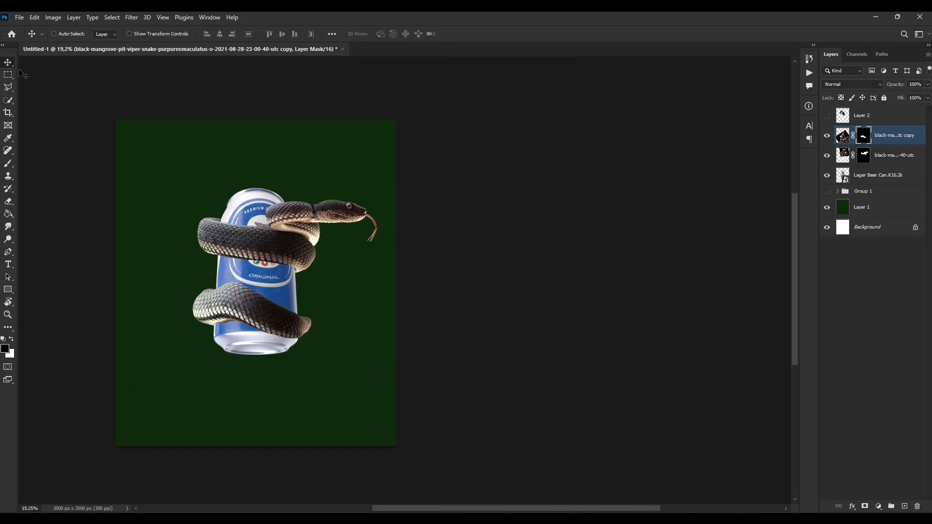
{"action": "scroll", "coordinate": [275, 249], "scroll_direction": "up", "scroll_amount": 2}
{"action": "left_click", "coordinate": [878, 178]}
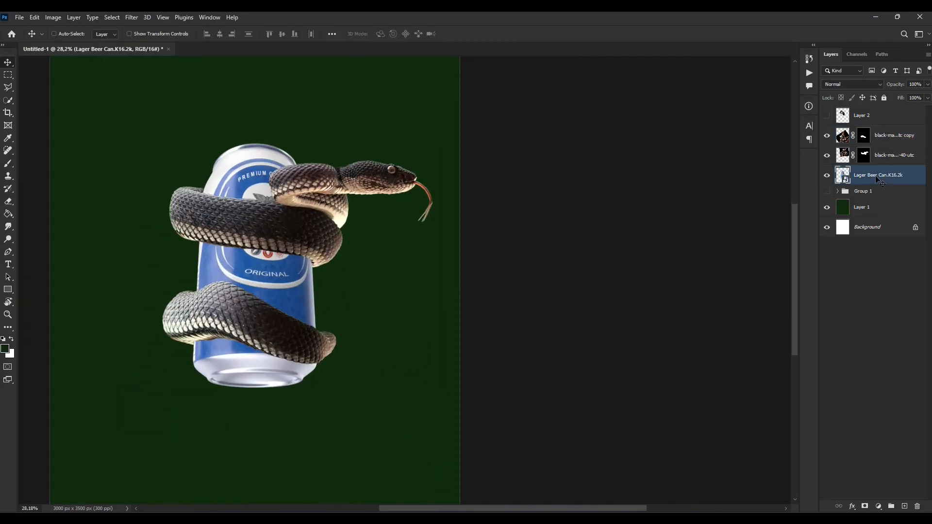
{"action": "left_click", "coordinate": [54, 17]}
{"action": "mouse_move", "coordinate": [73, 40]}
{"action": "left_click", "coordinate": [194, 97]}
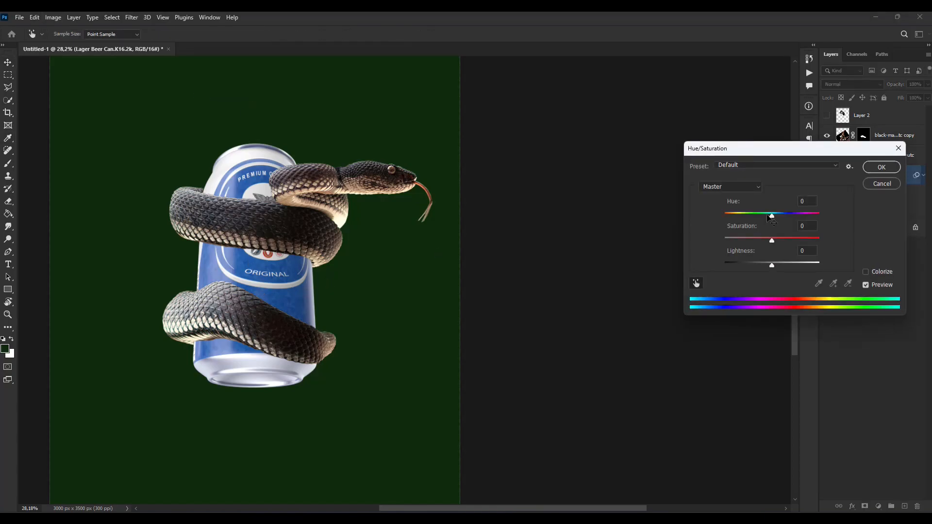
{"action": "left_click_drag", "start_coordinate": [772, 215], "coordinate": [767, 216]}
{"action": "left_click", "coordinate": [887, 182]}
Rasterize the beer can layer and recolour its Blues dark green with Hue/Saturation: hue -105, saturation +20, lightness near the minimum.
{"action": "right_click", "coordinate": [866, 175]}
{"action": "left_click", "coordinate": [792, 270]}
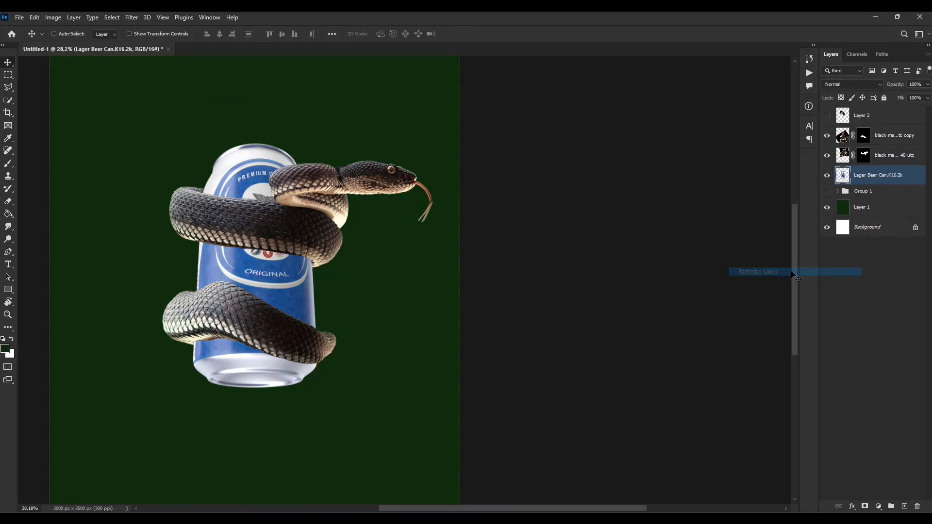
{"action": "scroll", "coordinate": [297, 272], "scroll_direction": "up", "scroll_amount": 5}
{"action": "left_click", "coordinate": [54, 17]}
{"action": "mouse_move", "coordinate": [75, 45]}
{"action": "left_click", "coordinate": [194, 95]}
{"action": "left_click", "coordinate": [195, 252]}
{"action": "left_click_drag", "start_coordinate": [786, 248], "coordinate": [751, 250]}
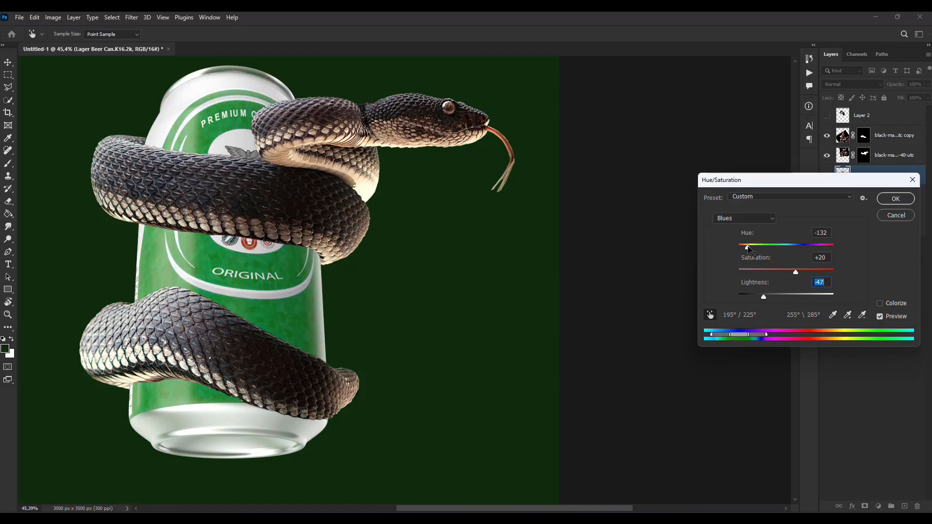
{"action": "left_click_drag", "start_coordinate": [764, 296], "coordinate": [745, 295]}
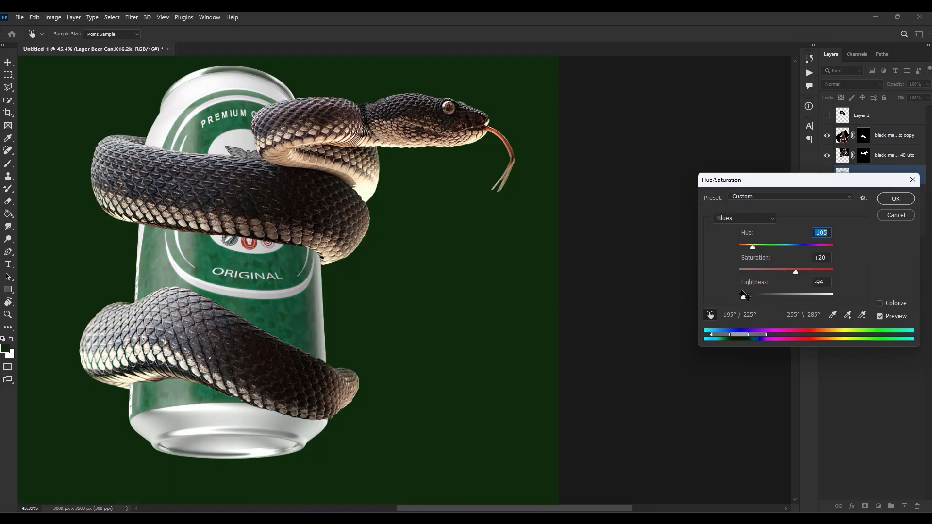
{"action": "left_click", "coordinate": [738, 296]}
{"action": "left_click", "coordinate": [885, 220]}
Apply Curves to the can, lowering the white end and darkening the shadows from input 75 to output 45.
{"action": "scroll", "coordinate": [292, 225], "scroll_direction": "down", "scroll_amount": 5}
{"action": "scroll", "coordinate": [291, 226], "scroll_direction": "up", "scroll_amount": 3}
{"action": "scroll", "coordinate": [290, 225], "scroll_direction": "up", "scroll_amount": 2}
{"action": "left_click", "coordinate": [53, 17]}
{"action": "mouse_move", "coordinate": [63, 44]}
{"action": "left_click", "coordinate": [165, 62]}
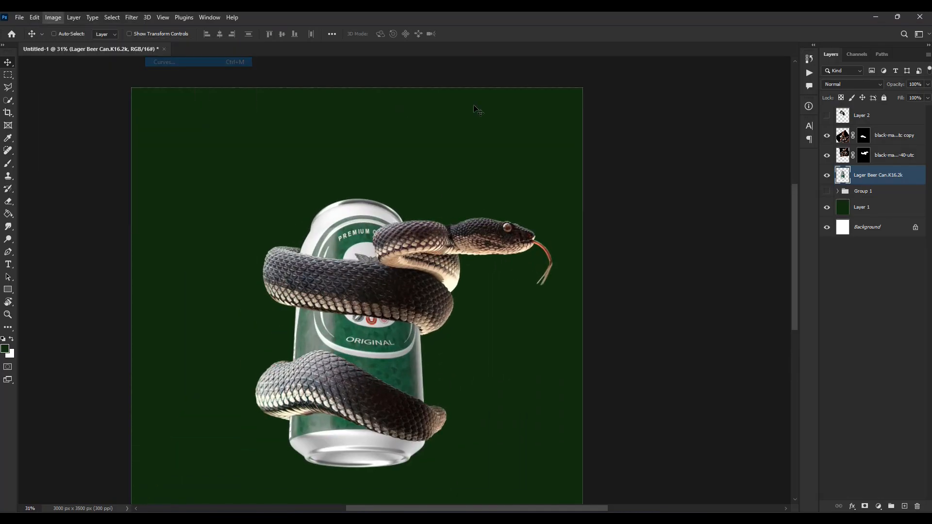
{"action": "left_click_drag", "start_coordinate": [738, 190], "coordinate": [739, 205]}
{"action": "left_click_drag", "start_coordinate": [683, 253], "coordinate": [739, 201]}
{"action": "mouse_move", "coordinate": [646, 289]}
{"action": "left_mouse_down"}
{"action": "mouse_move", "coordinate": [646, 275]}
{"action": "mouse_move", "coordinate": [654, 289]}
{"action": "left_mouse_up"}
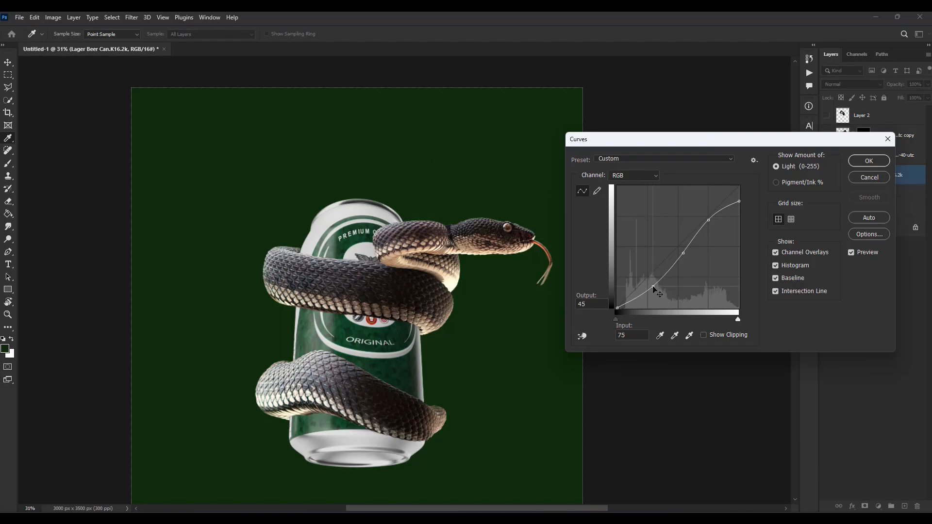
{"action": "left_click", "coordinate": [857, 162]}
Increase the can's contrast to about 19 with Brightness/Contrast.
{"action": "left_click", "coordinate": [53, 17]}
{"action": "mouse_move", "coordinate": [69, 43]}
{"action": "left_click", "coordinate": [179, 42]}
{"action": "left_click_drag", "start_coordinate": [580, 209], "coordinate": [599, 208]}
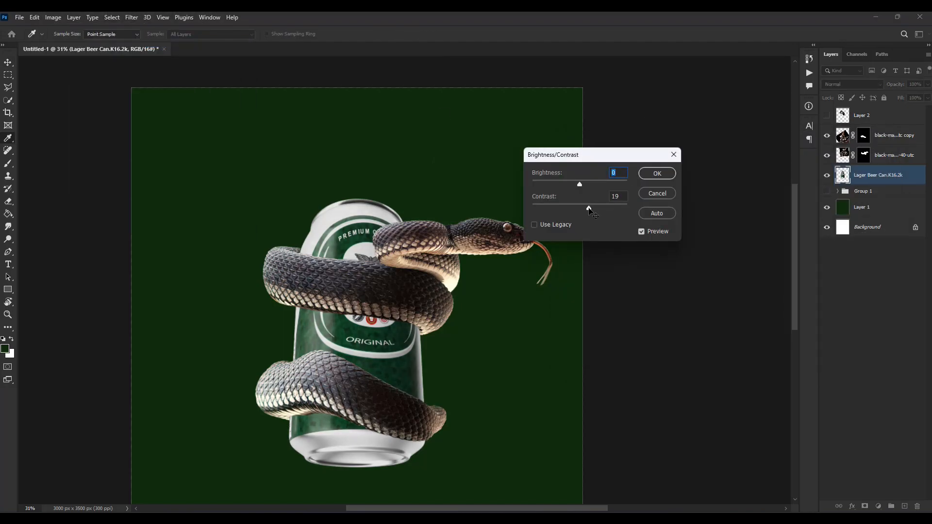
{"action": "left_click", "coordinate": [656, 174]}
Add an Exposure adjustment clipped to the can, with exposure at about -3.17.
{"action": "left_click", "coordinate": [878, 506]}
{"action": "left_click", "coordinate": [869, 401]}
{"action": "left_click", "coordinate": [708, 423]}
{"action": "left_click_drag", "start_coordinate": [710, 313], "coordinate": [684, 313]}
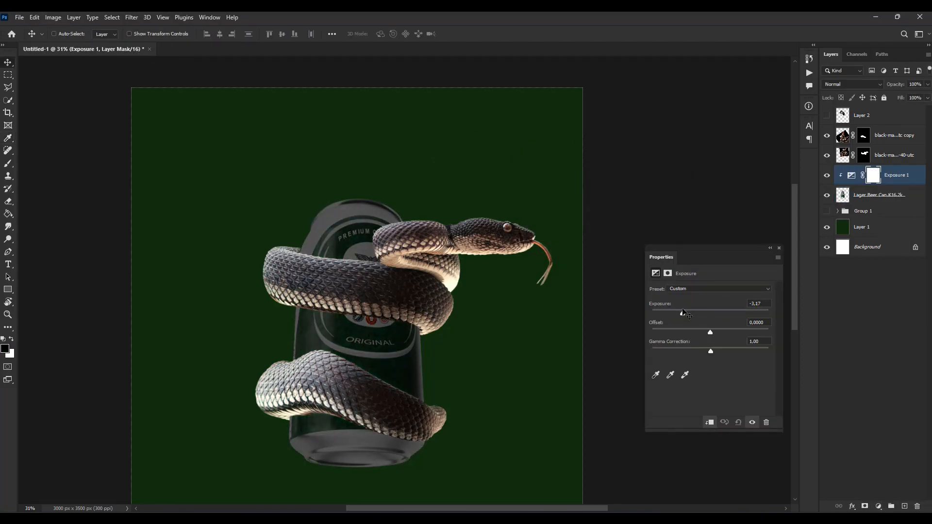
{"action": "left_click", "coordinate": [779, 248]}
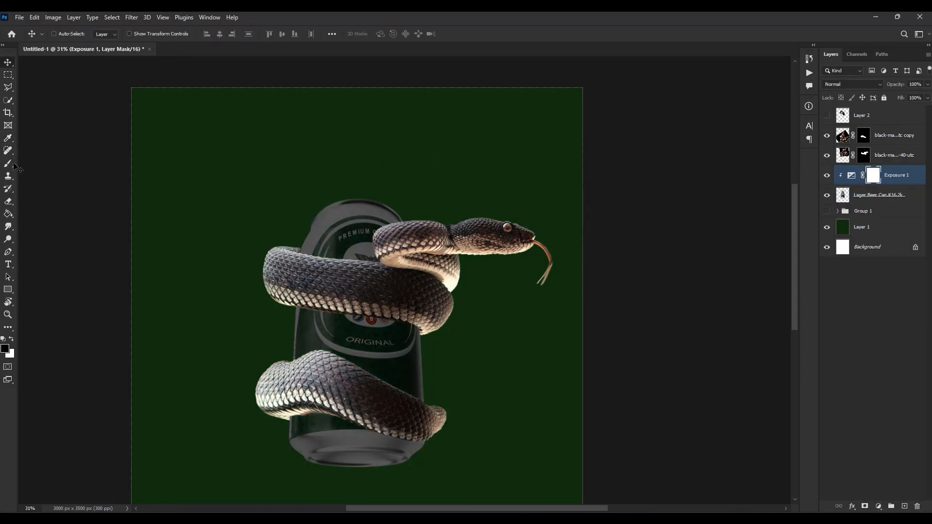
Paint black down the can's centre on the Exposure mask with a large soft brush, keeping the darkening at the sides.
{"action": "key", "text": "b"}
{"action": "left_click", "coordinate": [58, 33]}
{"action": "left_click_drag", "start_coordinate": [66, 88], "coordinate": [51, 88]}
{"action": "mouse_move", "coordinate": [350, 218]}
{"action": "left_mouse_down"}
{"action": "mouse_move", "coordinate": [339, 420]}
{"action": "mouse_move", "coordinate": [366, 457]}
{"action": "mouse_move", "coordinate": [328, 340]}
{"action": "mouse_move", "coordinate": [377, 218]}
{"action": "mouse_move", "coordinate": [320, 335]}
{"action": "mouse_move", "coordinate": [391, 397]}
{"action": "left_mouse_up"}
{"action": "key", "text": "ctrl+z"}
{"action": "mouse_move", "coordinate": [370, 252]}
{"action": "left_mouse_down"}
{"action": "mouse_move", "coordinate": [384, 251]}
{"action": "mouse_move", "coordinate": [356, 340]}
{"action": "mouse_move", "coordinate": [357, 444]}
{"action": "left_mouse_up"}
Refine the Exposure mask along the can's upper side edge with a smaller soft brush.
{"action": "scroll", "coordinate": [449, 338], "scroll_direction": "down", "scroll_amount": 8}
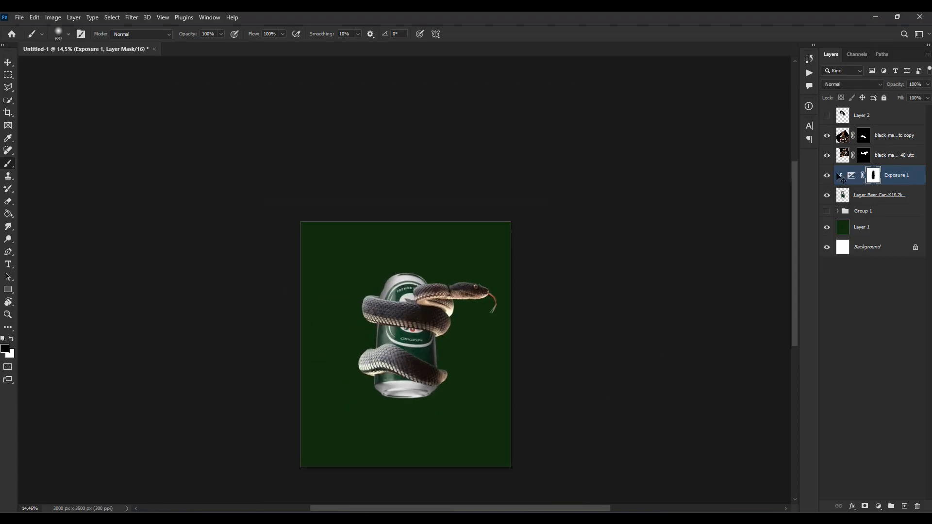
{"action": "scroll", "coordinate": [446, 350], "scroll_direction": "up", "scroll_amount": 6}
{"action": "left_click_drag", "start_coordinate": [460, 328], "coordinate": [329, 320]}
{"action": "mouse_move", "coordinate": [169, 233]}
{"action": "left_mouse_down"}
{"action": "mouse_move", "coordinate": [153, 443]}
{"action": "mouse_move", "coordinate": [180, 131]}
{"action": "mouse_move", "coordinate": [195, 96]}
{"action": "left_mouse_up"}
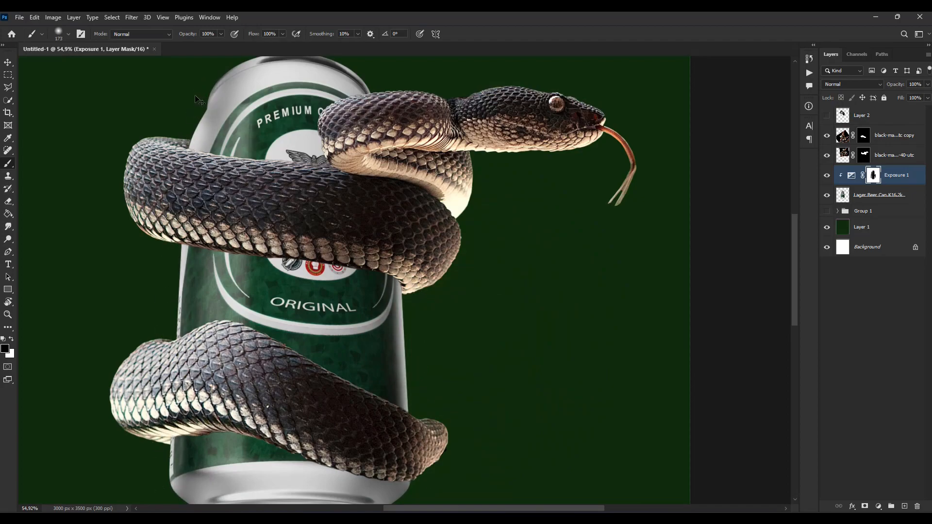
{"action": "scroll", "coordinate": [156, 285], "scroll_direction": "down", "scroll_amount": 6}
Compare the can with and without the Exposure adjustment, and merge the adjustment into the can layer.
{"action": "key", "text": "v"}
{"action": "left_click", "coordinate": [826, 175]}
{"action": "left_click", "coordinate": [826, 175]}
{"action": "left_click", "coordinate": [918, 200], "text": "shift"}
{"action": "key", "text": "ctrl+e"}
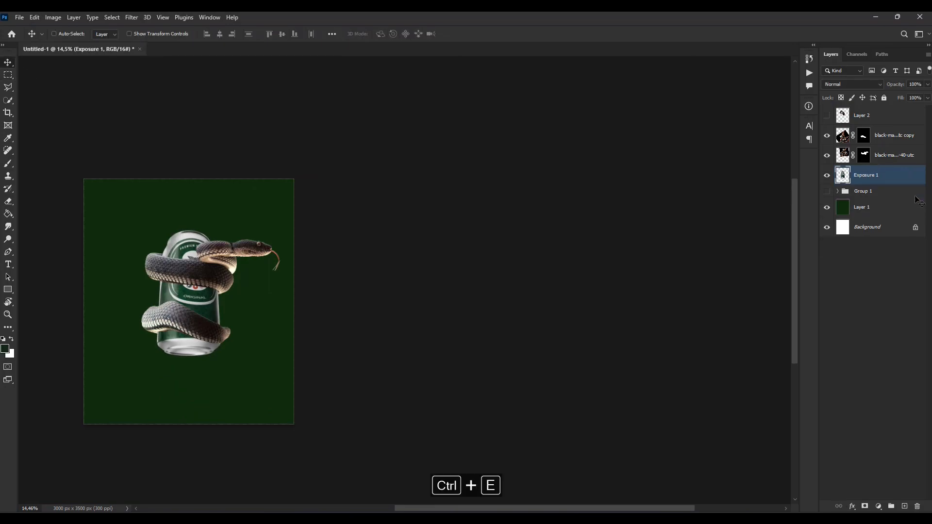
Show the forest background group and group the two snake layers with the can layer.
{"action": "left_click", "coordinate": [826, 191]}
{"action": "left_click", "coordinate": [893, 155]}
{"action": "left_click", "coordinate": [904, 133], "text": "shift"}
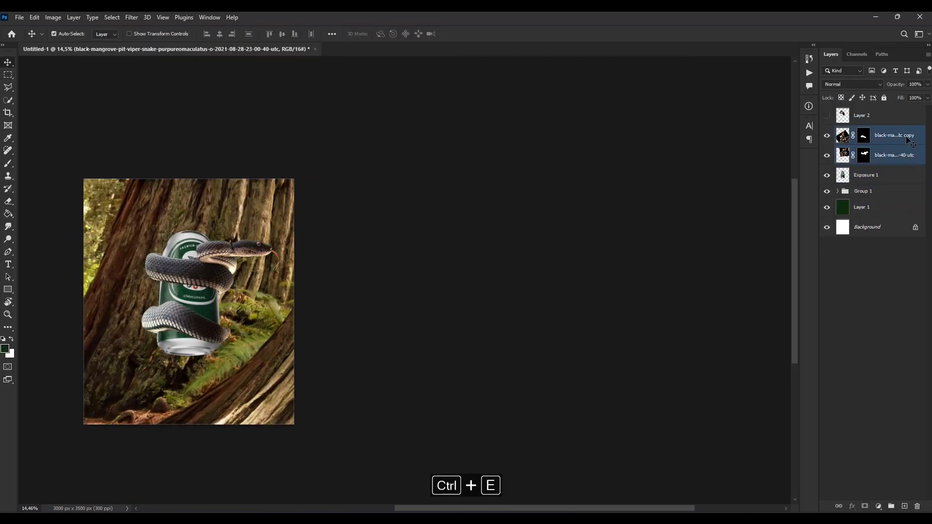
{"action": "left_click", "coordinate": [883, 175], "text": "shift"}
{"action": "key", "text": "ctrl+g"}
Scale the snake and can group to 108.56% and rotate it 8.30° clockwise in the forest scene.
{"action": "key", "text": "ctrl+t"}
{"action": "left_click_drag", "start_coordinate": [364, 153], "coordinate": [361, 196]}
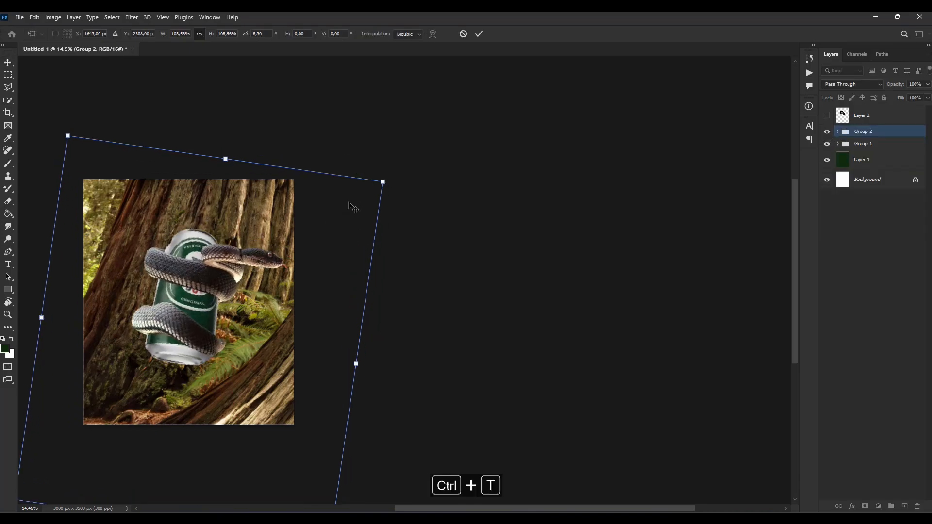
{"action": "key", "text": "Return"}
{"action": "left_click_drag", "start_coordinate": [296, 183], "coordinate": [473, 176]}
{"action": "scroll", "coordinate": [445, 316], "scroll_direction": "up", "scroll_amount": 5}
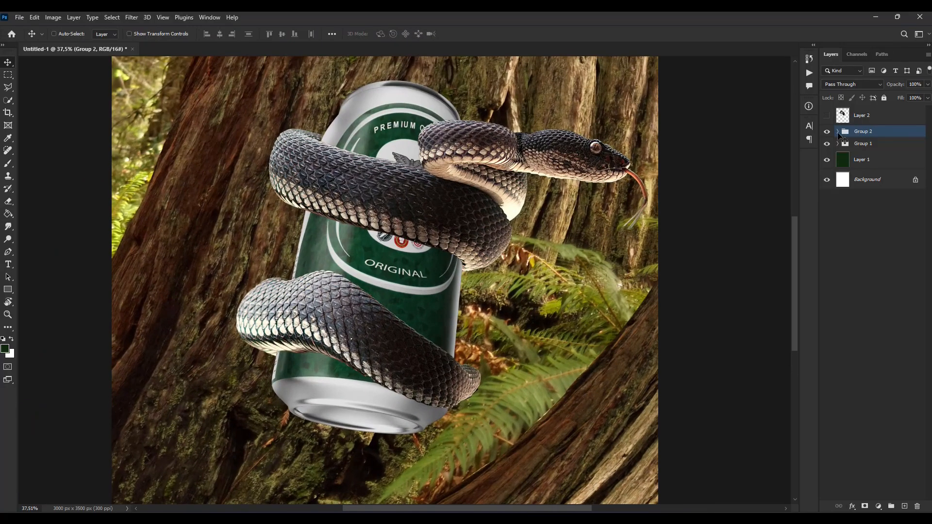
Clean up the dark fringe at the snake's tail end by painting on the lower coil's layer mask.
{"action": "left_click", "coordinate": [838, 131]}
{"action": "left_click", "coordinate": [832, 150]}
{"action": "left_click", "coordinate": [8, 163]}
{"action": "scroll", "coordinate": [421, 389], "scroll_direction": "up", "scroll_amount": 5}
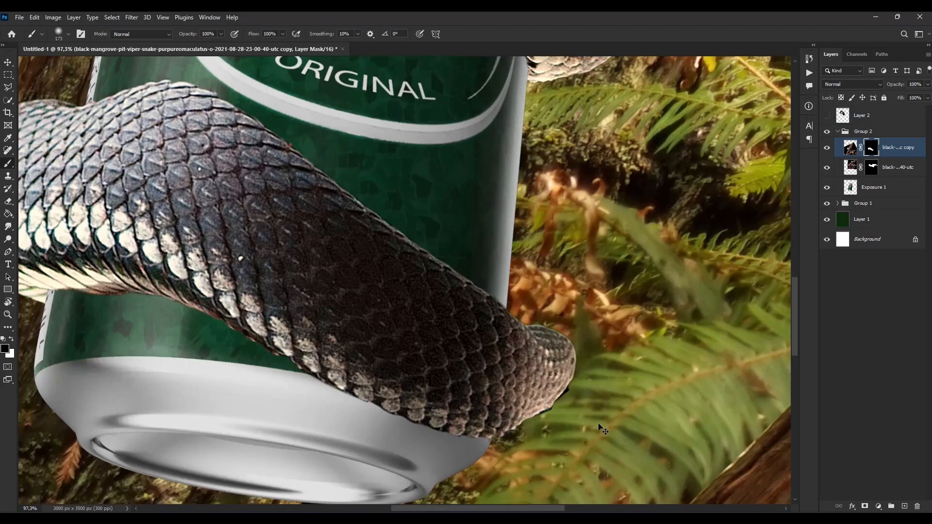
{"action": "left_click", "coordinate": [68, 34]}
{"action": "left_click_drag", "start_coordinate": [572, 388], "coordinate": [545, 421]}
{"action": "scroll", "coordinate": [550, 418], "scroll_direction": "down", "scroll_amount": 10}
{"action": "key", "text": "v"}
{"action": "scroll", "coordinate": [563, 223], "scroll_direction": "down", "scroll_amount": 1}
Add a layer above the can, load the can's outline as a selection, and brush black shadows beneath the snake coils.
{"action": "left_click", "coordinate": [879, 187]}
{"action": "left_click", "coordinate": [901, 507]}
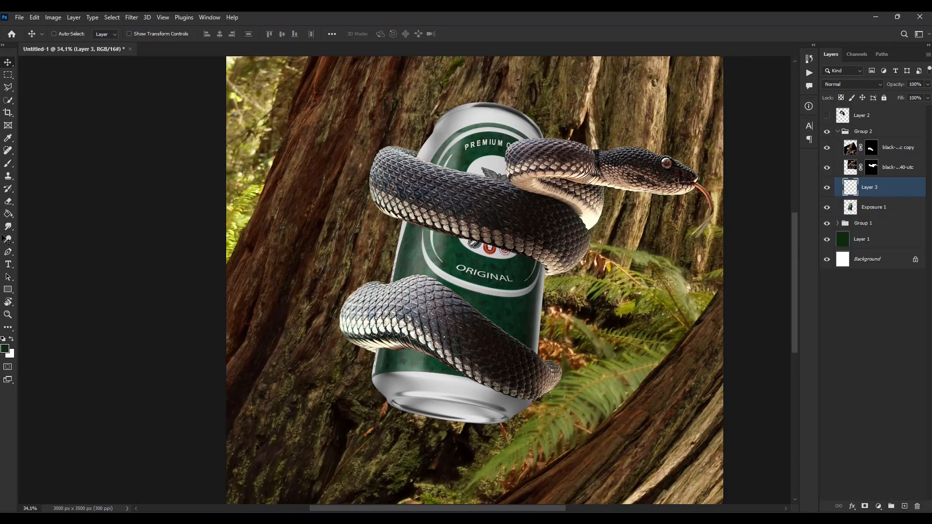
{"action": "left_click", "coordinate": [9, 164]}
{"action": "key", "text": "d"}
{"action": "scroll", "coordinate": [439, 238], "scroll_direction": "up", "scroll_amount": 3}
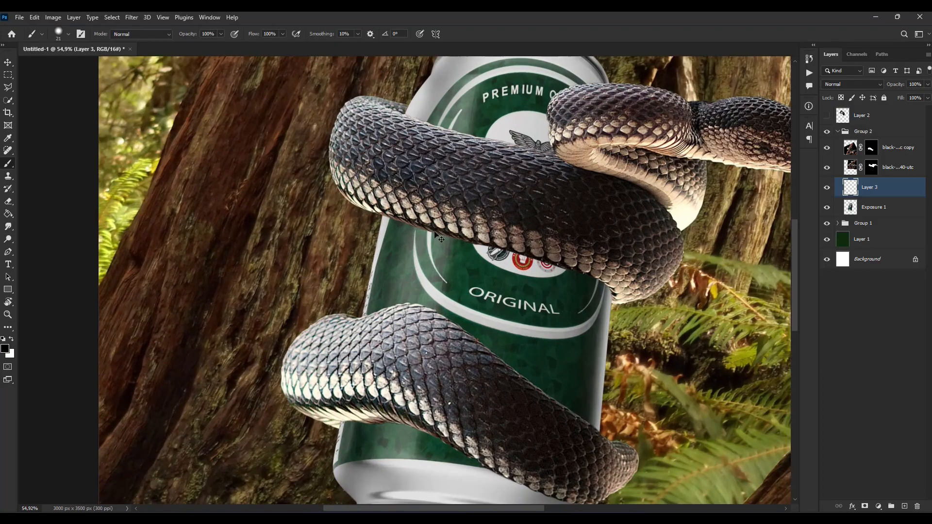
{"action": "left_click", "coordinate": [850, 209], "text": "ctrl"}
{"action": "right_click", "coordinate": [481, 236], "text": "alt"}
{"action": "mouse_move", "coordinate": [480, 236]}
{"action": "left_mouse_down"}
{"action": "mouse_move", "coordinate": [588, 281]}
{"action": "mouse_move", "coordinate": [618, 285]}
{"action": "left_mouse_up"}
{"action": "mouse_move", "coordinate": [546, 149]}
{"action": "left_mouse_down"}
{"action": "mouse_move", "coordinate": [547, 124]}
{"action": "mouse_move", "coordinate": [543, 139]}
{"action": "left_mouse_up"}
{"action": "scroll", "coordinate": [511, 282], "scroll_direction": "down", "scroll_amount": 2}
{"action": "mouse_move", "coordinate": [371, 412]}
{"action": "left_mouse_down"}
{"action": "mouse_move", "coordinate": [387, 392]}
{"action": "mouse_move", "coordinate": [451, 414]}
{"action": "left_mouse_up"}
{"action": "scroll", "coordinate": [583, 469], "scroll_direction": "down", "scroll_amount": 3}
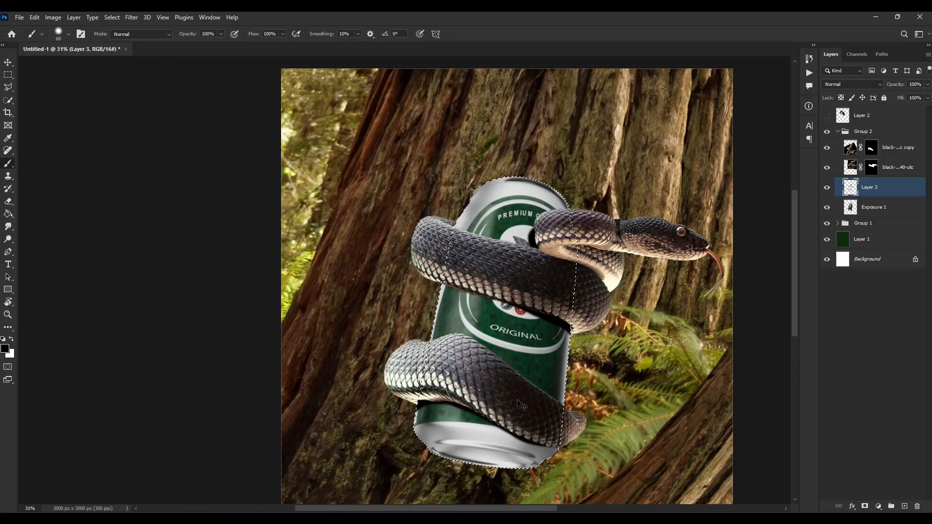
Soften the shadow layer with a 75° Motion Blur of 68 pixels and a Gaussian Blur.
{"action": "left_click", "coordinate": [132, 17]}
{"action": "left_click", "coordinate": [146, 28]}
{"action": "left_click_drag", "start_coordinate": [823, 266], "coordinate": [822, 266]}
{"action": "left_click_drag", "start_coordinate": [804, 302], "coordinate": [767, 303]}
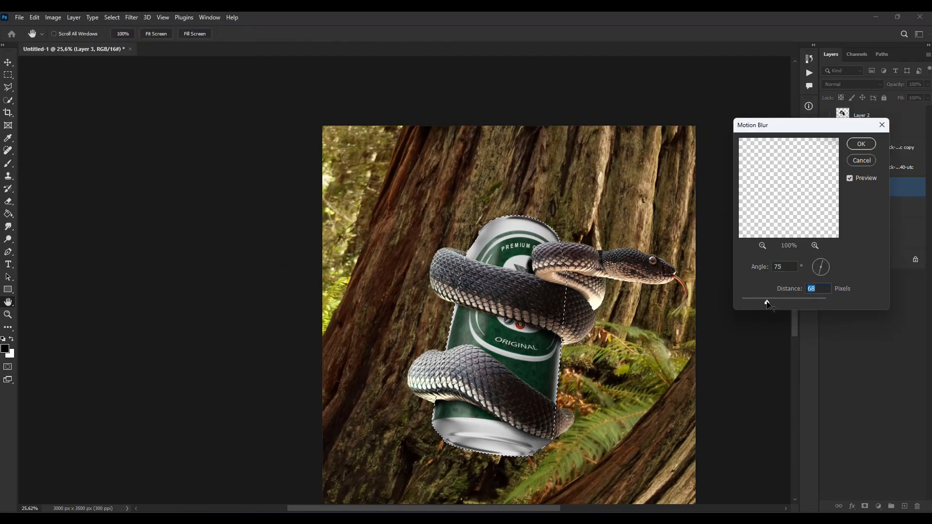
{"action": "left_click", "coordinate": [862, 146]}
{"action": "left_click", "coordinate": [131, 17]}
{"action": "mouse_move", "coordinate": [145, 139]}
{"action": "left_click", "coordinate": [257, 178]}
{"action": "left_click_drag", "start_coordinate": [730, 276], "coordinate": [749, 274]}
{"action": "left_click", "coordinate": [815, 145]}
Paint broader black coil shadows on a new layer, soften them with a 45.6-pixel Gaussian Blur, and clear the selection.
{"action": "key", "text": "b"}
{"action": "key", "text": "ctrl+shift+alt+n"}
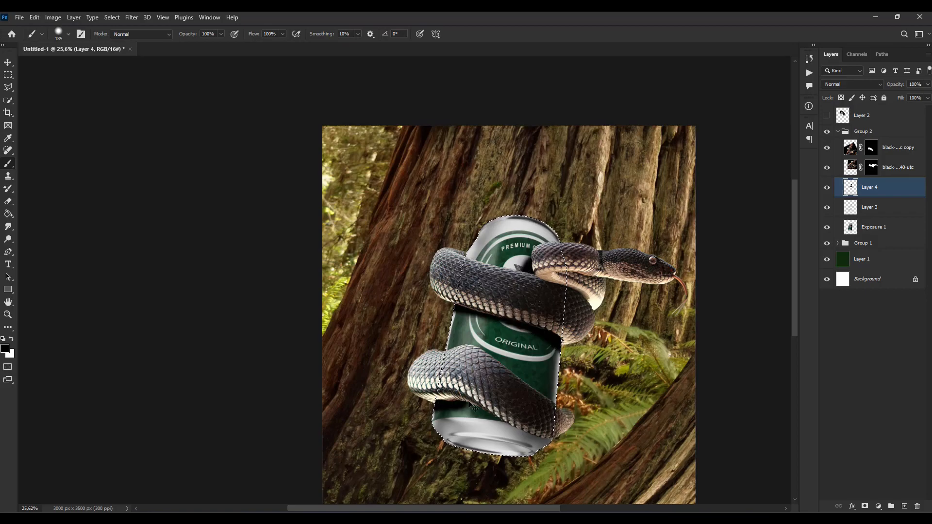
{"action": "left_click", "coordinate": [132, 17]}
{"action": "mouse_move", "coordinate": [146, 139]}
{"action": "left_click", "coordinate": [257, 177]}
{"action": "left_click_drag", "start_coordinate": [748, 275], "coordinate": [740, 277]}
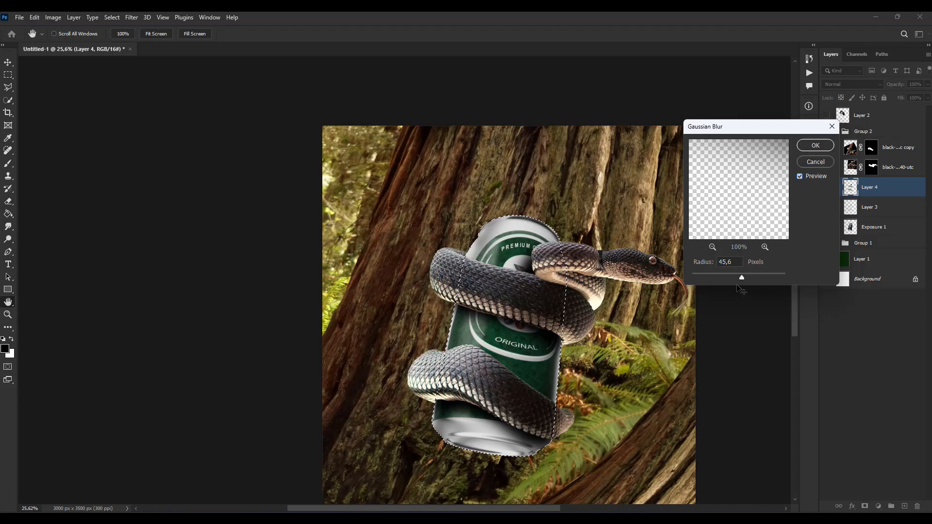
{"action": "left_click", "coordinate": [813, 146]}
{"action": "key", "text": "ctrl+d"}
{"action": "scroll", "coordinate": [590, 363], "scroll_direction": "down", "scroll_amount": 3}
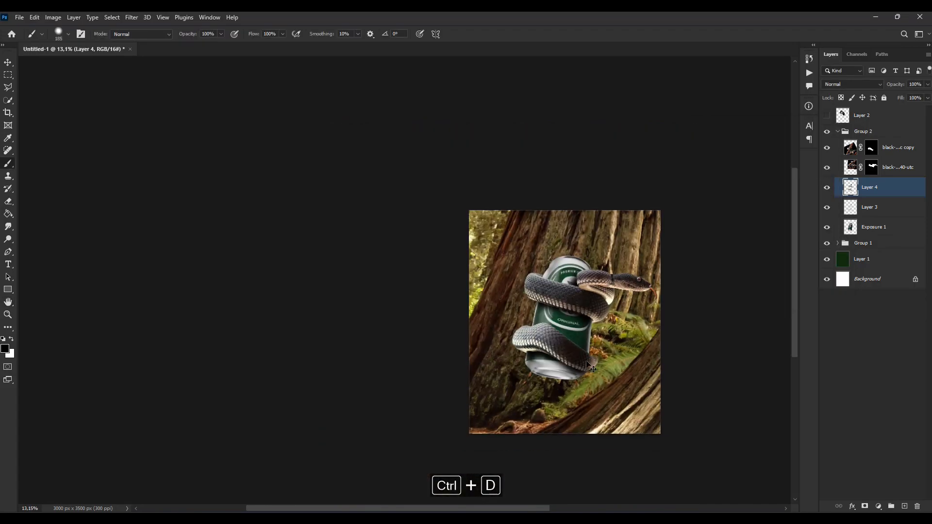
Reload the can's outline as a selection and apply a 75° Motion Blur of 218 pixels to the second shadow layer.
{"action": "scroll", "coordinate": [589, 363], "scroll_direction": "up", "scroll_amount": 3}
{"action": "left_click", "coordinate": [853, 228], "text": "ctrl"}
{"action": "left_click", "coordinate": [132, 18]}
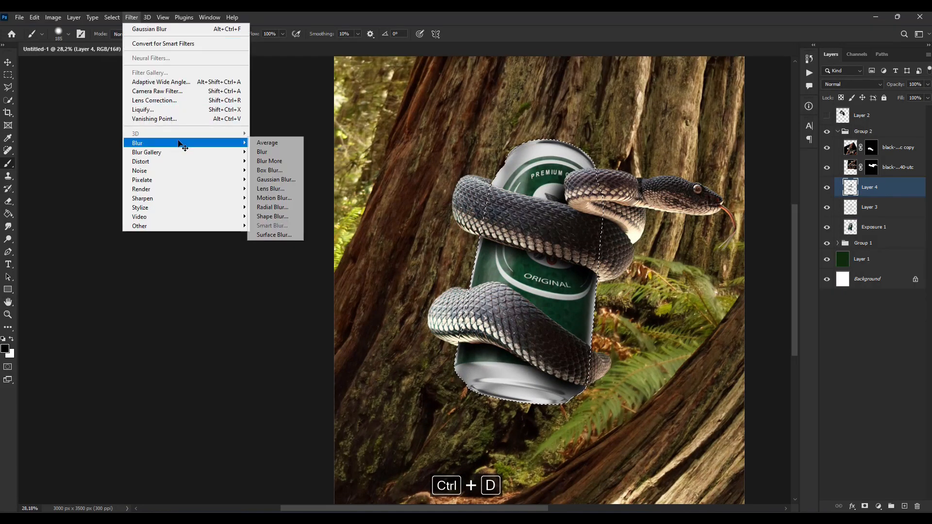
{"action": "mouse_move", "coordinate": [174, 144]}
{"action": "left_click", "coordinate": [270, 199]}
{"action": "left_click_drag", "start_coordinate": [756, 303], "coordinate": [788, 305]}
{"action": "key", "text": "Return"}
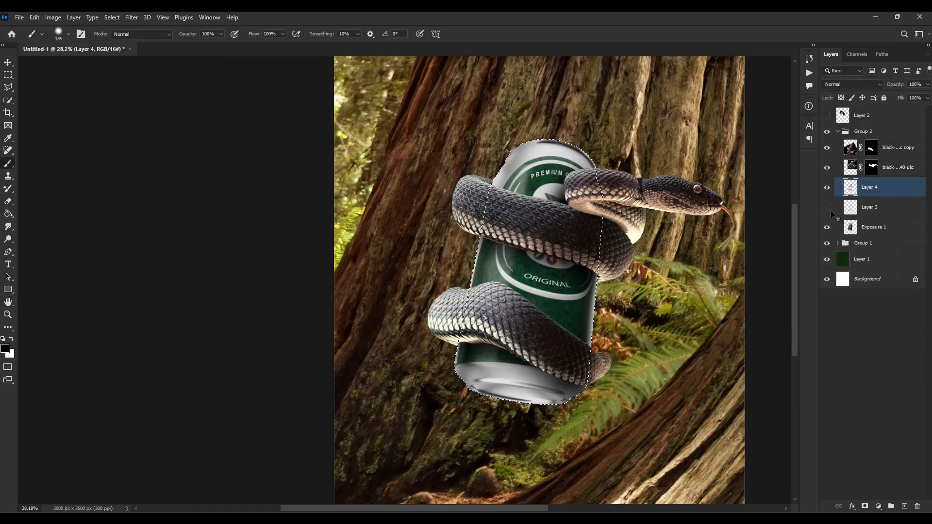
Paint a third layer of black coil shadows on the can, soften it with a 20.8-pixel Gaussian Blur, and deselect.
{"action": "key", "text": "ctrl+shift+alt+n"}
{"action": "mouse_move", "coordinate": [467, 346]}
{"action": "left_mouse_down"}
{"action": "mouse_move", "coordinate": [584, 388]}
{"action": "mouse_move", "coordinate": [544, 374]}
{"action": "left_mouse_up"}
{"action": "left_click_drag", "start_coordinate": [559, 189], "coordinate": [563, 199]}
{"action": "left_click", "coordinate": [132, 18]}
{"action": "mouse_move", "coordinate": [170, 142]}
{"action": "left_click", "coordinate": [270, 180]}
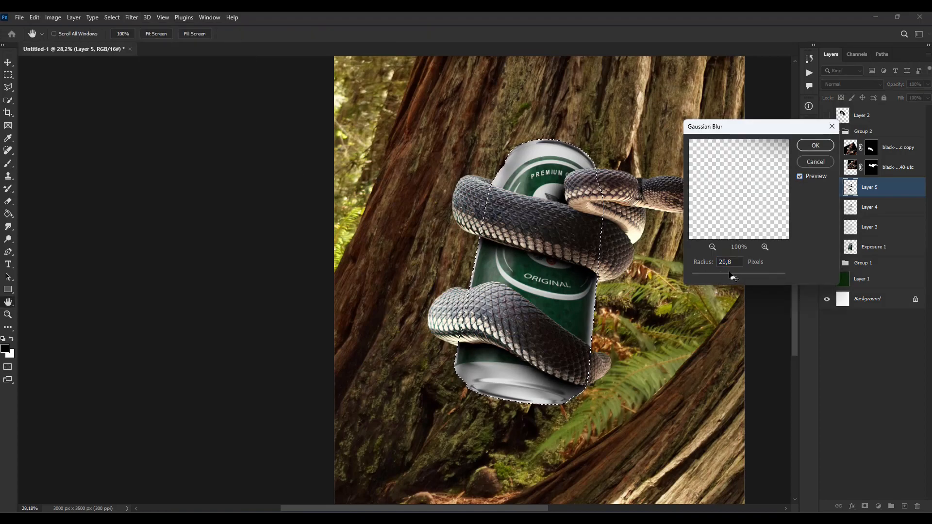
{"action": "key", "text": "Return"}
{"action": "key", "text": "ctrl+d"}
{"action": "scroll", "coordinate": [548, 284], "scroll_direction": "down", "scroll_amount": 9}
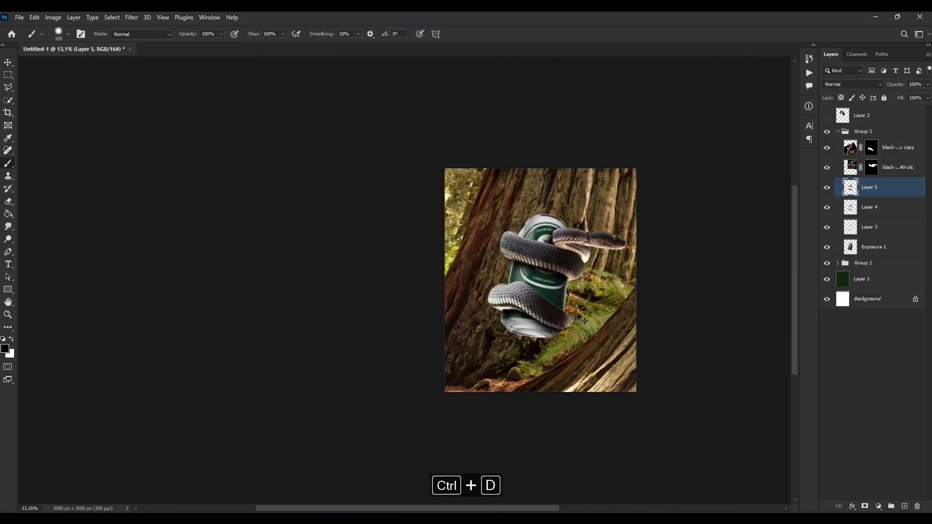
{"action": "scroll", "coordinate": [577, 309], "scroll_direction": "up", "scroll_amount": 7}
Select the image of the masked foreground trunk in the forest group and apply a 16.6-pixel Gaussian Blur.
{"action": "left_click", "coordinate": [838, 131]}
{"action": "left_click", "coordinate": [837, 144]}
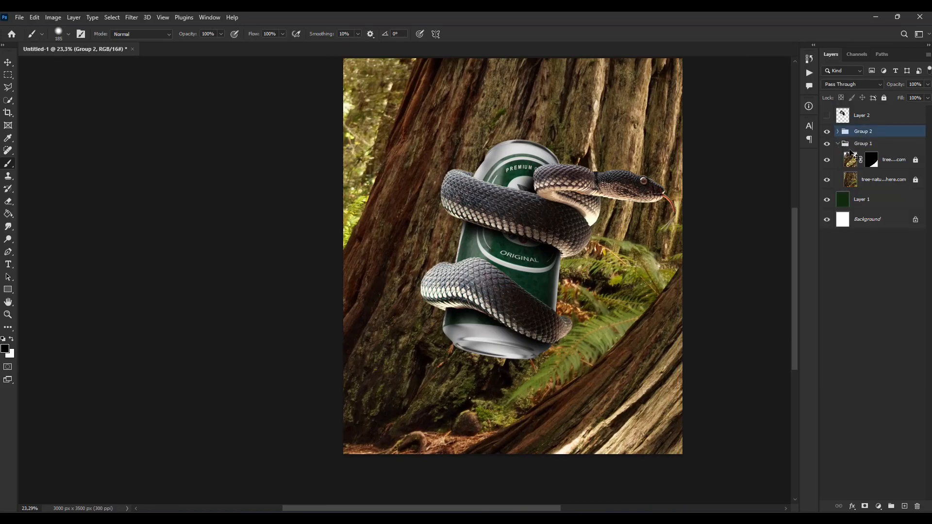
{"action": "left_click", "coordinate": [851, 167]}
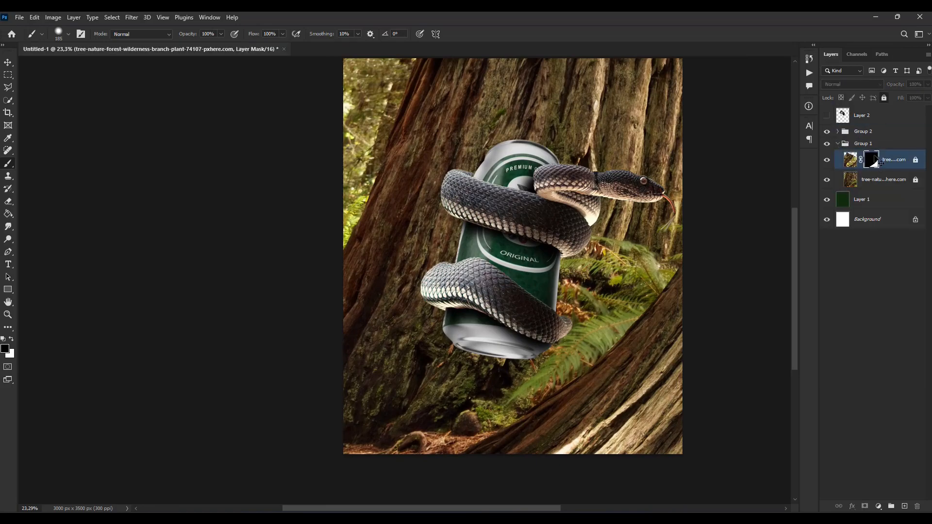
{"action": "left_click", "coordinate": [850, 160]}
{"action": "left_click", "coordinate": [131, 18]}
{"action": "mouse_move", "coordinate": [146, 143]}
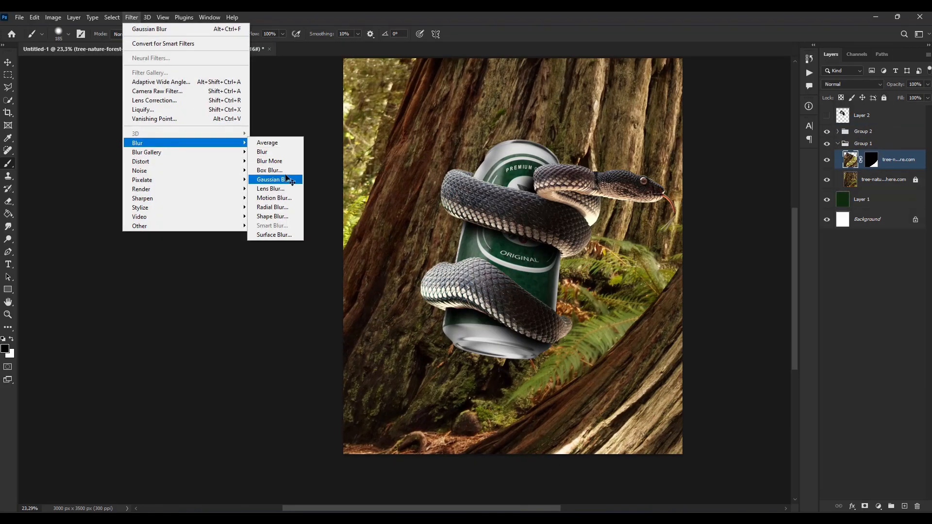
{"action": "left_click", "coordinate": [274, 179]}
{"action": "left_click_drag", "start_coordinate": [715, 277], "coordinate": [725, 277]}
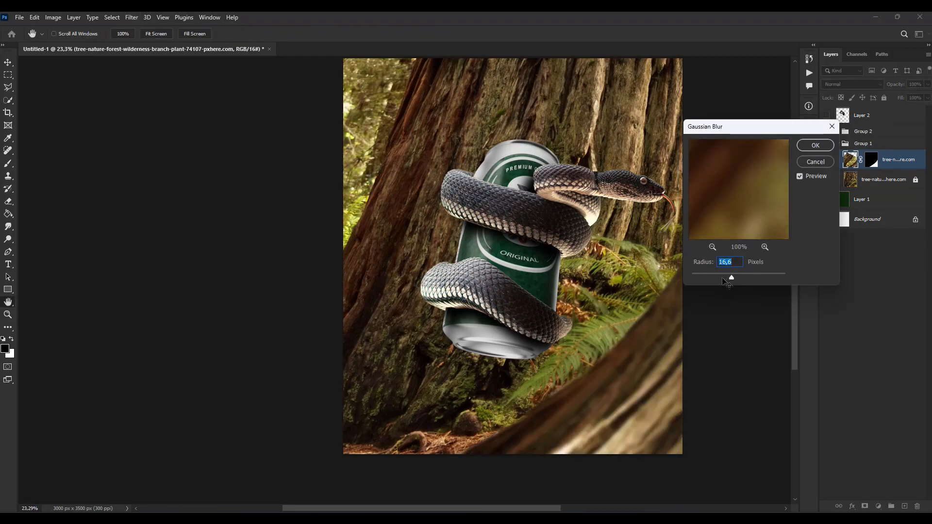
{"action": "left_click", "coordinate": [815, 145]}
Transform the foreground trunk layer, moving it further toward the lower-right corner of the picture.
{"action": "key", "text": "ctrl+t"}
{"action": "left_click_drag", "start_coordinate": [641, 357], "coordinate": [668, 391]}
{"action": "key", "text": "Return"}
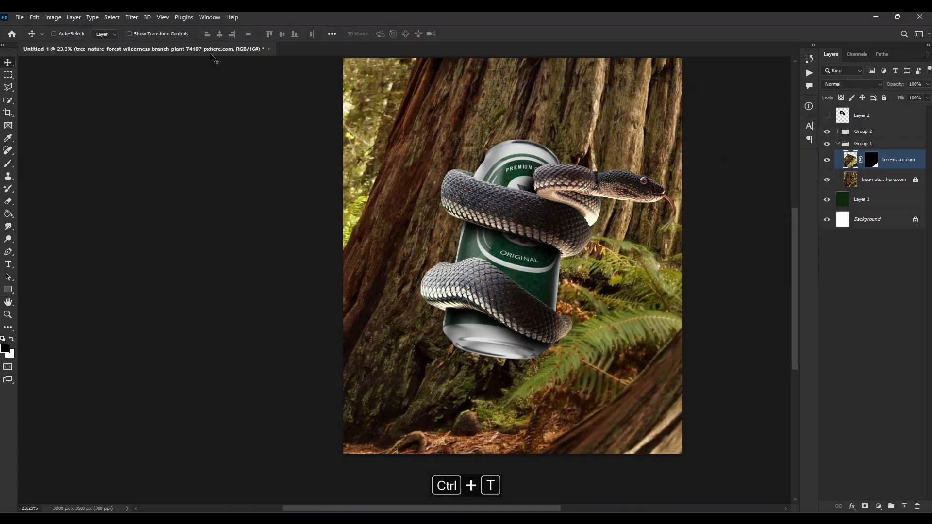
Apply a Motion Blur to the foreground trunk with an angle of -8° and a distance of 85 pixels.
{"action": "left_click", "coordinate": [131, 17]}
{"action": "mouse_move", "coordinate": [141, 143]}
{"action": "left_click", "coordinate": [272, 198]}
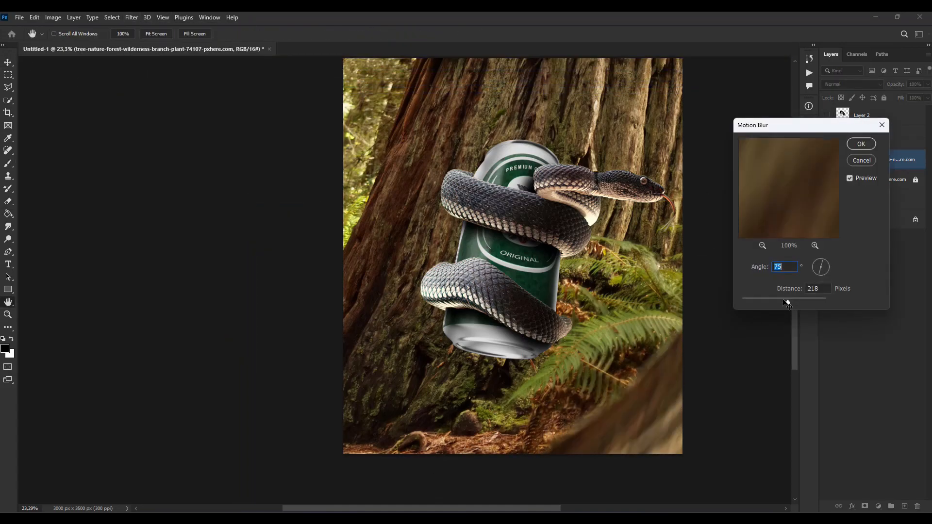
{"action": "left_click_drag", "start_coordinate": [789, 302], "coordinate": [773, 300]}
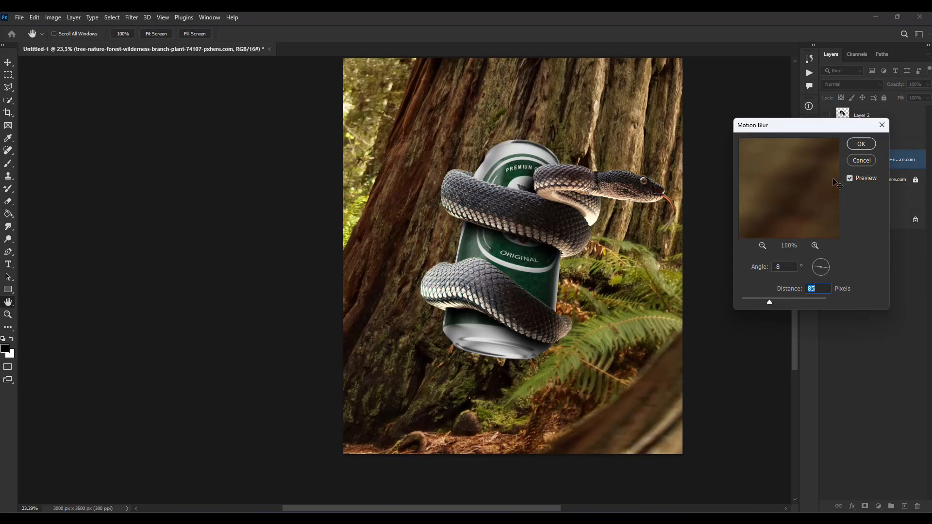
{"action": "left_click", "coordinate": [859, 146]}
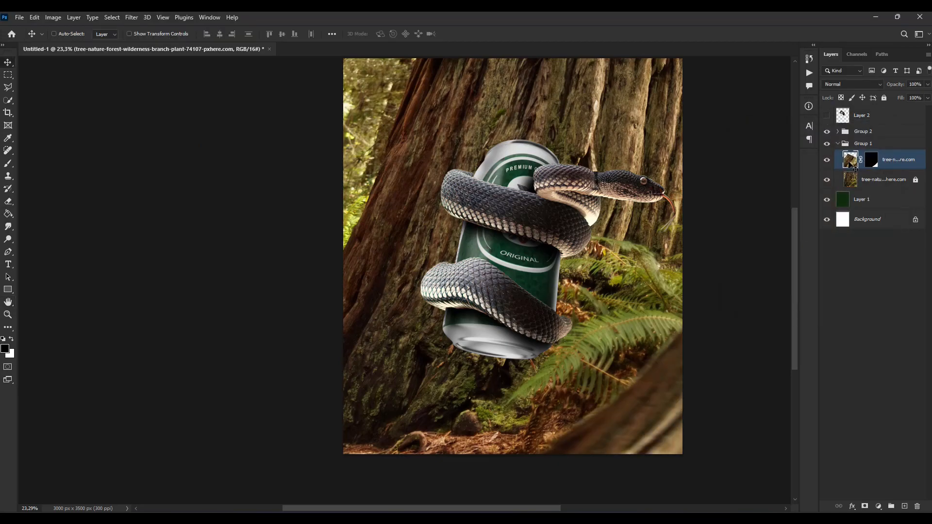
Darken the whole forest background with an unclipped Exposure adjustment set to -6.00.
{"action": "left_click", "coordinate": [878, 506]}
{"action": "left_click", "coordinate": [869, 396]}
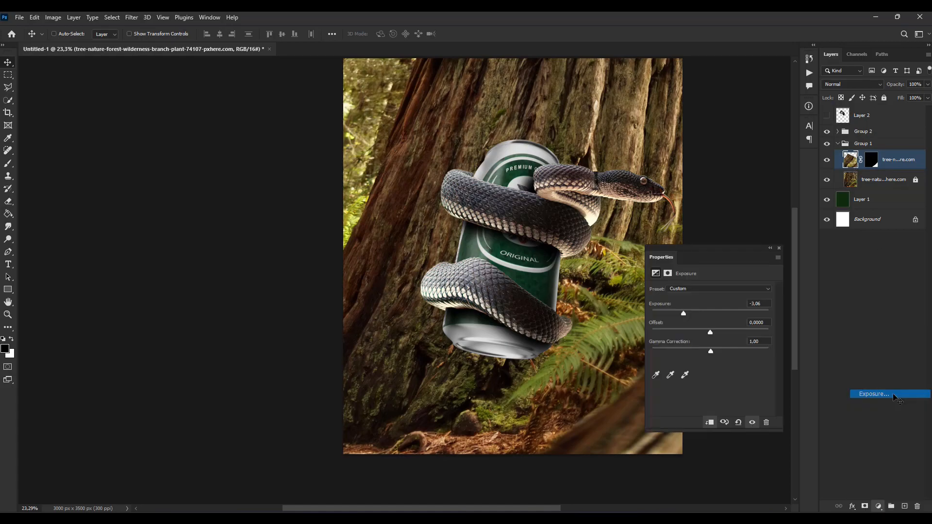
{"action": "left_click", "coordinate": [710, 422]}
{"action": "left_click", "coordinate": [710, 422]}
{"action": "left_click_drag", "start_coordinate": [710, 313], "coordinate": [672, 319]}
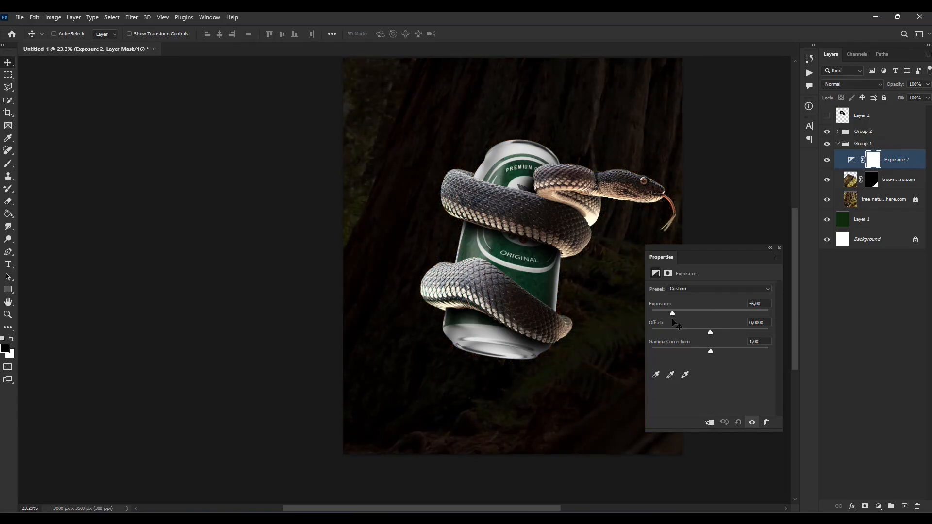
{"action": "left_click", "coordinate": [779, 248]}
Paint black on the Exposure mask with a soft brush at 3% flow to bring back light on the tree trunks.
{"action": "left_click", "coordinate": [8, 163]}
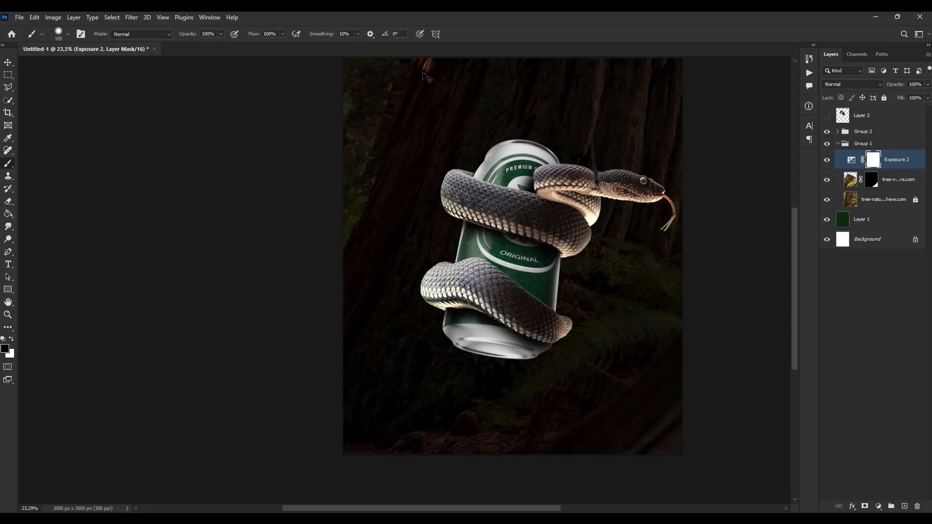
{"action": "left_click", "coordinate": [68, 34]}
{"action": "left_click", "coordinate": [282, 34]}
{"action": "left_click", "coordinate": [418, 66]}
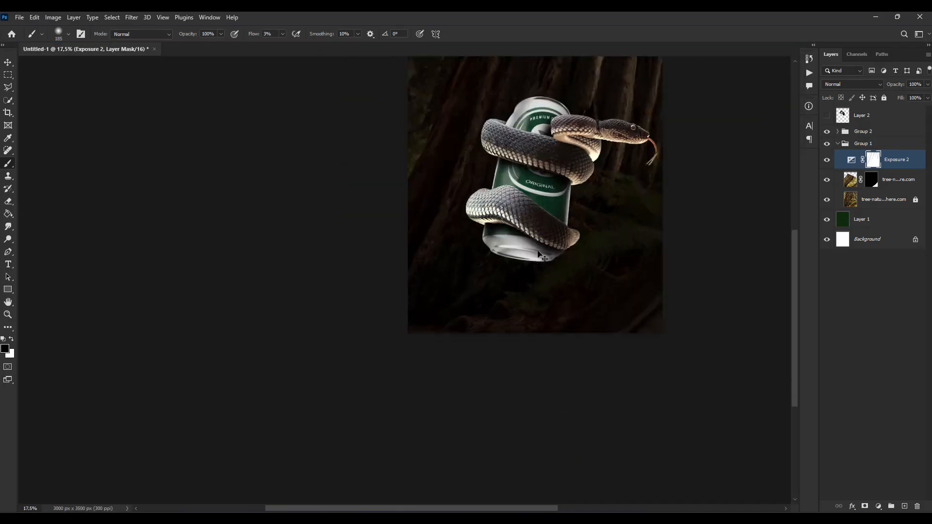
{"action": "scroll", "coordinate": [624, 144], "scroll_direction": "up", "scroll_amount": 5}
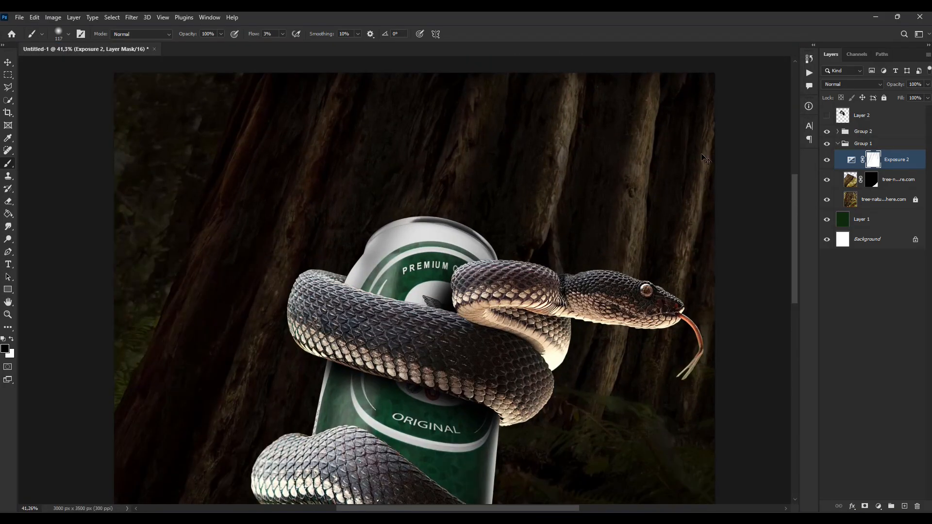
{"action": "scroll", "coordinate": [179, 334], "scroll_direction": "down", "scroll_amount": 6}
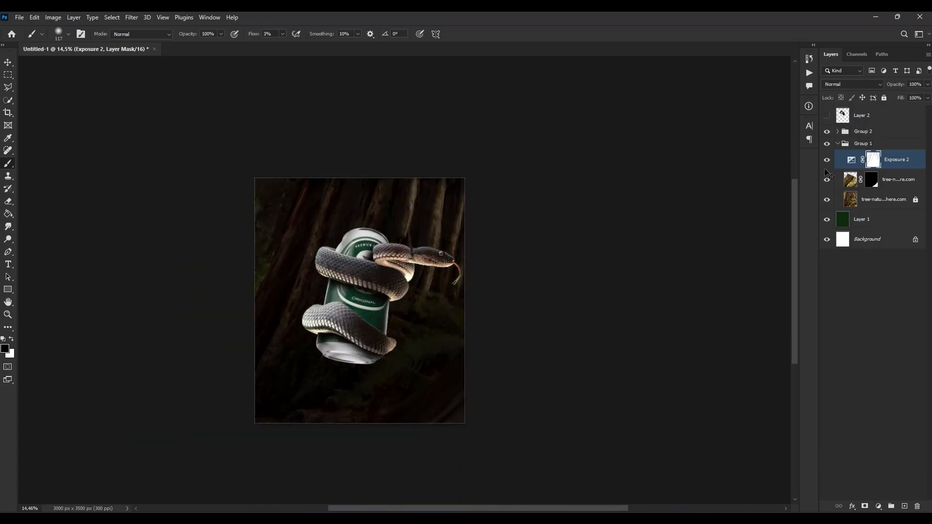
{"action": "scroll", "coordinate": [275, 301], "scroll_direction": "down", "scroll_amount": 3}
Add a Curves adjustment above the Exposure adjustment and reshape its highlight, midtone and shadow points.
{"action": "left_click", "coordinate": [878, 506]}
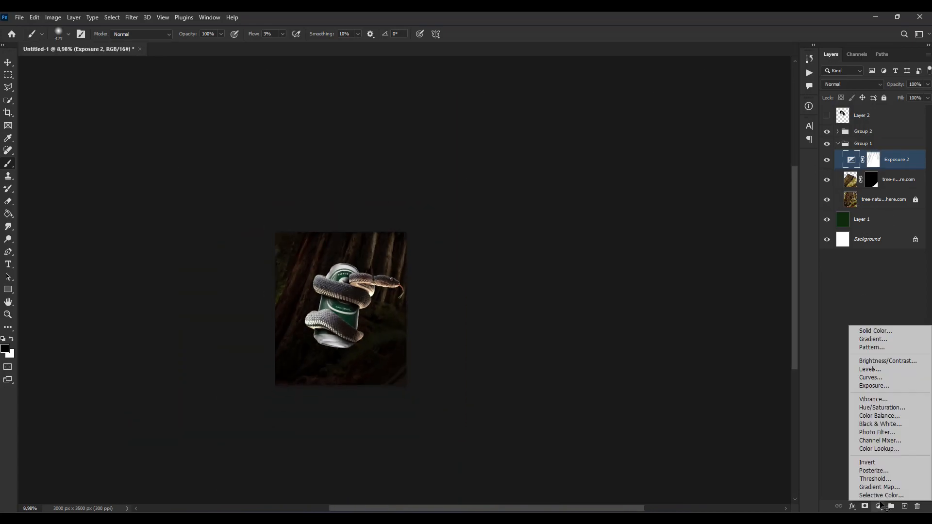
{"action": "left_click", "coordinate": [873, 383]}
{"action": "mouse_move", "coordinate": [767, 314]}
{"action": "left_mouse_down"}
{"action": "mouse_move", "coordinate": [764, 339]}
{"action": "mouse_move", "coordinate": [765, 319]}
{"action": "left_mouse_up"}
{"action": "left_click_drag", "start_coordinate": [727, 355], "coordinate": [743, 342]}
{"action": "left_click_drag", "start_coordinate": [696, 387], "coordinate": [718, 368]}
{"action": "left_click", "coordinate": [779, 249]}
{"action": "scroll", "coordinate": [324, 317], "scroll_direction": "up", "scroll_amount": 3}
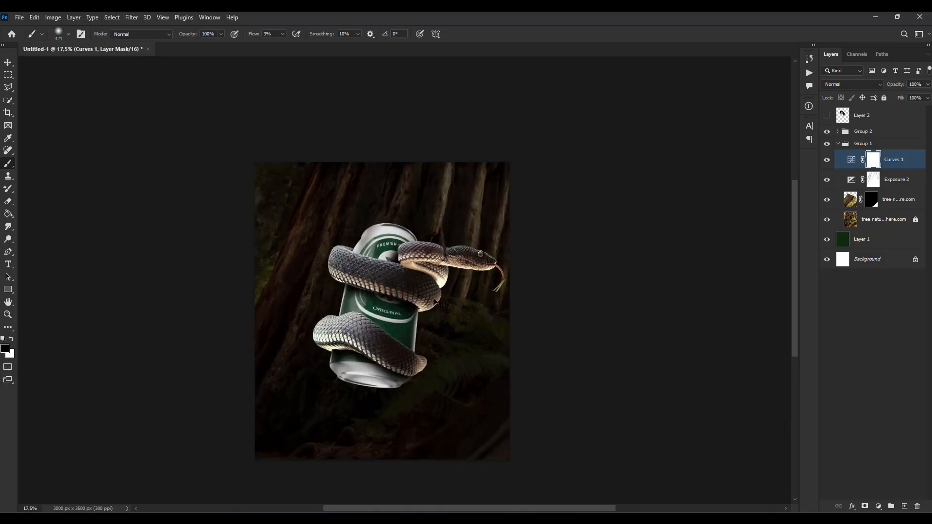
{"action": "scroll", "coordinate": [435, 301], "scroll_direction": "up", "scroll_amount": 1}
Fill a new layer at the top of the forest group with bright green and set its blending mode to Color.
{"action": "left_click", "coordinate": [904, 506]}
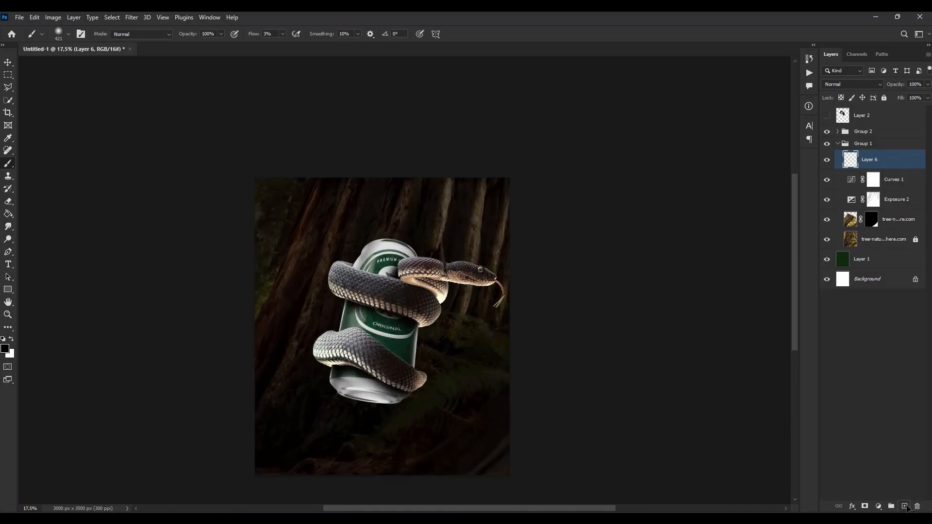
{"action": "left_click", "coordinate": [5, 350]}
{"action": "mouse_move", "coordinate": [608, 193]}
{"action": "left_mouse_down"}
{"action": "mouse_move", "coordinate": [615, 173]}
{"action": "mouse_move", "coordinate": [605, 204]}
{"action": "left_mouse_up"}
{"action": "left_click_drag", "start_coordinate": [652, 164], "coordinate": [676, 142]}
{"action": "left_click", "coordinate": [750, 142]}
{"action": "key", "text": "g"}
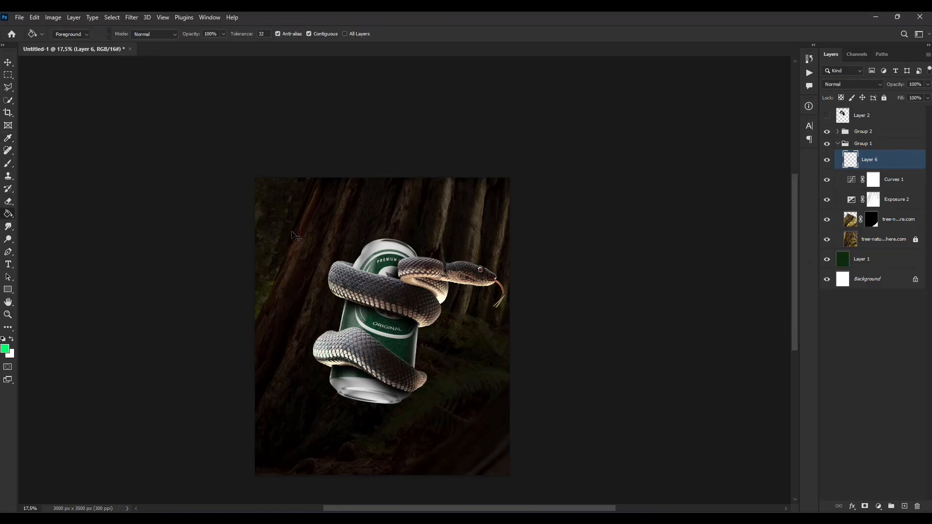
{"action": "left_click", "coordinate": [350, 194]}
{"action": "key", "text": "v"}
{"action": "left_click", "coordinate": [852, 84]}
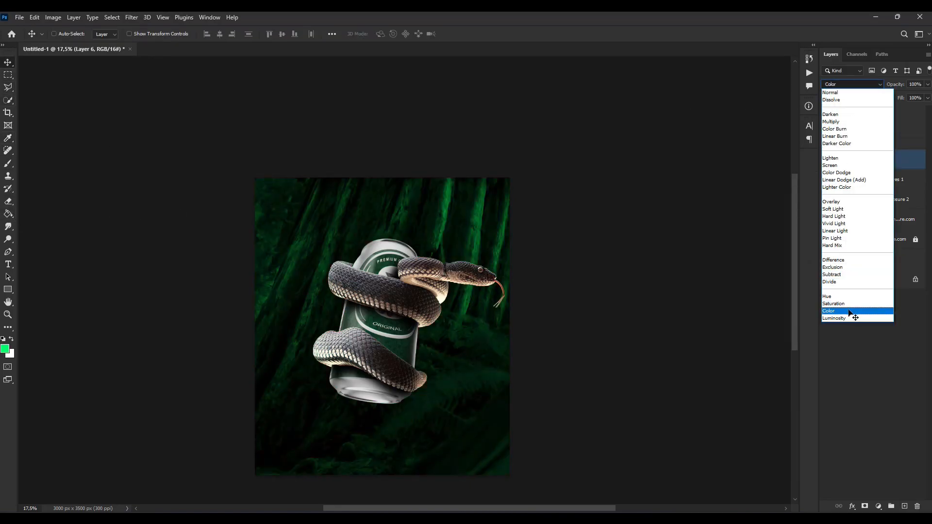
{"action": "left_click", "coordinate": [849, 311]}
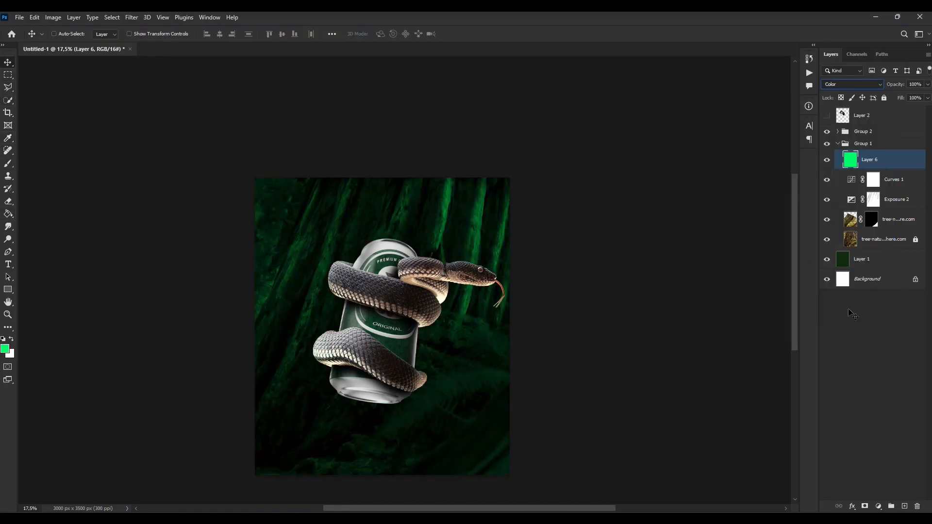
{"action": "double_click", "coordinate": [913, 167]}
{"action": "left_click", "coordinate": [578, 351]}
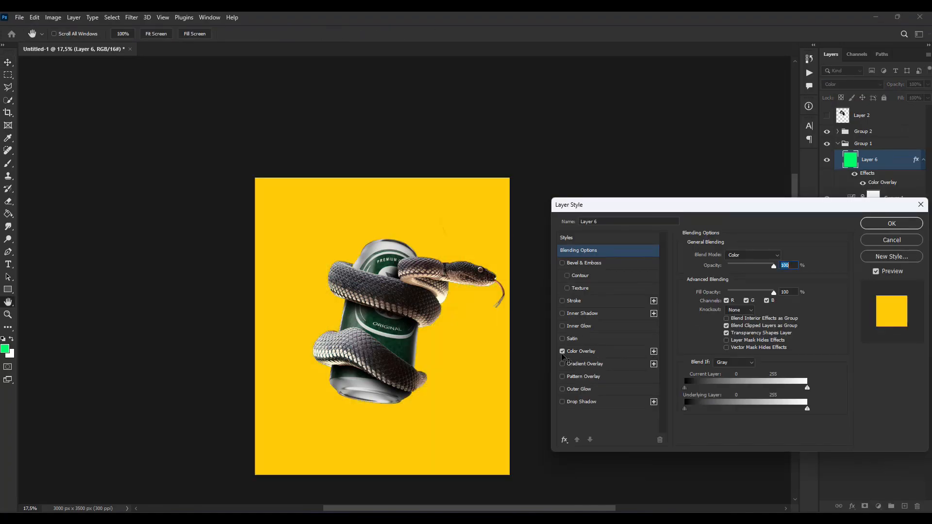
{"action": "left_click", "coordinate": [562, 350]}
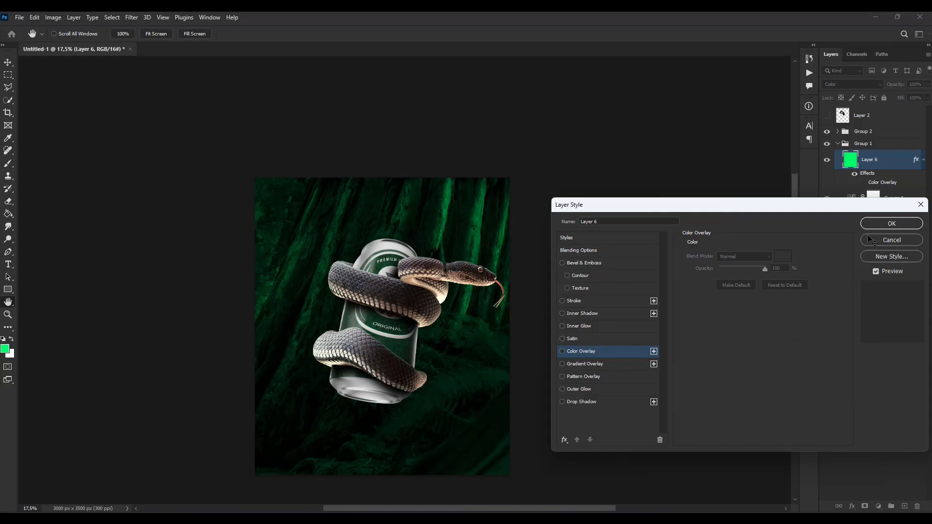
{"action": "key", "text": "Return"}
Fine-tune the green layer's color with a Hue/Saturation adjustment.
{"action": "left_click", "coordinate": [53, 17]}
{"action": "mouse_move", "coordinate": [68, 44]}
{"action": "left_click", "coordinate": [193, 95]}
{"action": "left_click_drag", "start_coordinate": [786, 247], "coordinate": [789, 248]}
{"action": "left_click", "coordinate": [894, 199]}
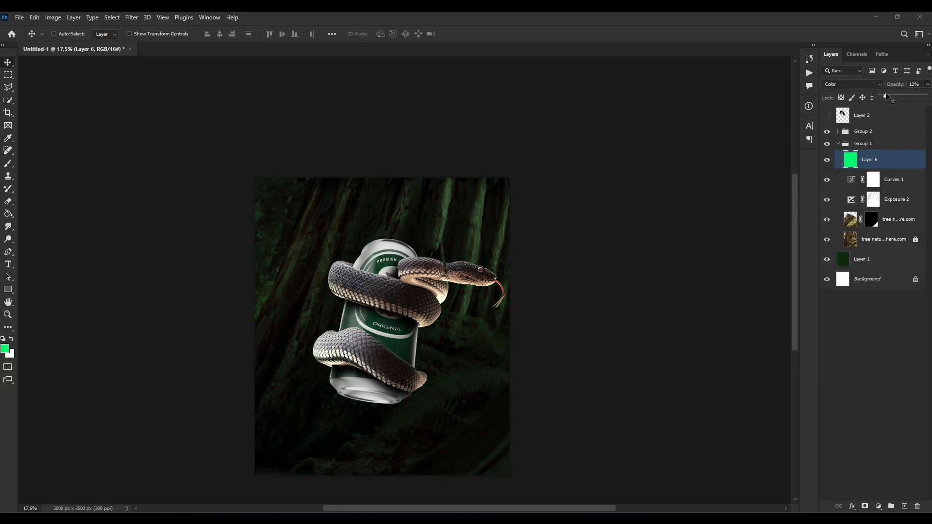
Raise the green Color layer to 100% opacity, hide it behind a black mask and paint green back over the forest.
{"action": "left_click_drag", "start_coordinate": [893, 98], "coordinate": [927, 96]}
{"action": "left_click", "coordinate": [864, 506]}
{"action": "key", "text": "ctrl+i"}
{"action": "key", "text": "b"}
{"action": "left_click_drag", "start_coordinate": [317, 262], "coordinate": [339, 262]}
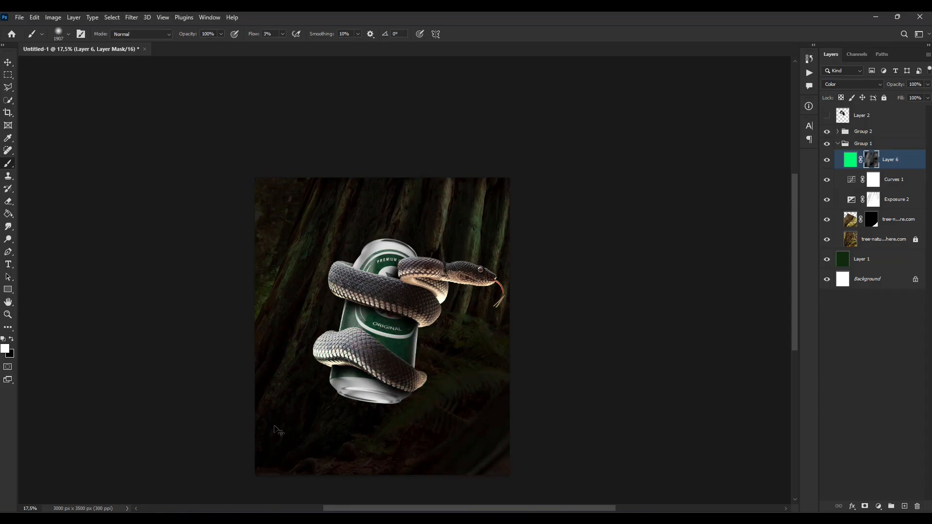
{"action": "scroll", "coordinate": [320, 456], "scroll_direction": "down", "scroll_amount": 2}
{"action": "key", "text": "5"}
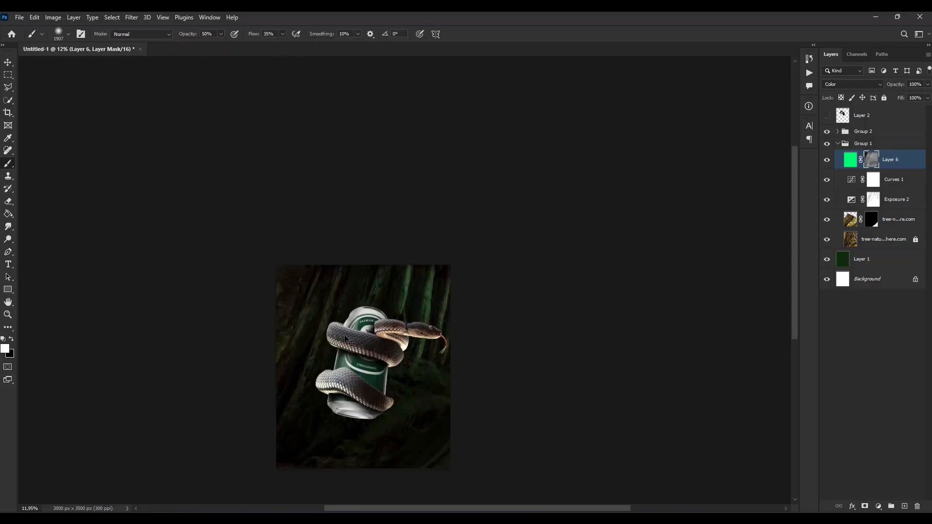
Reduce the green Color layer's opacity to 52%.
{"action": "left_click", "coordinate": [8, 63]}
{"action": "left_click", "coordinate": [850, 159]}
{"action": "left_click", "coordinate": [928, 84]}
{"action": "left_click_drag", "start_coordinate": [928, 97], "coordinate": [905, 96]}
{"action": "scroll", "coordinate": [295, 423], "scroll_direction": "up", "scroll_amount": 7}
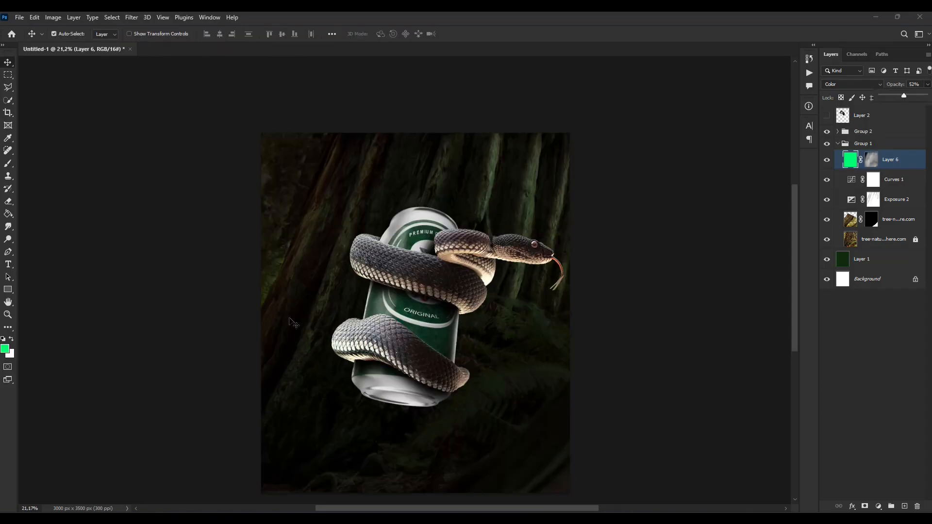
{"action": "left_click", "coordinate": [926, 85]}
Merge the green layer, the Curves and Exposure adjustments and both forest photos into a single layer.
{"action": "left_click", "coordinate": [898, 219], "text": "shift"}
{"action": "left_click", "coordinate": [884, 239], "text": "shift"}
{"action": "key", "text": "ctrl+e"}
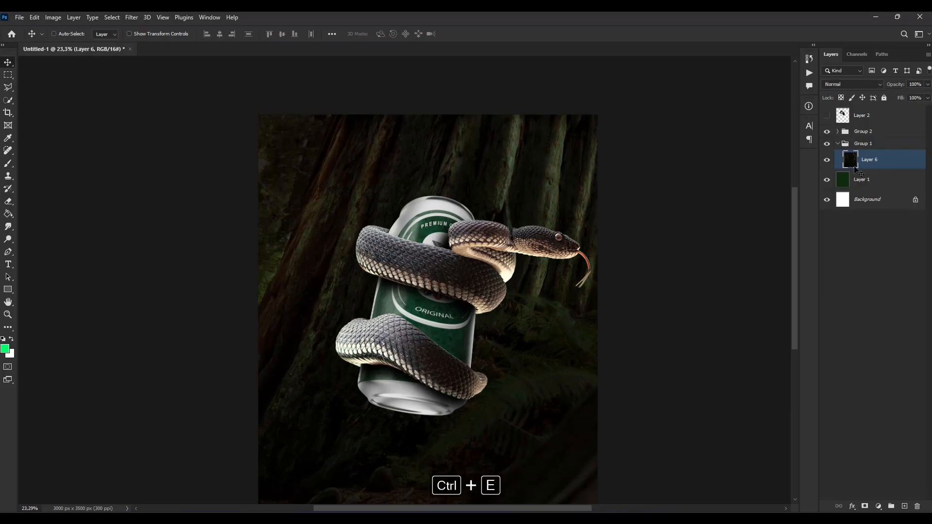
Apply the Camera Raw filter to the merged forest, raising contrast and clarity and shifting the white balance cooler.
{"action": "scroll", "coordinate": [536, 262], "scroll_direction": "down", "scroll_amount": 1}
{"action": "key", "text": "ctrl+shift+a"}
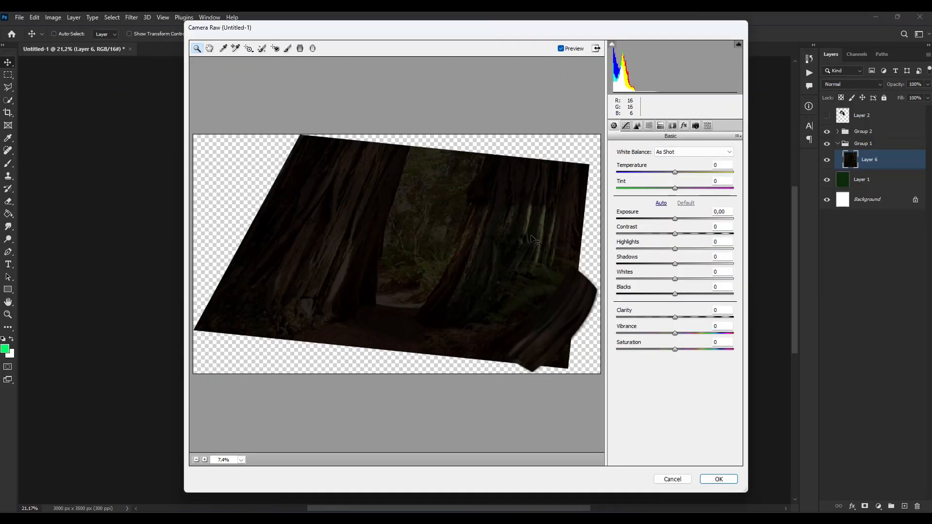
{"action": "left_click_drag", "start_coordinate": [675, 233], "coordinate": [682, 233]}
{"action": "left_click_drag", "start_coordinate": [675, 317], "coordinate": [711, 317]}
{"action": "mouse_move", "coordinate": [674, 188]}
{"action": "left_mouse_down"}
{"action": "mouse_move", "coordinate": [661, 188]}
{"action": "mouse_move", "coordinate": [667, 172]}
{"action": "left_mouse_up"}
Shift the aquas hue of the forest to -42 and fine-tune the greens in Camera Raw's HSL settings, accepting the filter.
{"action": "key", "text": "ctrl+alt+3"}
{"action": "key", "text": "ctrl+alt+4"}
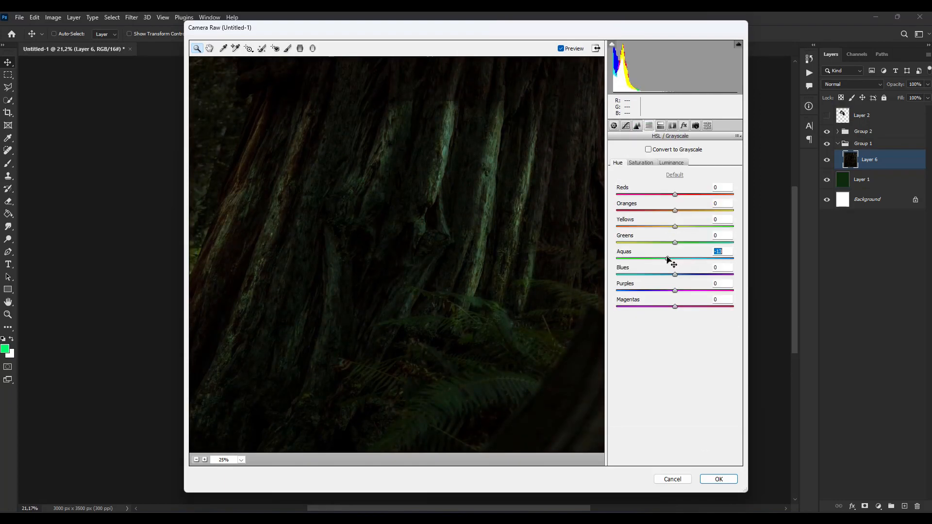
{"action": "left_click_drag", "start_coordinate": [675, 243], "coordinate": [677, 242]}
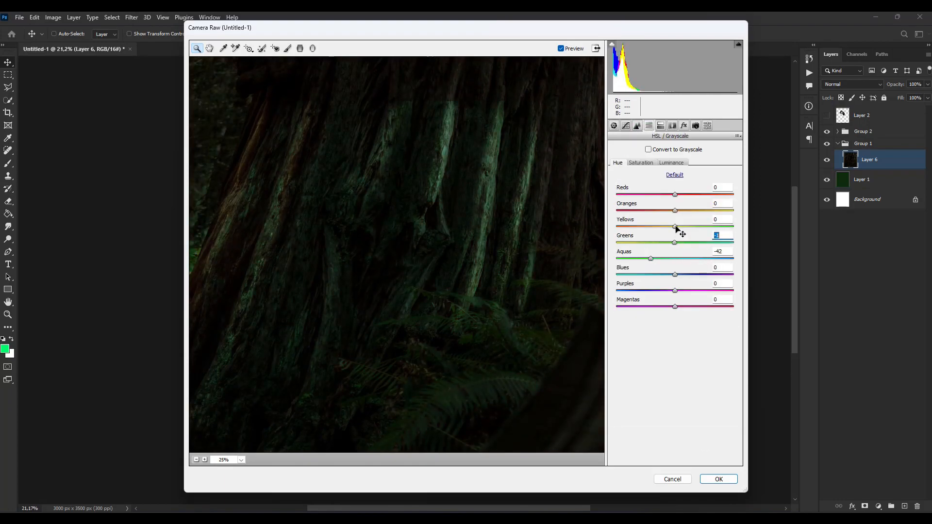
{"action": "key", "text": "Return"}
{"action": "scroll", "coordinate": [510, 345], "scroll_direction": "down", "scroll_amount": 1}
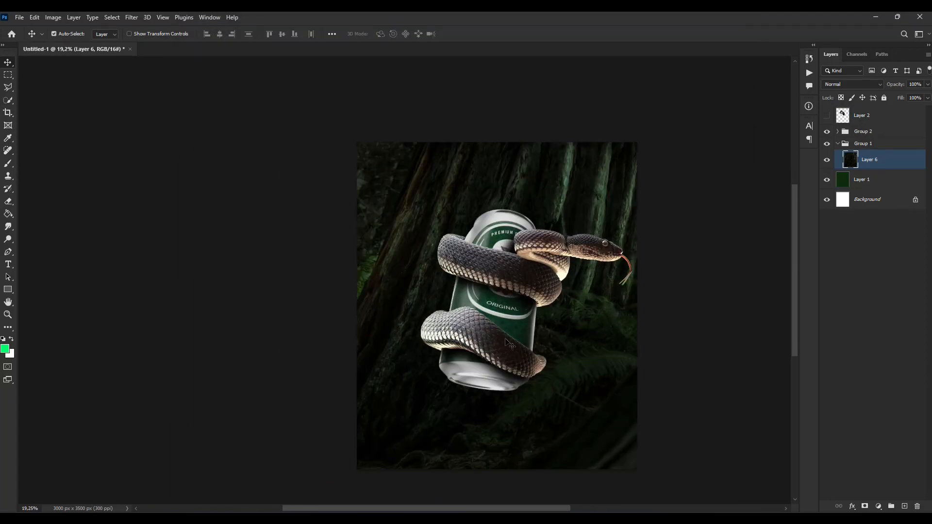
{"action": "scroll", "coordinate": [510, 345], "scroll_direction": "up", "scroll_amount": 2}
{"action": "scroll", "coordinate": [527, 367], "scroll_direction": "down", "scroll_amount": 2}
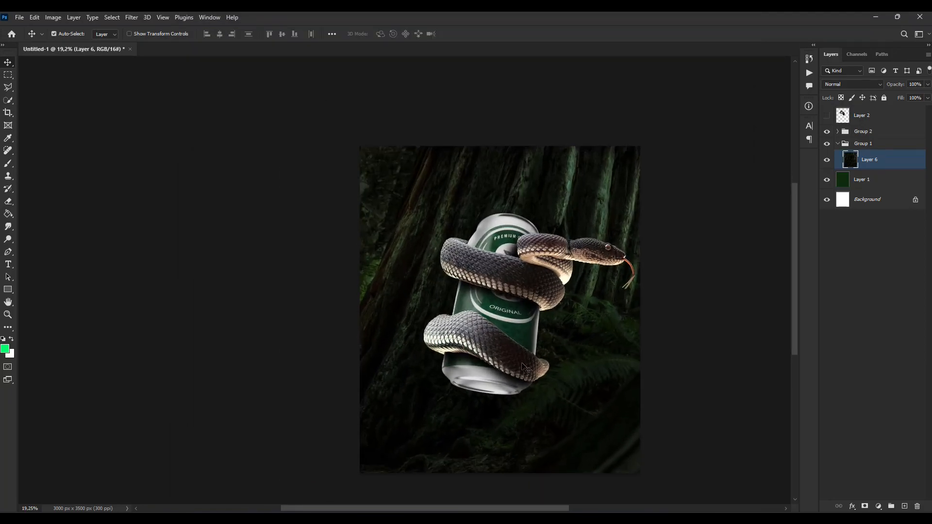
Fill a new layer at the top of the forest group with bright green and set its blending mode to Color Dodge.
{"action": "left_click", "coordinate": [905, 506]}
{"action": "left_click", "coordinate": [5, 348]}
{"action": "key", "text": "Escape"}
{"action": "left_click", "coordinate": [8, 214]}
{"action": "left_click", "coordinate": [544, 204]}
{"action": "left_click", "coordinate": [851, 84]}
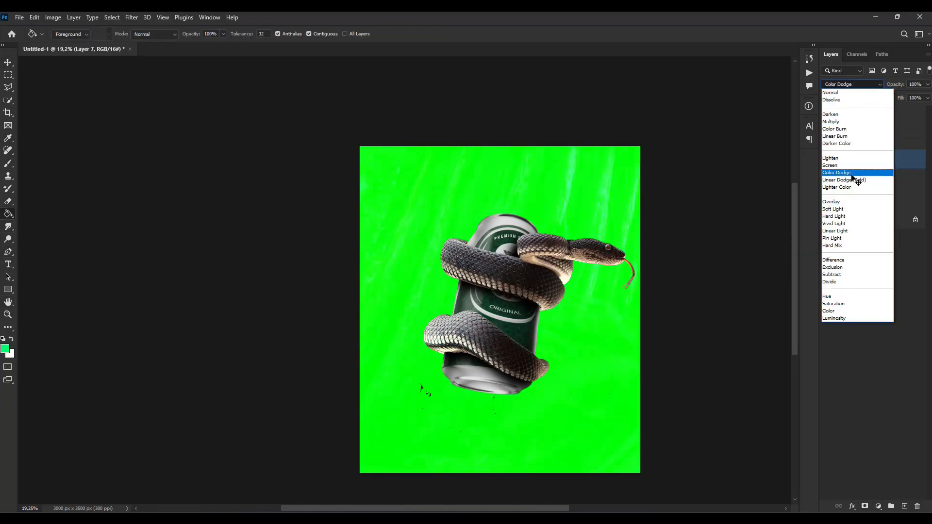
{"action": "left_click", "coordinate": [853, 174]}
Refill the Color Dodge layer with light green #c5ff91 and hide it behind a black mask.
{"action": "left_click", "coordinate": [5, 347]}
{"action": "left_click_drag", "start_coordinate": [675, 221], "coordinate": [674, 239]}
{"action": "left_click_drag", "start_coordinate": [605, 163], "coordinate": [597, 145]}
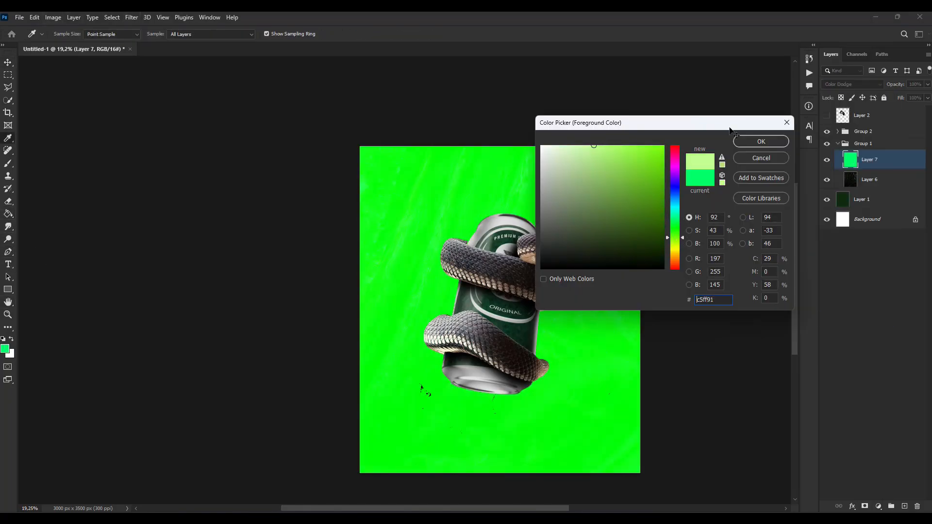
{"action": "left_click", "coordinate": [761, 141]}
{"action": "left_click", "coordinate": [379, 203]}
{"action": "left_click", "coordinate": [865, 507]}
{"action": "key", "text": "ctrl+i"}
{"action": "key", "text": "b"}
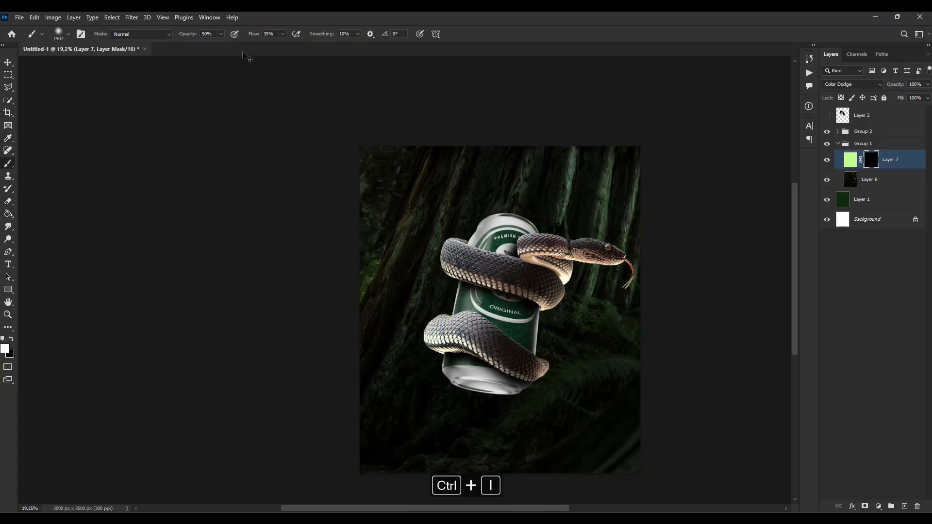
Paint white light streaks along the tree trunks on the Color Dodge mask with a soft brush at 100% opacity and 16% flow.
{"action": "left_click", "coordinate": [221, 34]}
{"action": "left_click_drag", "start_coordinate": [222, 46], "coordinate": [202, 46]}
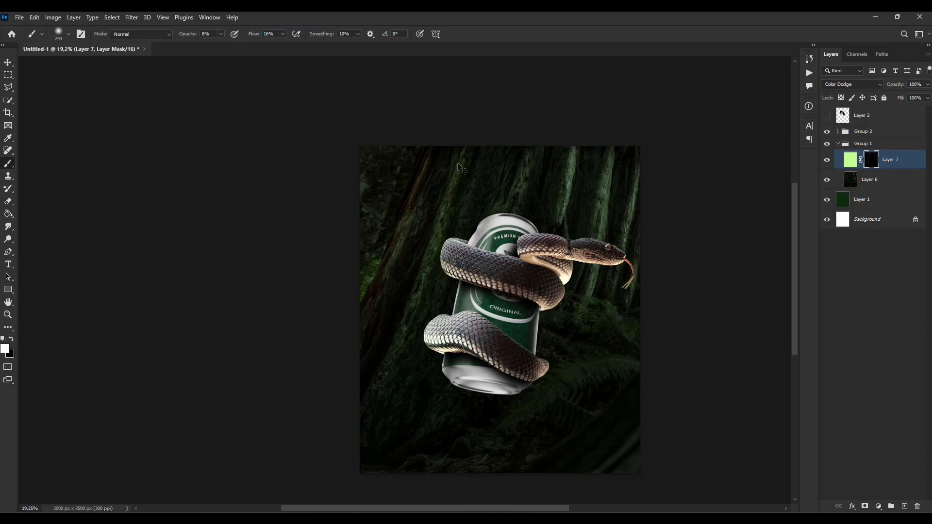
{"action": "scroll", "coordinate": [525, 349], "scroll_direction": "down", "scroll_amount": 5}
{"action": "scroll", "coordinate": [522, 353], "scroll_direction": "up", "scroll_amount": 10}
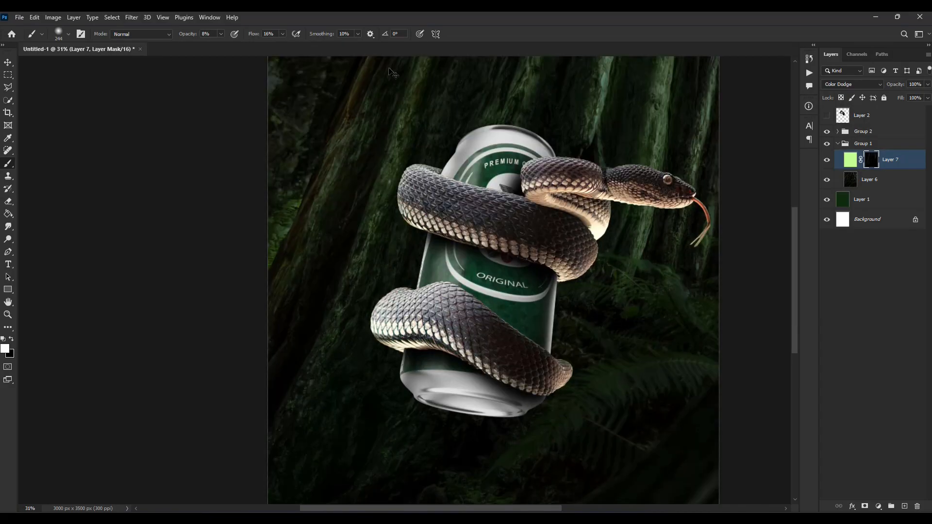
{"action": "left_click", "coordinate": [220, 34]}
{"action": "left_click_drag", "start_coordinate": [221, 45], "coordinate": [264, 46]}
{"action": "left_click", "coordinate": [360, 99]}
{"action": "key", "text": "ctrl+z"}
{"action": "scroll", "coordinate": [384, 214], "scroll_direction": "up", "scroll_amount": 3}
{"action": "left_click_drag", "start_coordinate": [434, 111], "coordinate": [270, 501]}
{"action": "scroll", "coordinate": [439, 270], "scroll_direction": "down", "scroll_amount": 4}
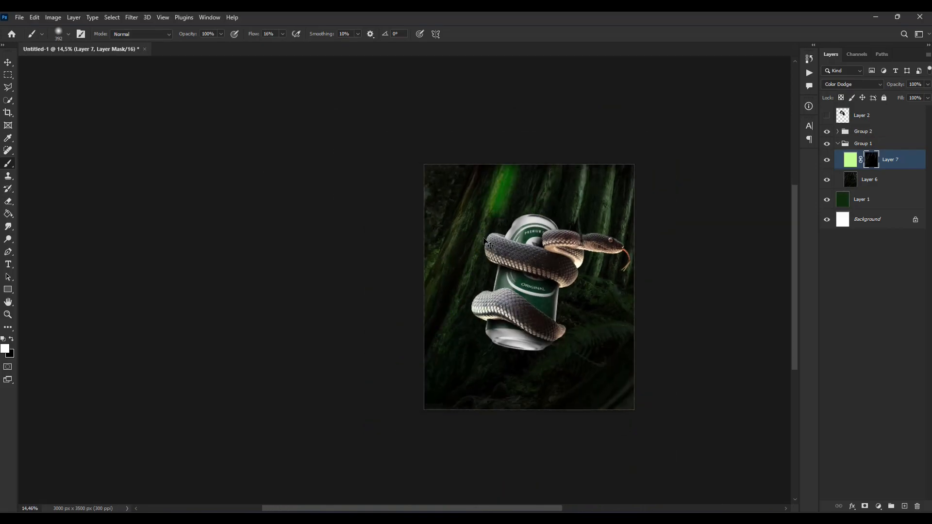
{"action": "left_click_drag", "start_coordinate": [544, 206], "coordinate": [463, 381]}
{"action": "left_click_drag", "start_coordinate": [585, 169], "coordinate": [524, 363]}
{"action": "left_click_drag", "start_coordinate": [620, 174], "coordinate": [580, 285]}
Soften the green streaks by painting black on the Color Dodge mask with a larger brush at 66% opacity.
{"action": "scroll", "coordinate": [564, 286], "scroll_direction": "up", "scroll_amount": 5}
{"action": "key", "text": "x"}
{"action": "left_click_drag", "start_coordinate": [345, 330], "coordinate": [335, 384]}
{"action": "key", "text": "6"}
{"action": "key", "text": "6"}
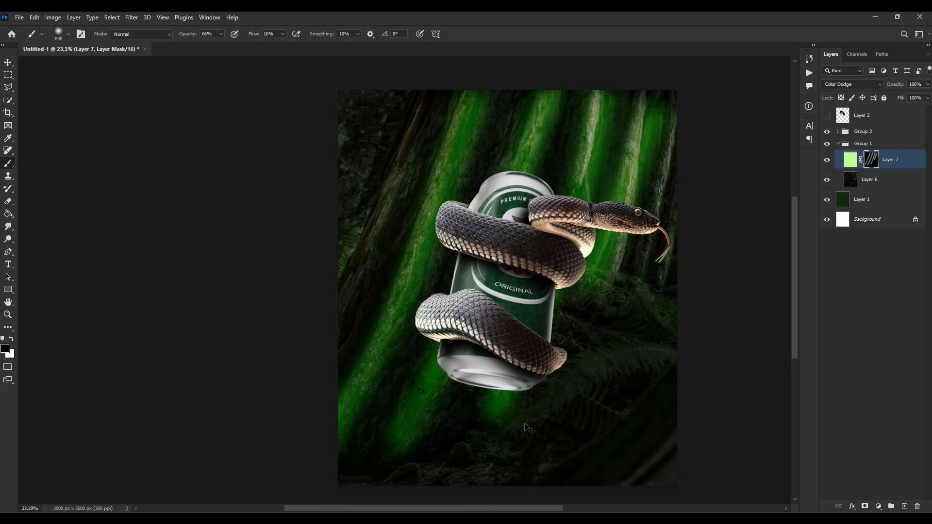
{"action": "mouse_move", "coordinate": [665, 119]}
{"action": "left_mouse_down"}
{"action": "mouse_move", "coordinate": [649, 199]}
{"action": "mouse_move", "coordinate": [608, 102]}
{"action": "mouse_move", "coordinate": [554, 362]}
{"action": "mouse_move", "coordinate": [586, 324]}
{"action": "mouse_move", "coordinate": [652, 130]}
{"action": "mouse_move", "coordinate": [535, 139]}
{"action": "mouse_move", "coordinate": [474, 101]}
{"action": "mouse_move", "coordinate": [418, 286]}
{"action": "left_mouse_up"}
{"action": "scroll", "coordinate": [399, 418], "scroll_direction": "up", "scroll_amount": 6}
{"action": "scroll", "coordinate": [399, 418], "scroll_direction": "down", "scroll_amount": 7}
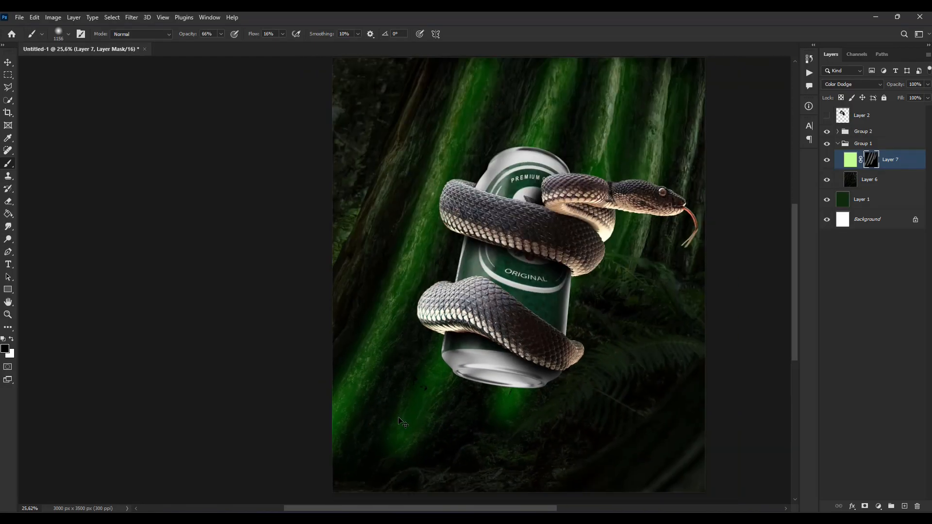
Fade the glow around the can further with black at 71% flow on the mask, comparing with the layer hidden.
{"action": "left_click", "coordinate": [282, 34]}
{"action": "left_click_drag", "start_coordinate": [283, 44], "coordinate": [309, 44]}
{"action": "mouse_move", "coordinate": [433, 236]}
{"action": "left_mouse_down"}
{"action": "mouse_move", "coordinate": [356, 444]}
{"action": "mouse_move", "coordinate": [469, 423]}
{"action": "mouse_move", "coordinate": [538, 365]}
{"action": "mouse_move", "coordinate": [340, 414]}
{"action": "mouse_move", "coordinate": [396, 357]}
{"action": "mouse_move", "coordinate": [504, 71]}
{"action": "mouse_move", "coordinate": [541, 179]}
{"action": "mouse_move", "coordinate": [563, 95]}
{"action": "mouse_move", "coordinate": [553, 104]}
{"action": "mouse_move", "coordinate": [608, 197]}
{"action": "mouse_move", "coordinate": [575, 379]}
{"action": "left_mouse_up"}
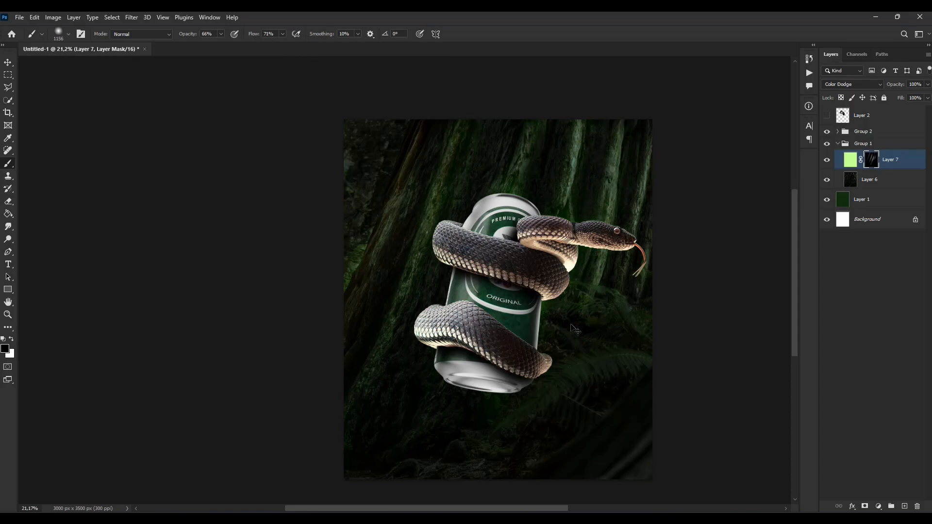
{"action": "left_click", "coordinate": [827, 159]}
{"action": "scroll", "coordinate": [490, 365], "scroll_direction": "down", "scroll_amount": 3}
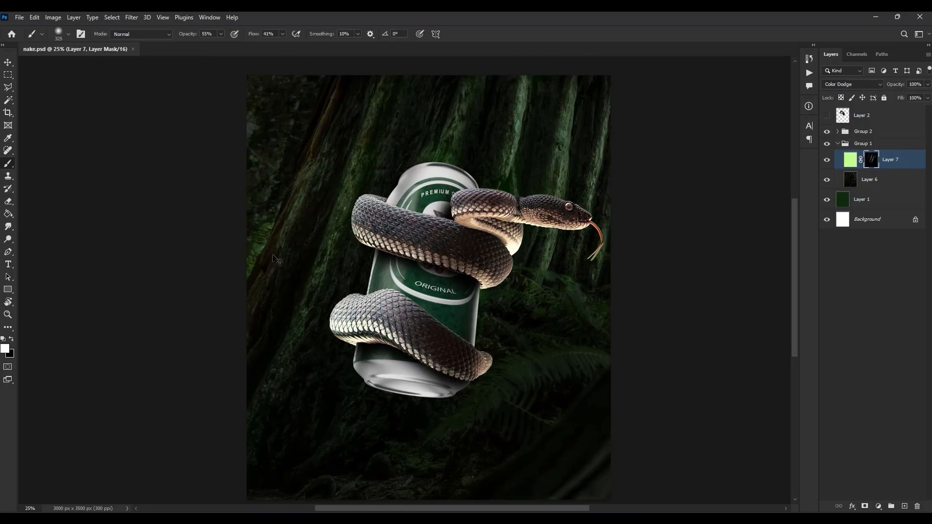
{"action": "left_click_drag", "start_coordinate": [383, 90], "coordinate": [356, 156]}
{"action": "key", "text": "ctrl+z"}
{"action": "right_click", "coordinate": [371, 112], "text": "alt"}
{"action": "left_click", "coordinate": [221, 34]}
{"action": "left_click_drag", "start_coordinate": [222, 45], "coordinate": [202, 46]}
{"action": "left_click_drag", "start_coordinate": [383, 80], "coordinate": [286, 342]}
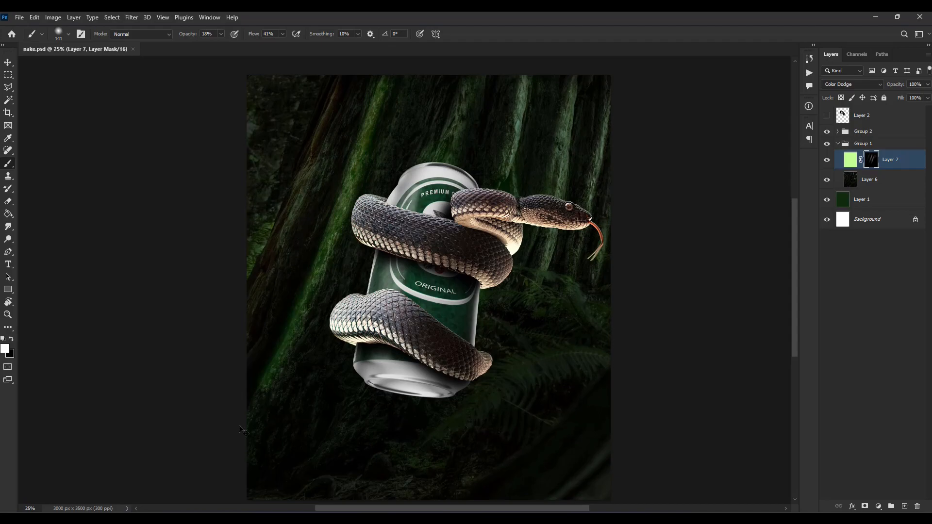
{"action": "key", "text": "ctrl+z"}
Paint subtle white highlights along the trunk beside the can on the Color Dodge mask at 6% brush opacity.
{"action": "left_click", "coordinate": [221, 34]}
{"action": "left_click_drag", "start_coordinate": [218, 46], "coordinate": [211, 46]}
{"action": "left_click", "coordinate": [68, 34]}
{"action": "left_click", "coordinate": [387, 86]}
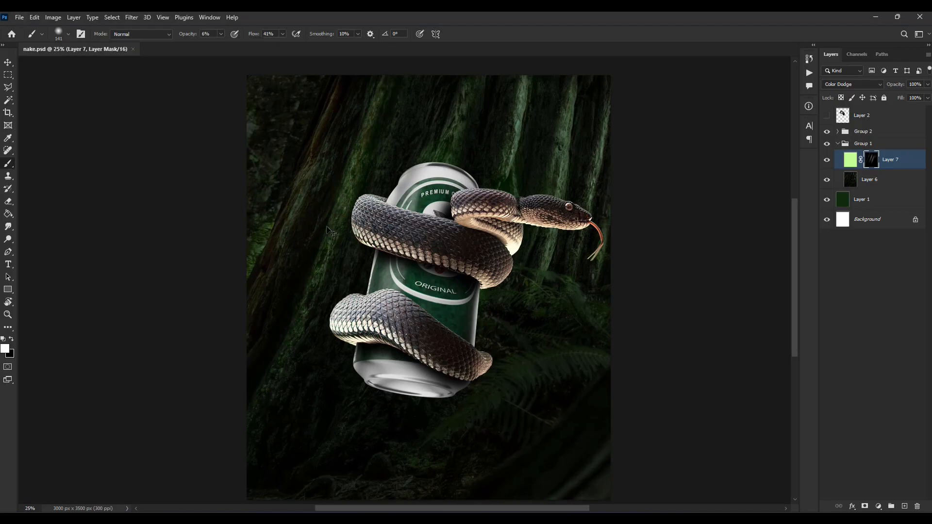
{"action": "scroll", "coordinate": [564, 236], "scroll_direction": "down", "scroll_amount": 3}
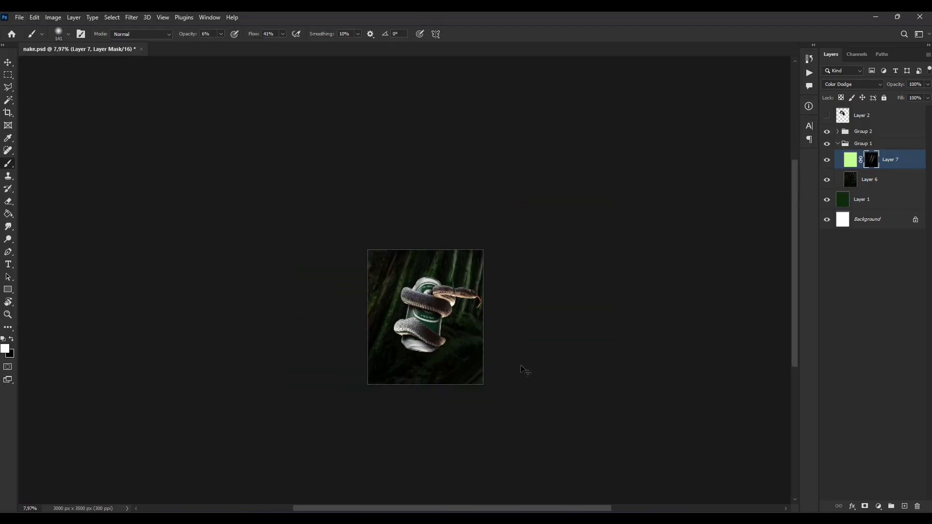
Set the light green Color Dodge layer's opacity to 60% and merge it into the forest layer.
{"action": "left_click", "coordinate": [849, 159]}
{"action": "key", "text": "x"}
{"action": "left_click", "coordinate": [927, 98]}
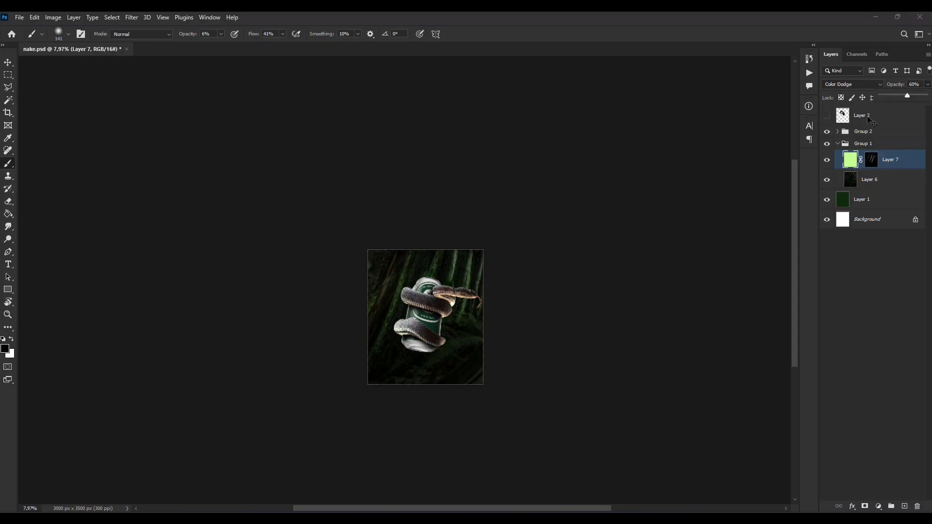
{"action": "scroll", "coordinate": [410, 298], "scroll_direction": "up", "scroll_amount": 3}
{"action": "key", "text": "ctrl+e"}
{"action": "scroll", "coordinate": [480, 247], "scroll_direction": "down", "scroll_amount": 2}
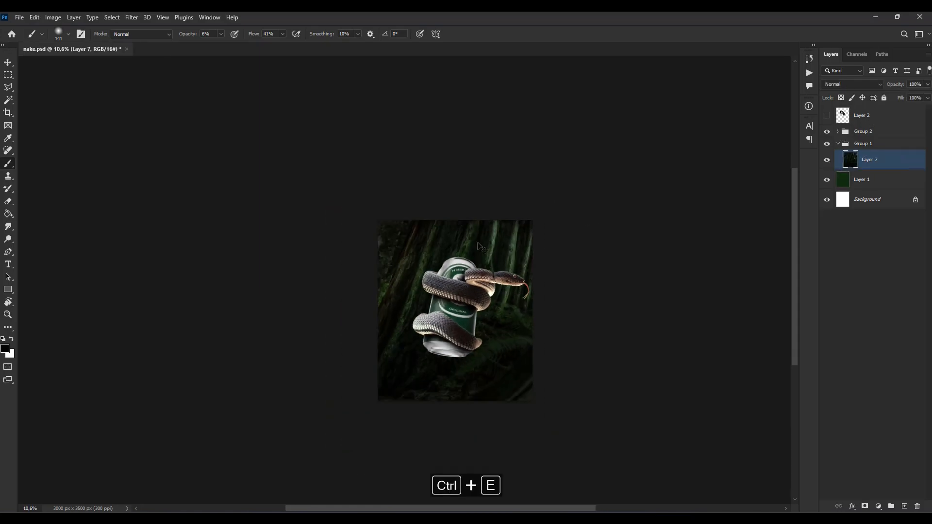
{"action": "scroll", "coordinate": [488, 288], "scroll_direction": "up", "scroll_amount": 6}
{"action": "left_click_drag", "start_coordinate": [489, 297], "coordinate": [490, 267]}
Collapse the forest group, expand the can and snake group and merge its two masked snake layers.
{"action": "left_click", "coordinate": [838, 144]}
{"action": "left_click", "coordinate": [838, 131]}
{"action": "scroll", "coordinate": [369, 405], "scroll_direction": "up", "scroll_amount": 5}
{"action": "scroll", "coordinate": [369, 408], "scroll_direction": "up", "scroll_amount": 2}
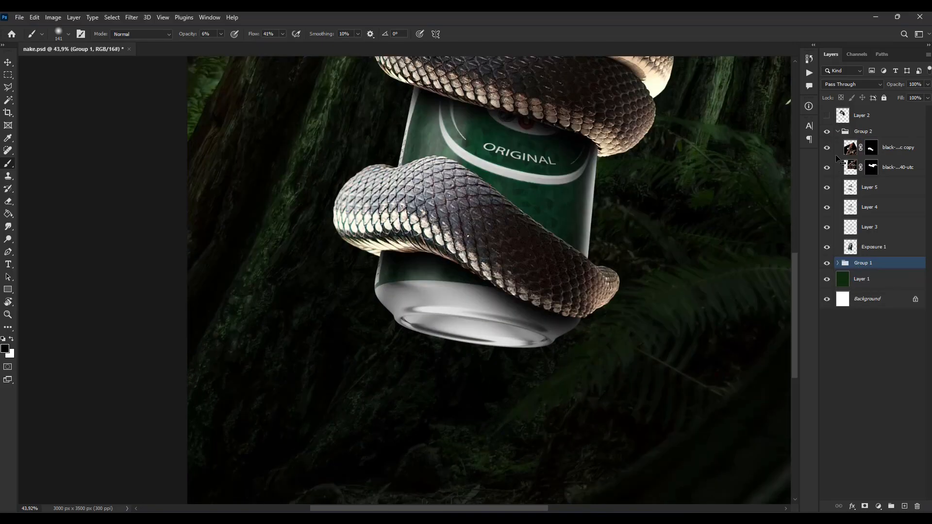
{"action": "left_click", "coordinate": [893, 147]}
{"action": "left_click", "coordinate": [893, 167], "text": "shift"}
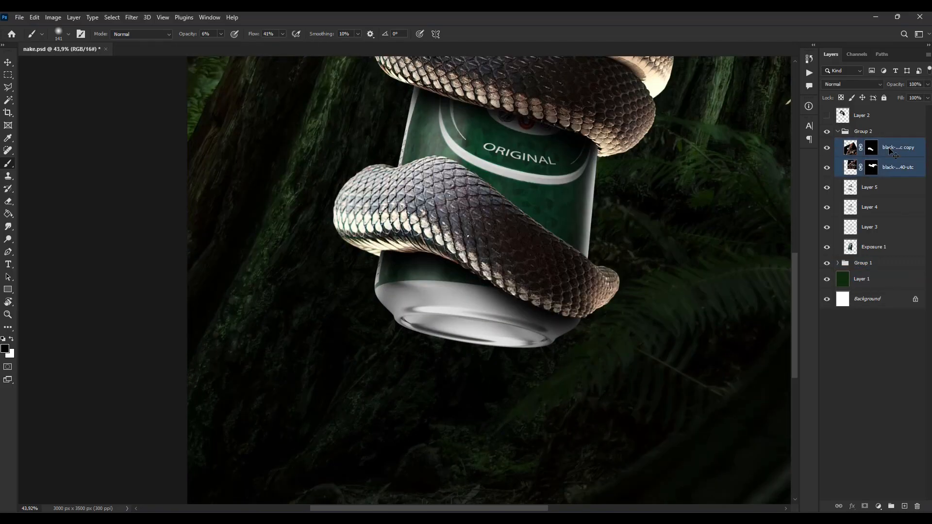
{"action": "key", "text": "ctrl+e"}
{"action": "scroll", "coordinate": [550, 334], "scroll_direction": "down", "scroll_amount": 3}
Apply a color adjustment to the merged snake layer, shifting its brown tones toward green.
{"action": "left_click", "coordinate": [53, 18]}
{"action": "mouse_move", "coordinate": [127, 45]}
{"action": "left_click", "coordinate": [167, 105]}
{"action": "left_click_drag", "start_coordinate": [686, 151], "coordinate": [691, 318]}
{"action": "mouse_move", "coordinate": [690, 369]}
{"action": "left_mouse_down"}
{"action": "mouse_move", "coordinate": [698, 367]}
{"action": "mouse_move", "coordinate": [685, 359]}
{"action": "left_mouse_up"}
{"action": "left_click", "coordinate": [793, 336]}
Add an Exposure adjustment clipped to the snake layer and darken the snake with it.
{"action": "left_click", "coordinate": [865, 507]}
{"action": "key", "text": "ctrl+z"}
{"action": "left_click", "coordinate": [852, 506]}
{"action": "left_click", "coordinate": [878, 506]}
{"action": "left_click", "coordinate": [883, 388]}
{"action": "left_click_drag", "start_coordinate": [710, 310], "coordinate": [689, 316]}
{"action": "left_click", "coordinate": [779, 248]}
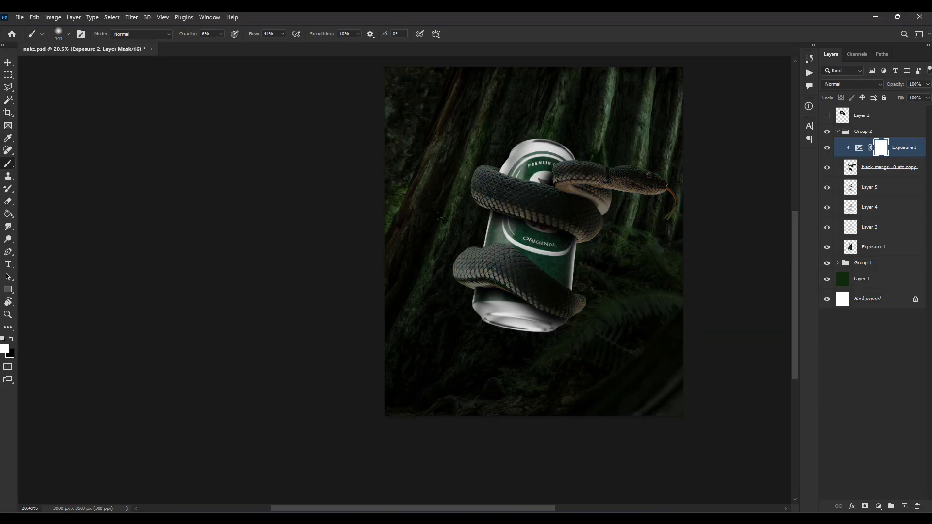
Paint black along the lit tops of the snake's coils and head on the Exposure mask with a 50% opacity brush.
{"action": "scroll", "coordinate": [561, 195], "scroll_direction": "up", "scroll_amount": 6}
{"action": "left_click", "coordinate": [221, 34]}
{"action": "left_click_drag", "start_coordinate": [221, 47], "coordinate": [241, 47]}
{"action": "key", "text": "x"}
{"action": "mouse_move", "coordinate": [391, 158]}
{"action": "left_mouse_down"}
{"action": "mouse_move", "coordinate": [486, 166]}
{"action": "mouse_move", "coordinate": [626, 243]}
{"action": "left_mouse_up"}
{"action": "mouse_move", "coordinate": [553, 141]}
{"action": "left_mouse_down"}
{"action": "mouse_move", "coordinate": [712, 155]}
{"action": "mouse_move", "coordinate": [745, 170]}
{"action": "left_mouse_up"}
{"action": "mouse_move", "coordinate": [364, 301]}
{"action": "left_mouse_down"}
{"action": "mouse_move", "coordinate": [471, 282]}
{"action": "mouse_move", "coordinate": [599, 376]}
{"action": "left_mouse_up"}
{"action": "left_click_drag", "start_coordinate": [413, 148], "coordinate": [629, 228]}
{"action": "mouse_move", "coordinate": [554, 139]}
{"action": "left_mouse_down"}
{"action": "mouse_move", "coordinate": [659, 136]}
{"action": "mouse_move", "coordinate": [716, 154]}
{"action": "left_mouse_up"}
{"action": "scroll", "coordinate": [602, 228], "scroll_direction": "down", "scroll_amount": 4}
{"action": "scroll", "coordinate": [601, 228], "scroll_direction": "down", "scroll_amount": 5}
Fine-tune the snake's Exposure adjustment and paint more black on its mask along the coils' undersides and neck.
{"action": "double_click", "coordinate": [860, 148]}
{"action": "mouse_move", "coordinate": [685, 314]}
{"action": "left_mouse_down"}
{"action": "mouse_move", "coordinate": [676, 313]}
{"action": "mouse_move", "coordinate": [686, 313]}
{"action": "left_mouse_up"}
{"action": "left_click", "coordinate": [881, 148]}
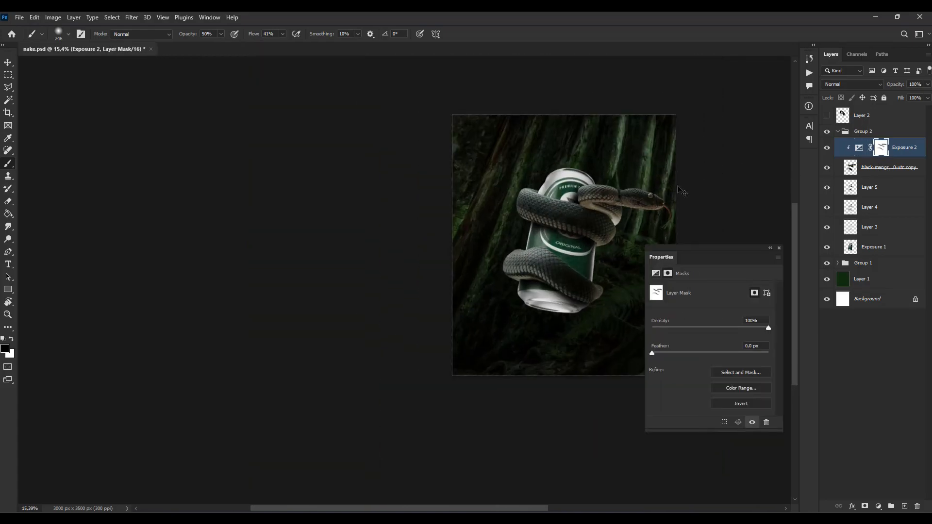
{"action": "scroll", "coordinate": [665, 194], "scroll_direction": "up", "scroll_amount": 8}
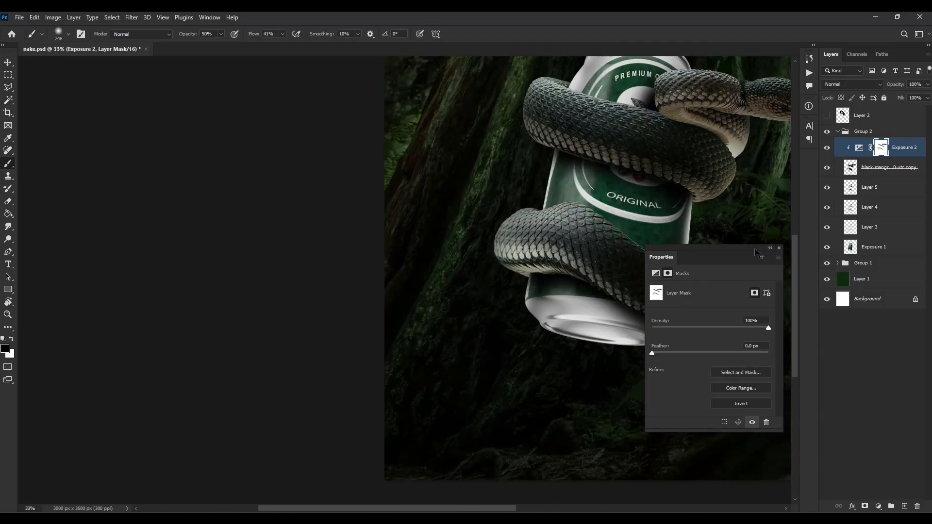
{"action": "left_click", "coordinate": [779, 248]}
{"action": "left_click_drag", "start_coordinate": [529, 258], "coordinate": [602, 287]}
{"action": "left_click_drag", "start_coordinate": [542, 127], "coordinate": [699, 192]}
{"action": "mouse_move", "coordinate": [677, 113]}
{"action": "left_mouse_down"}
{"action": "mouse_move", "coordinate": [718, 116]}
{"action": "mouse_move", "coordinate": [735, 145]}
{"action": "mouse_move", "coordinate": [642, 150]}
{"action": "left_mouse_up"}
{"action": "scroll", "coordinate": [720, 165], "scroll_direction": "down", "scroll_amount": 4}
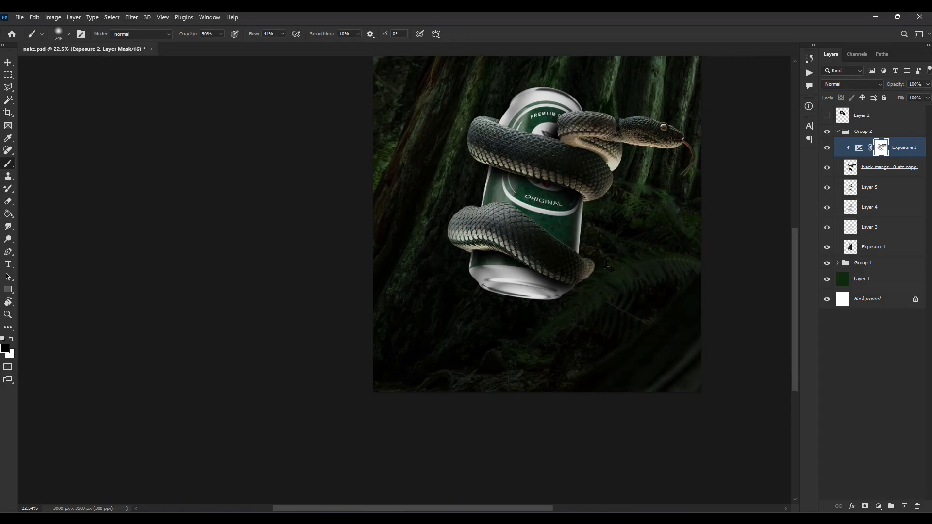
Lower the snake's Exposure adjustment to 59% opacity, comparing the snake with and without it.
{"action": "left_click", "coordinate": [826, 148]}
{"action": "scroll", "coordinate": [587, 226], "scroll_direction": "down", "scroll_amount": 5}
{"action": "left_click", "coordinate": [826, 147]}
{"action": "left_click", "coordinate": [929, 85]}
{"action": "left_click_drag", "start_coordinate": [928, 94], "coordinate": [906, 96]}
{"action": "left_click", "coordinate": [827, 148]}
{"action": "left_click", "coordinate": [826, 148]}
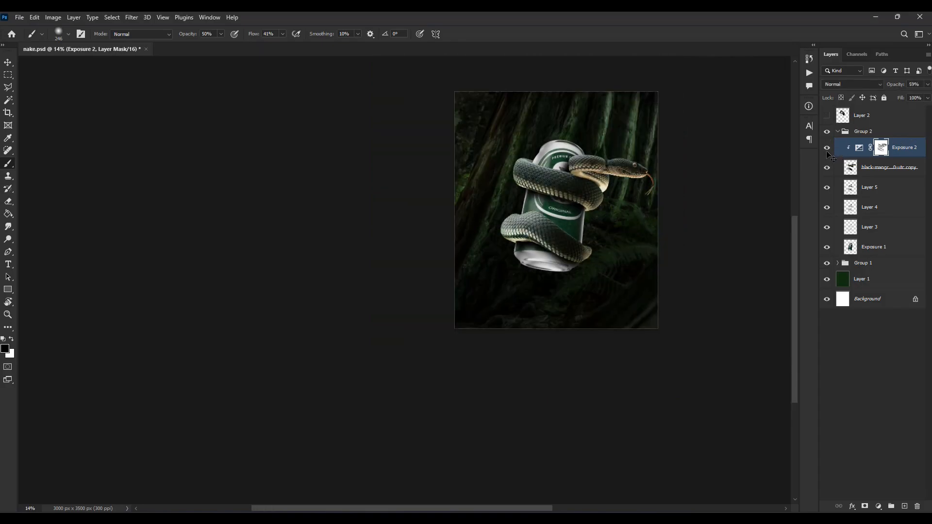
Add a Curves adjustment clipped to the snake layer and pull its curve down to deepen the snake's contrast.
{"action": "left_click", "coordinate": [878, 507]}
{"action": "left_click", "coordinate": [870, 381]}
{"action": "mouse_move", "coordinate": [726, 354]}
{"action": "left_mouse_down"}
{"action": "mouse_move", "coordinate": [727, 369]}
{"action": "mouse_move", "coordinate": [743, 344]}
{"action": "mouse_move", "coordinate": [730, 361]}
{"action": "left_mouse_up"}
{"action": "left_click", "coordinate": [827, 148]}
{"action": "left_click", "coordinate": [827, 147]}
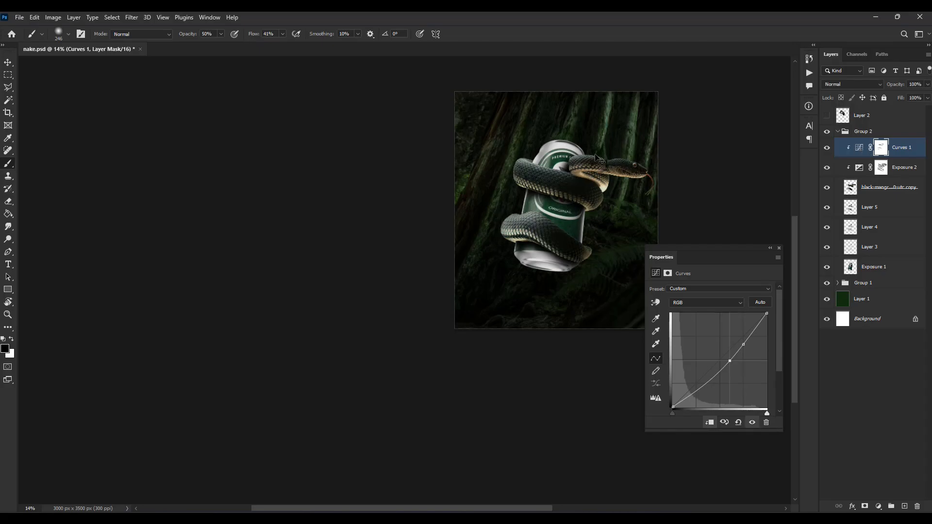
{"action": "scroll", "coordinate": [617, 158], "scroll_direction": "up", "scroll_amount": 1}
Compare the snake with its Exposure adjustment hidden and shown.
{"action": "left_click", "coordinate": [836, 166], "text": "shift"}
{"action": "key", "text": "ctrl+g"}
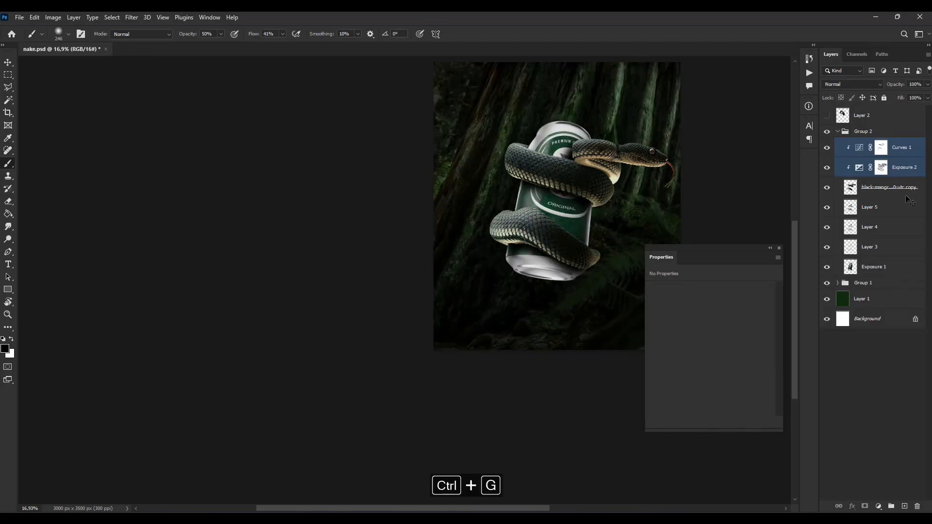
{"action": "left_click", "coordinate": [827, 168]}
{"action": "left_click", "coordinate": [826, 168]}
{"action": "left_click", "coordinate": [826, 168]}
{"action": "left_click", "coordinate": [827, 168]}
Set the snake's Exposure adjustment to 47% opacity after comparing it hidden and shown.
{"action": "left_click", "coordinate": [881, 167]}
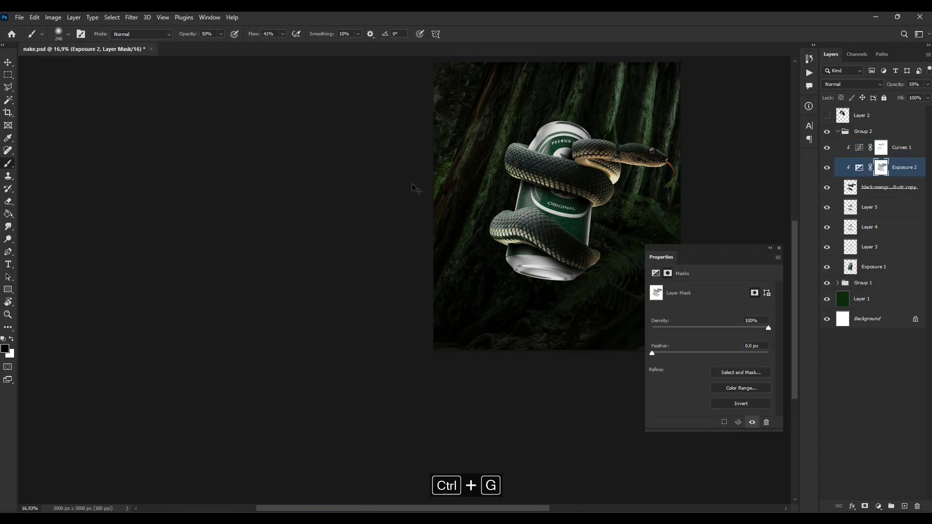
{"action": "left_click", "coordinate": [826, 168]}
{"action": "left_click", "coordinate": [827, 168]}
{"action": "left_click", "coordinate": [860, 168]}
{"action": "left_click", "coordinate": [928, 85]}
{"action": "left_click_drag", "start_coordinate": [907, 96], "coordinate": [911, 98]}
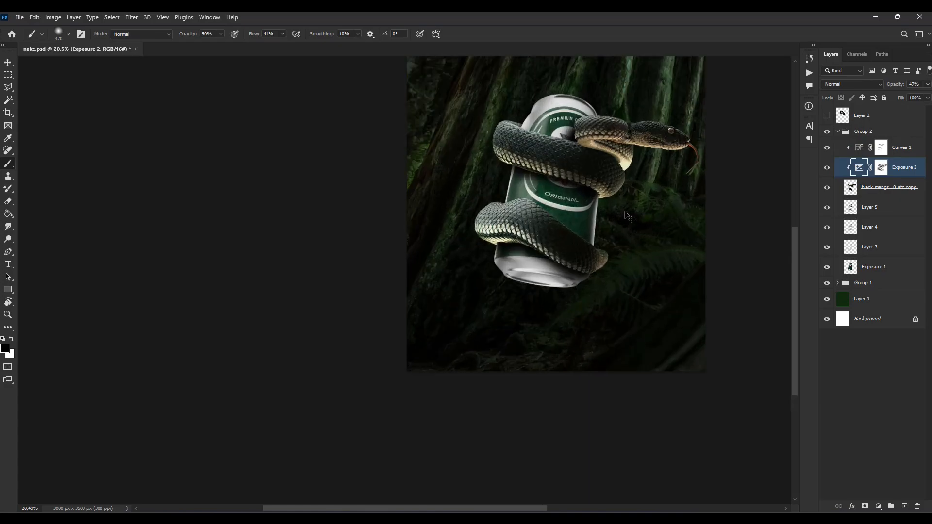
Check the snake layer's visibility and merge it with its clipped Exposure and Curves adjustments into one layer.
{"action": "left_click", "coordinate": [827, 188]}
{"action": "left_click", "coordinate": [827, 188]}
{"action": "left_click", "coordinate": [891, 187], "text": "ctrl"}
{"action": "left_click", "coordinate": [901, 147], "text": "ctrl"}
{"action": "key", "text": "ctrl+e"}
Add a Color Balance adjustment clipped to the snake with midtones at -9 cyan-red, +13 magenta-green and +10 yellow-blue.
{"action": "scroll", "coordinate": [607, 255], "scroll_direction": "down", "scroll_amount": 10}
{"action": "scroll", "coordinate": [609, 260], "scroll_direction": "up", "scroll_amount": 5}
{"action": "left_click", "coordinate": [878, 506]}
{"action": "left_click", "coordinate": [873, 416]}
{"action": "left_click_drag", "start_coordinate": [697, 340], "coordinate": [702, 342]}
{"action": "left_click_drag", "start_coordinate": [698, 326], "coordinate": [706, 328]}
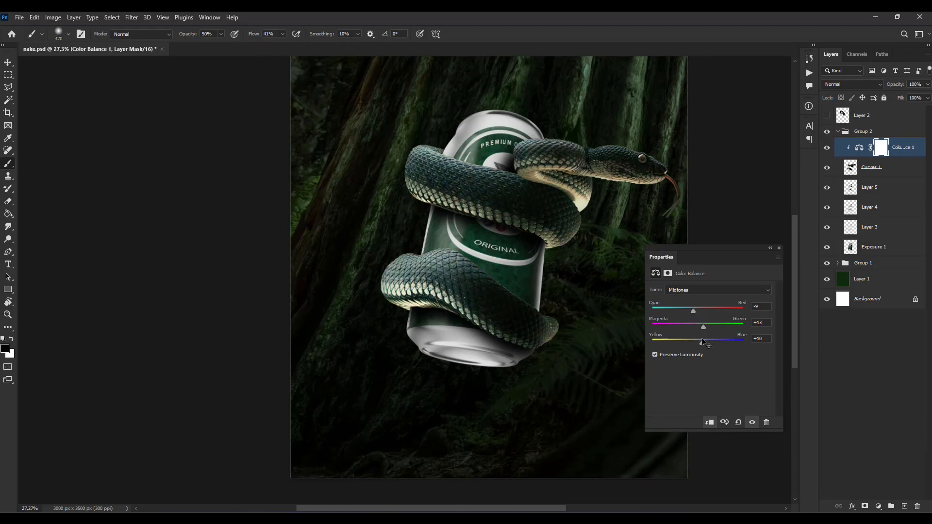
Add a clipped Curves adjustment with a gentle S-curve to the snake and paint its mask with an 83% opacity brush.
{"action": "left_click", "coordinate": [878, 506]}
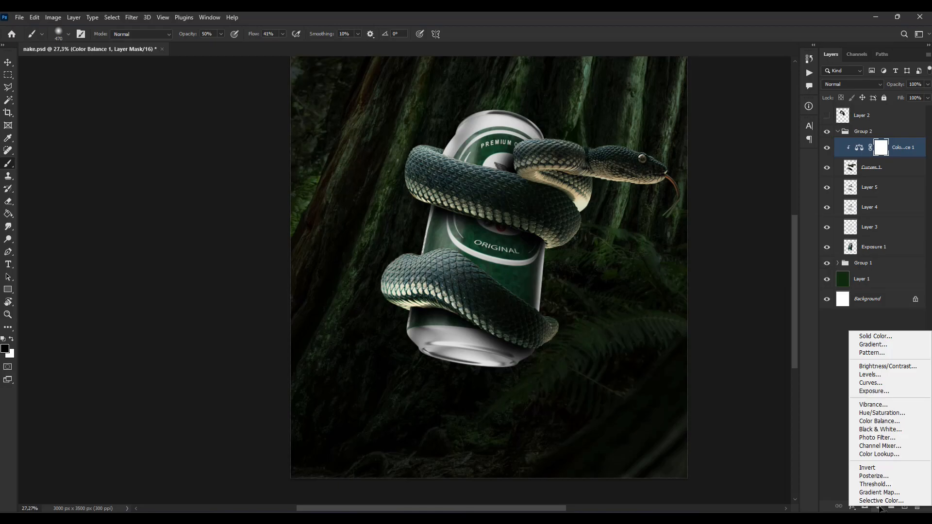
{"action": "left_click", "coordinate": [870, 382]}
{"action": "left_click_drag", "start_coordinate": [720, 357], "coordinate": [734, 342]}
{"action": "left_click_drag", "start_coordinate": [704, 377], "coordinate": [705, 379]}
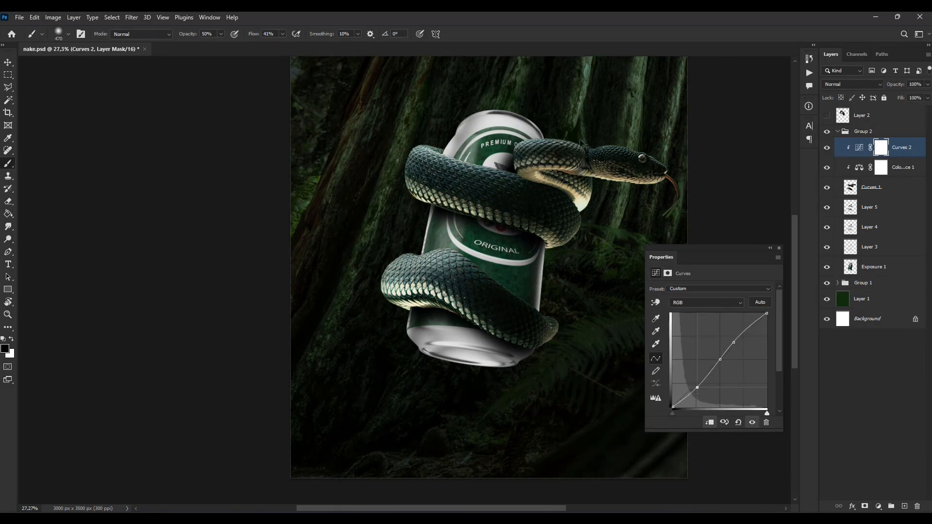
{"action": "key", "text": "8"}
{"action": "key", "text": "3"}
{"action": "scroll", "coordinate": [632, 273], "scroll_direction": "down", "scroll_amount": 12}
{"action": "scroll", "coordinate": [633, 272], "scroll_direction": "up", "scroll_amount": 6}
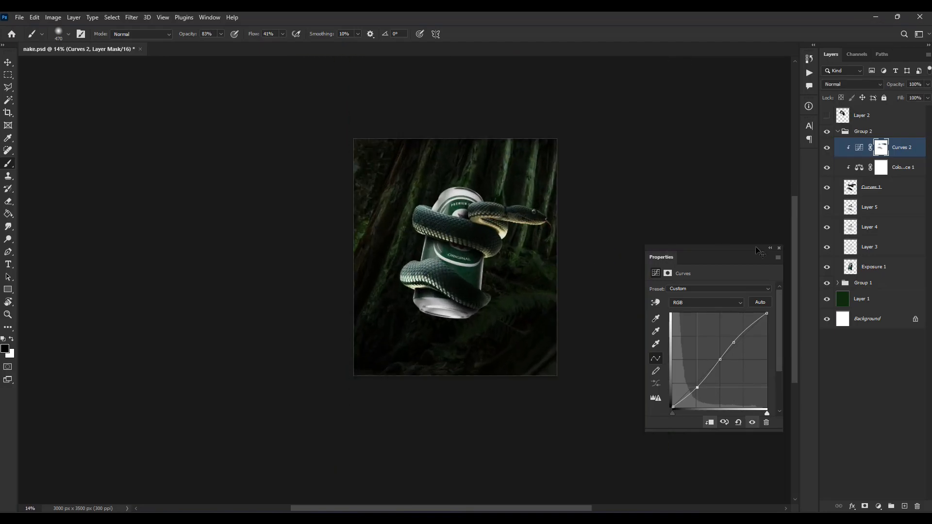
Merge the snake layer with its Color Balance and Curves adjustments.
{"action": "left_click", "coordinate": [780, 248]}
{"action": "left_click", "coordinate": [904, 168], "text": "ctrl"}
{"action": "left_click", "coordinate": [900, 188], "text": "ctrl"}
{"action": "key", "text": "ctrl+e"}
Load the can's outline as a selection and paint black shading over its metal base on a new layer above the can.
{"action": "scroll", "coordinate": [469, 281], "scroll_direction": "up", "scroll_amount": 5}
{"action": "left_click", "coordinate": [872, 231]}
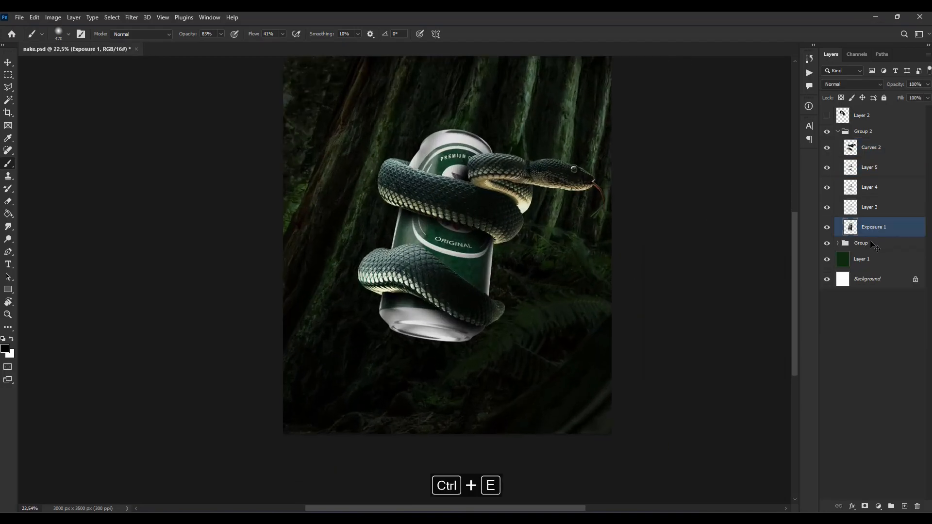
{"action": "left_click", "coordinate": [870, 243]}
{"action": "key", "text": "ctrl+shift+alt+n"}
{"action": "left_click", "coordinate": [852, 231], "text": "ctrl"}
{"action": "key", "text": "ctrl+]"}
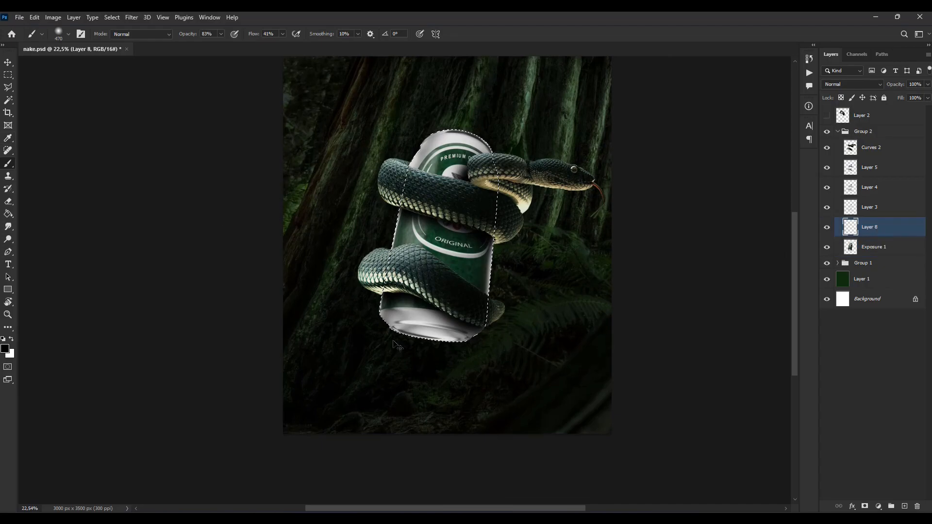
{"action": "left_click_drag", "start_coordinate": [441, 348], "coordinate": [476, 346]}
Paint more black shading across the can's metal base and set the shading layer's opacity to 55%.
{"action": "key", "text": "v"}
{"action": "left_click", "coordinate": [928, 84]}
{"action": "mouse_move", "coordinate": [927, 95]}
{"action": "left_mouse_down"}
{"action": "mouse_move", "coordinate": [908, 95]}
{"action": "mouse_move", "coordinate": [916, 95]}
{"action": "left_mouse_up"}
{"action": "left_click", "coordinate": [9, 164]}
{"action": "scroll", "coordinate": [401, 336], "scroll_direction": "up", "scroll_amount": 11}
{"action": "left_click_drag", "start_coordinate": [451, 331], "coordinate": [549, 340]}
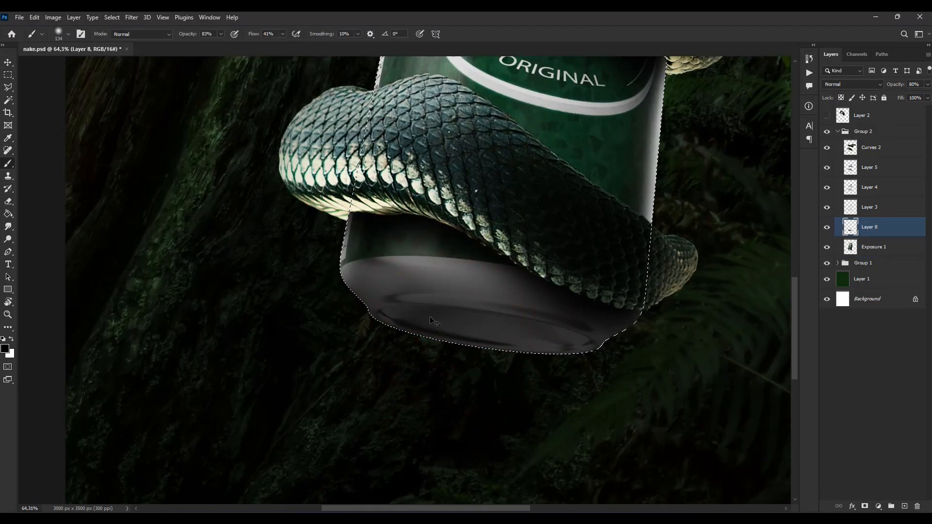
{"action": "left_click", "coordinate": [928, 84]}
{"action": "left_click_drag", "start_coordinate": [916, 95], "coordinate": [905, 96]}
{"action": "scroll", "coordinate": [524, 346], "scroll_direction": "down", "scroll_amount": 14}
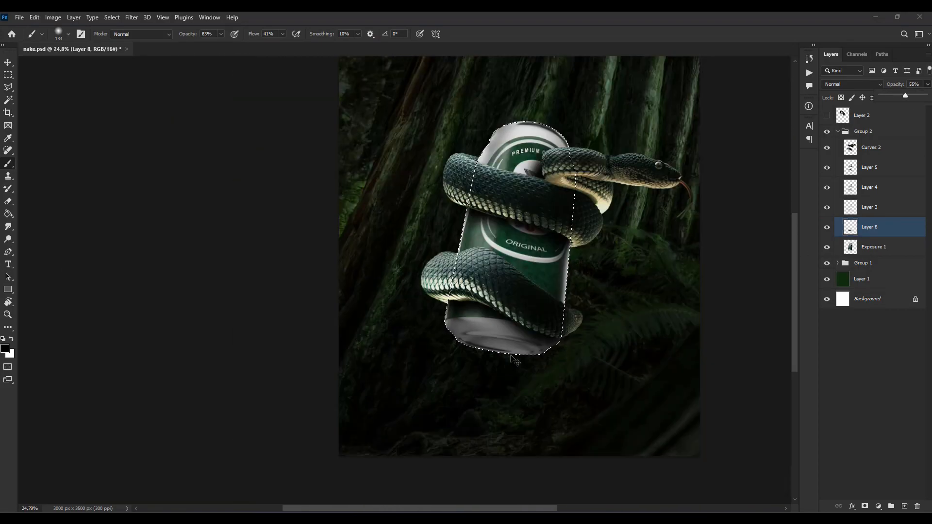
Deselect, merge the base shading into the can layer, and raise the can's Clarity to about +75 with the Camera Raw Filter.
{"action": "key", "text": "ctrl+d"}
{"action": "key", "text": "ctrl+e"}
{"action": "left_click", "coordinate": [131, 17]}
{"action": "left_click", "coordinate": [173, 90]}
{"action": "left_click_drag", "start_coordinate": [675, 317], "coordinate": [720, 318]}
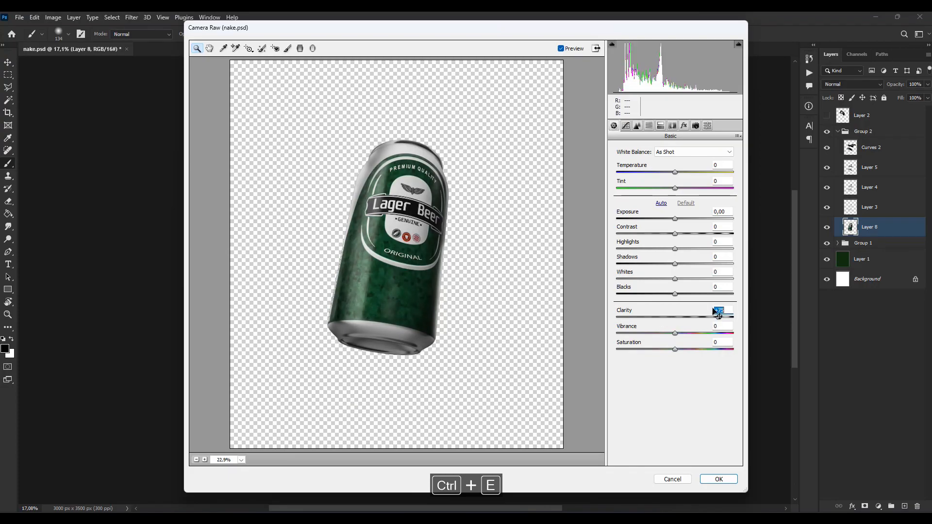
{"action": "left_click", "coordinate": [719, 480]}
Clear the green Layer 1 from beneath Group 1 and select the forest layer inside the group.
{"action": "scroll", "coordinate": [553, 349], "scroll_direction": "down", "scroll_amount": 6}
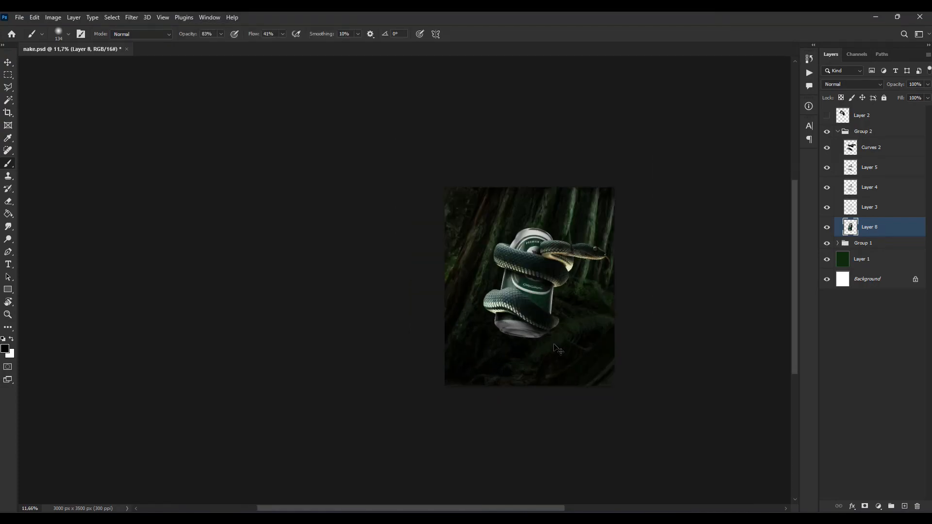
{"action": "scroll", "coordinate": [553, 345], "scroll_direction": "up", "scroll_amount": 8}
{"action": "left_click_drag", "start_coordinate": [859, 261], "coordinate": [863, 247]}
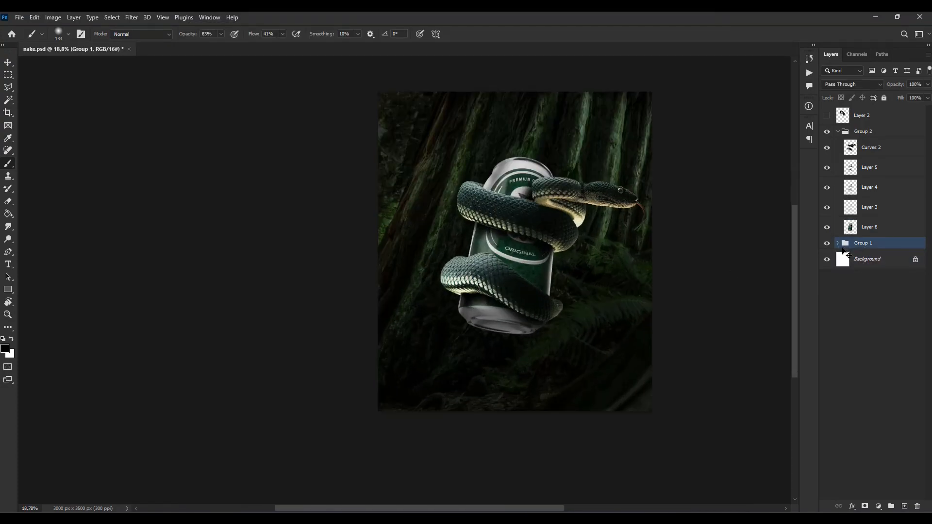
{"action": "left_click", "coordinate": [838, 244]}
{"action": "left_click", "coordinate": [864, 258]}
{"action": "scroll", "coordinate": [609, 294], "scroll_direction": "down", "scroll_amount": 5}
{"action": "scroll", "coordinate": [611, 295], "scroll_direction": "up", "scroll_amount": 6}
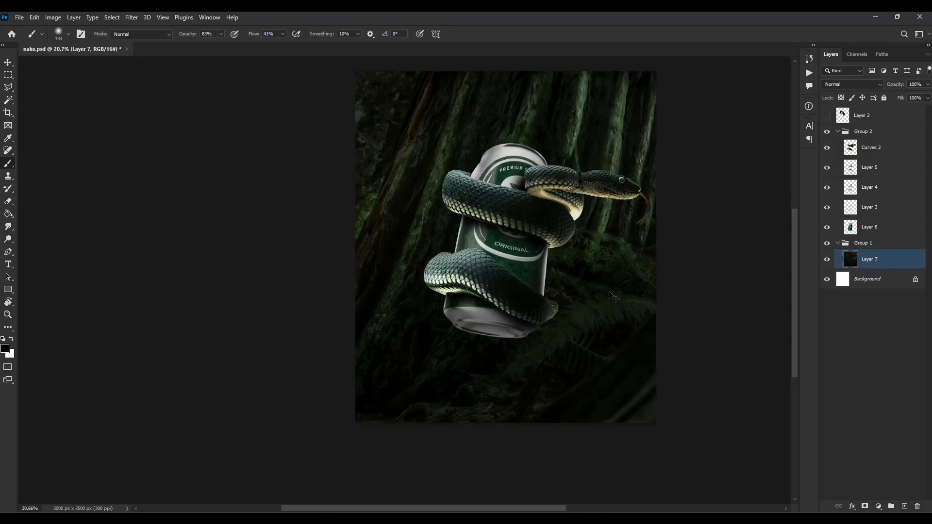
Blur the forest background layer with a Gaussian Blur of 15.3 pixels.
{"action": "scroll", "coordinate": [581, 310], "scroll_direction": "up", "scroll_amount": 1}
{"action": "left_click", "coordinate": [132, 17]}
{"action": "mouse_move", "coordinate": [145, 143]}
{"action": "left_click", "coordinate": [272, 181]}
{"action": "left_click_drag", "start_coordinate": [747, 278], "coordinate": [727, 277]}
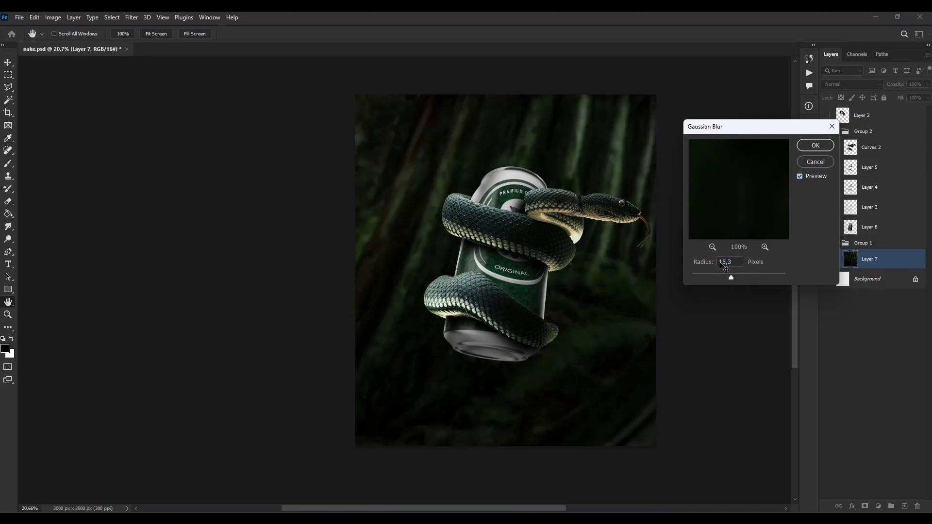
{"action": "key", "text": "Return"}
Add a layer mask to the snake layer and start masking the fringe below its tail with a 100% flow brush.
{"action": "key", "text": "b"}
{"action": "left_click", "coordinate": [856, 153]}
{"action": "left_click", "coordinate": [865, 506]}
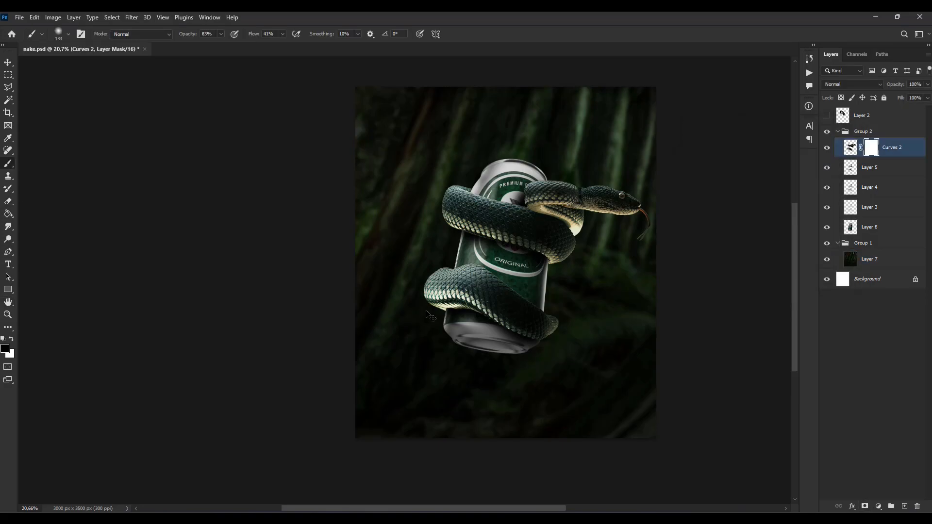
{"action": "scroll", "coordinate": [558, 344], "scroll_direction": "up", "scroll_amount": 10}
{"action": "left_click_drag", "start_coordinate": [565, 298], "coordinate": [541, 299]}
{"action": "left_click", "coordinate": [282, 34]}
{"action": "left_click_drag", "start_coordinate": [281, 45], "coordinate": [316, 46]}
{"action": "left_click", "coordinate": [486, 321]}
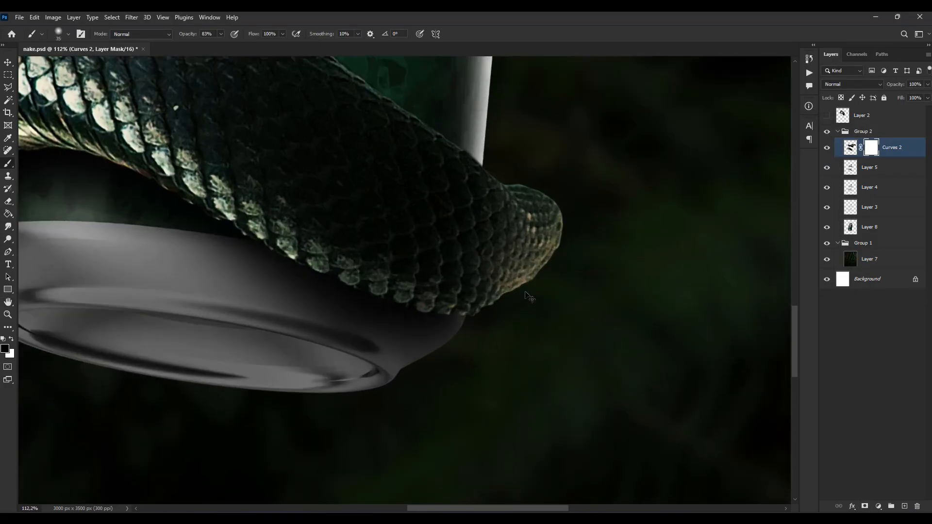
Refine the tail's edge on the snake's mask with a small 100% opacity brush, undoing the last stroke.
{"action": "left_click", "coordinate": [221, 35]}
{"action": "left_click_drag", "start_coordinate": [229, 45], "coordinate": [242, 44]}
{"action": "left_click_drag", "start_coordinate": [563, 276], "coordinate": [561, 275]}
{"action": "left_click_drag", "start_coordinate": [563, 229], "coordinate": [557, 246]}
{"action": "key", "text": "ctrl+z"}
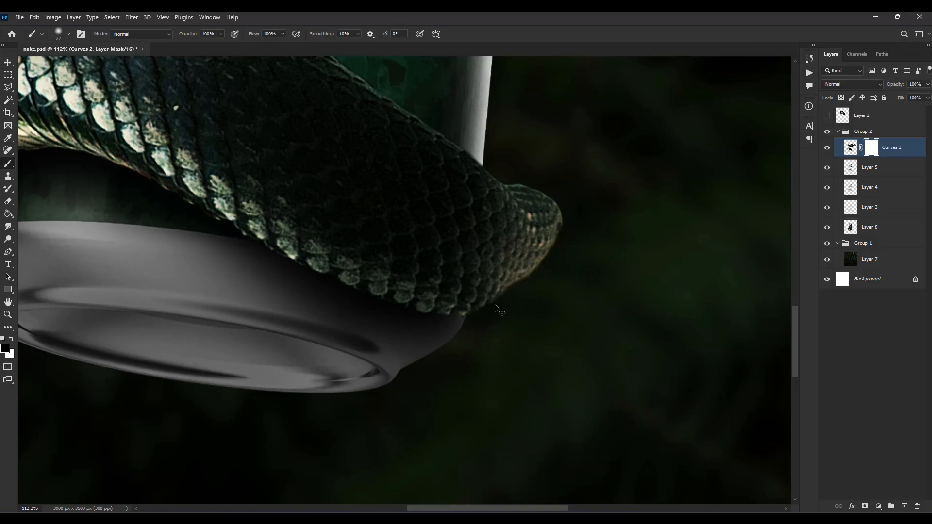
{"action": "scroll", "coordinate": [573, 297], "scroll_direction": "down", "scroll_amount": 8}
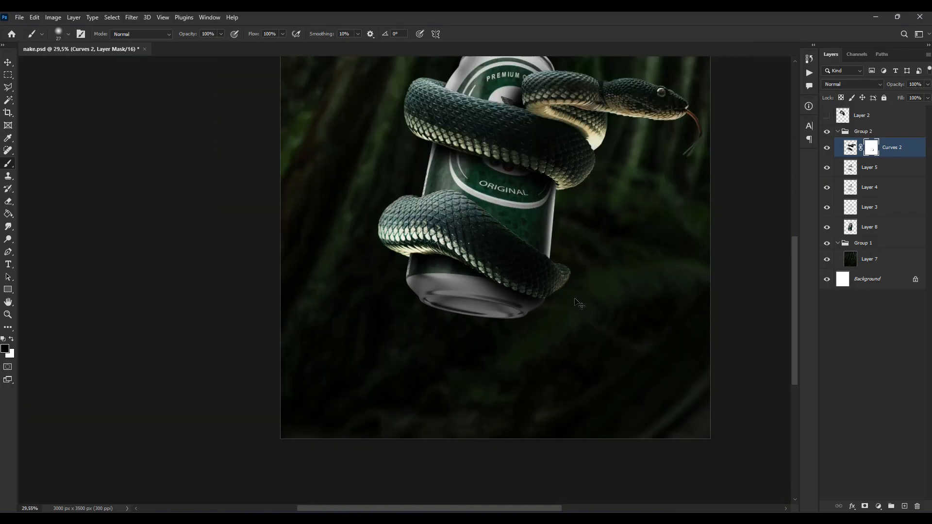
{"action": "scroll", "coordinate": [417, 267], "scroll_direction": "up", "scroll_amount": 7}
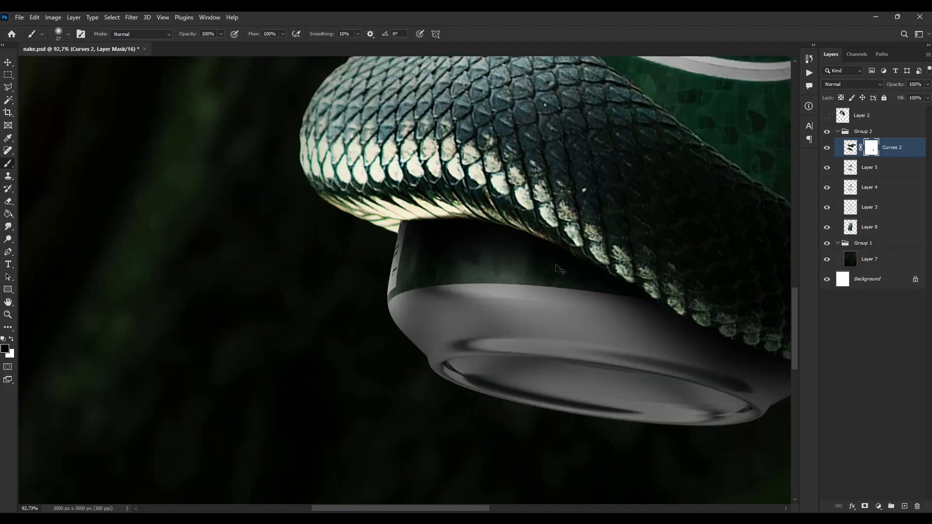
With the snake's outline selected, paint black shadows along the undersides of both coils on a new layer.
{"action": "scroll", "coordinate": [430, 279], "scroll_direction": "down", "scroll_amount": 4}
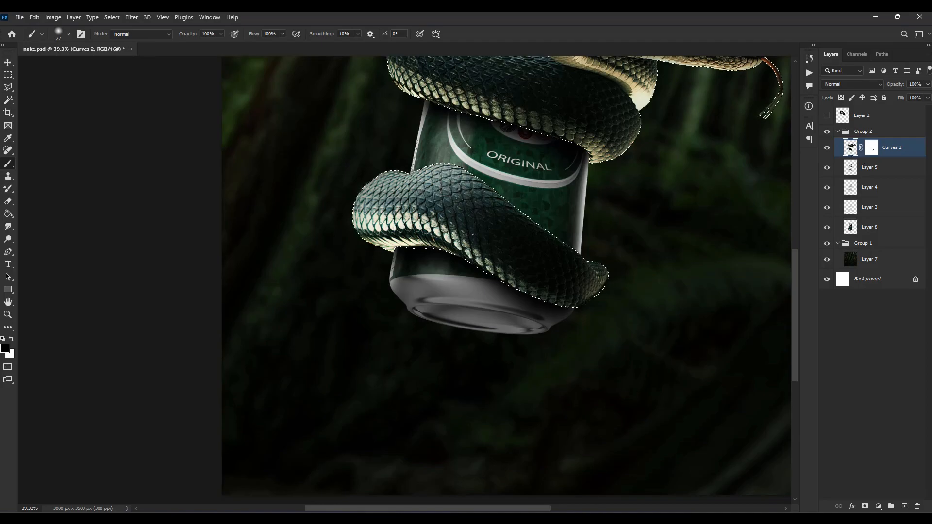
{"action": "left_click", "coordinate": [904, 506]}
{"action": "left_click_drag", "start_coordinate": [369, 233], "coordinate": [497, 279]}
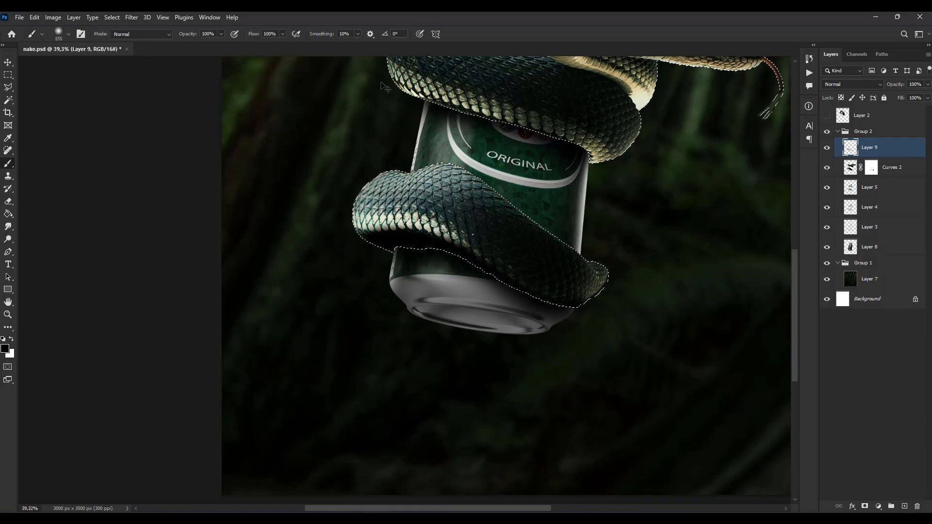
{"action": "left_click_drag", "start_coordinate": [384, 90], "coordinate": [590, 154]}
{"action": "scroll", "coordinate": [510, 154], "scroll_direction": "down", "scroll_amount": 2}
Soften the snake's shadow layer with an 8.6-pixel Gaussian Blur, reduce its opacity to 86%, add a blank layer above and deselect.
{"action": "left_click", "coordinate": [132, 17]}
{"action": "mouse_move", "coordinate": [193, 141]}
{"action": "left_click", "coordinate": [270, 178]}
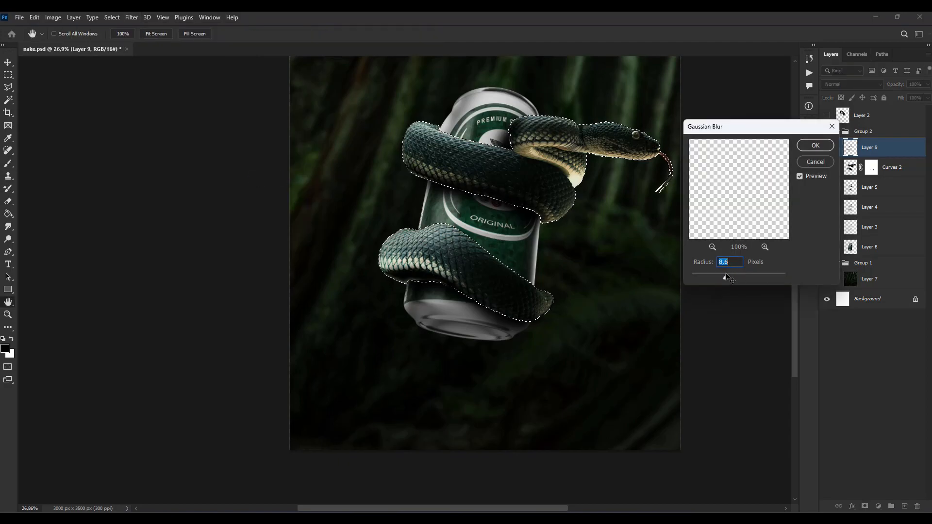
{"action": "key", "text": "Return"}
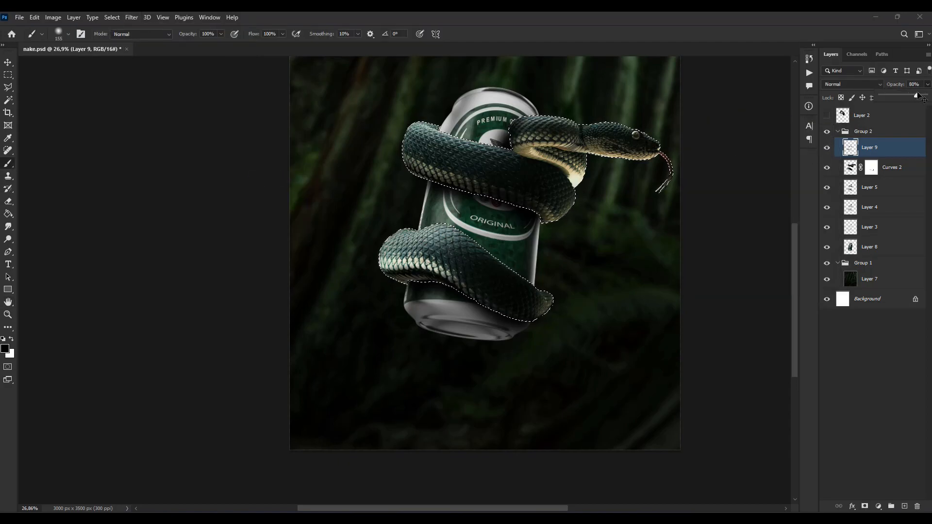
{"action": "key", "text": "ctrl+alt+shift+e"}
{"action": "key", "text": "ctrl+d"}
Compare the snake with and without its shadow layer, then mask part of the shadow using a 41% opacity brush.
{"action": "left_click", "coordinate": [827, 167]}
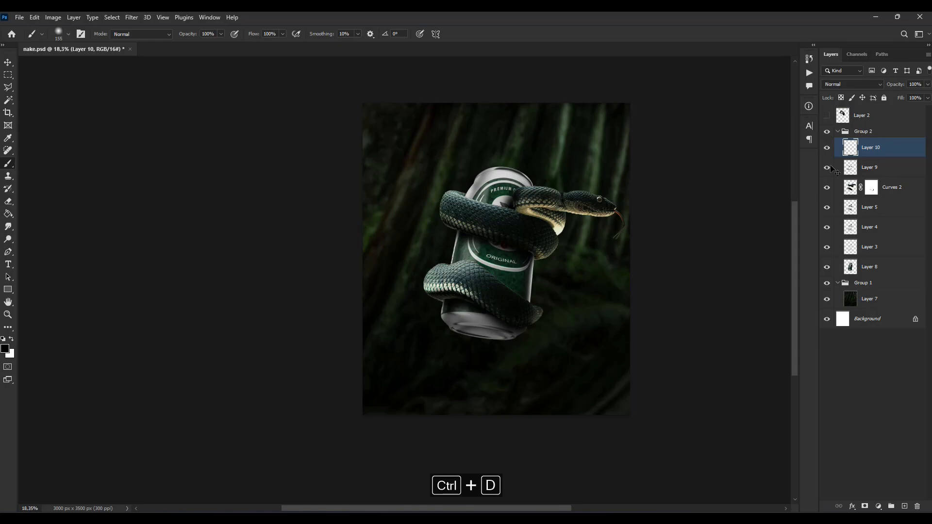
{"action": "left_click", "coordinate": [830, 167]}
{"action": "left_click", "coordinate": [829, 166]}
{"action": "left_click", "coordinate": [852, 165]}
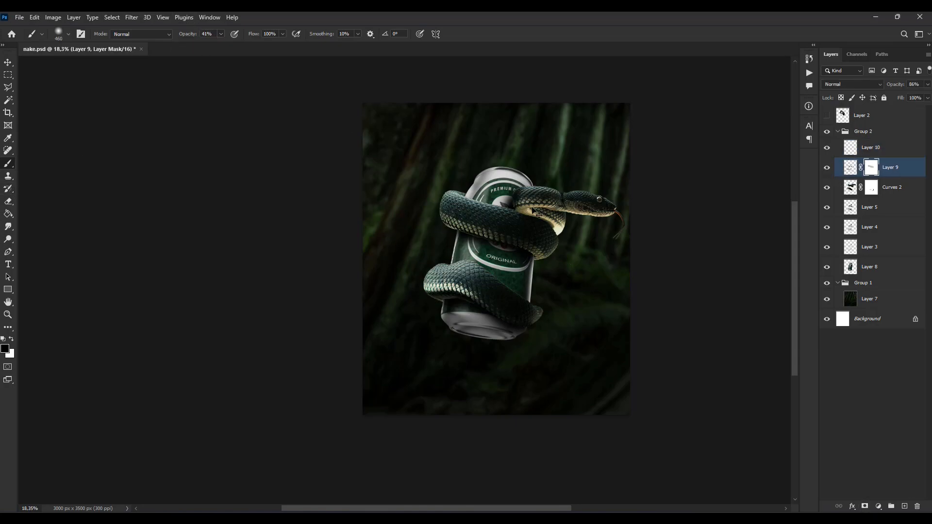
Merge the snake with its shadow layer and the blank layer above, and check the merged layer's visibility.
{"action": "left_click", "coordinate": [902, 186], "text": "ctrl"}
{"action": "left_click", "coordinate": [890, 149], "text": "ctrl"}
{"action": "key", "text": "ctrl+e"}
{"action": "left_click", "coordinate": [827, 148]}
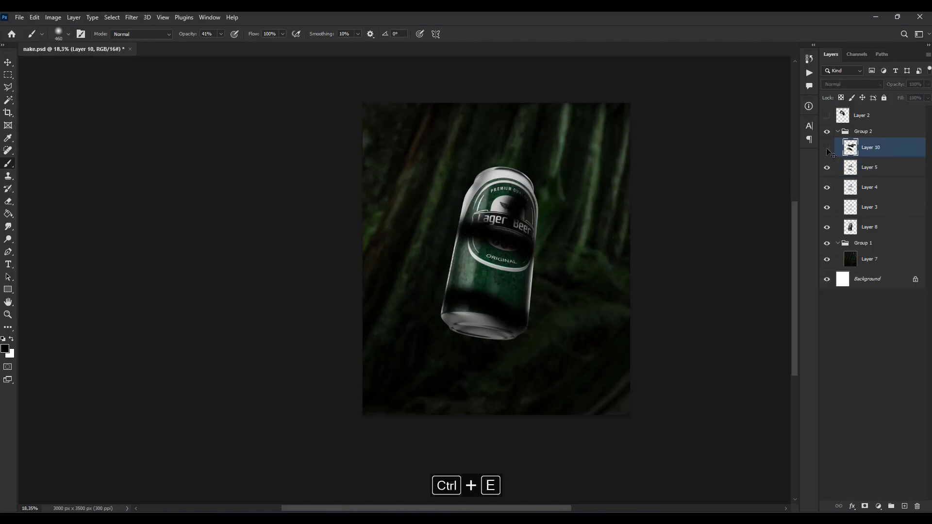
{"action": "left_click", "coordinate": [828, 147]}
Transform the can and snake group to 97% width with a 0.91° rotation.
{"action": "scroll", "coordinate": [480, 308], "scroll_direction": "down", "scroll_amount": 5}
{"action": "scroll", "coordinate": [480, 309], "scroll_direction": "up", "scroll_amount": 1}
{"action": "left_click", "coordinate": [838, 132]}
{"action": "key", "text": "ctrl+t"}
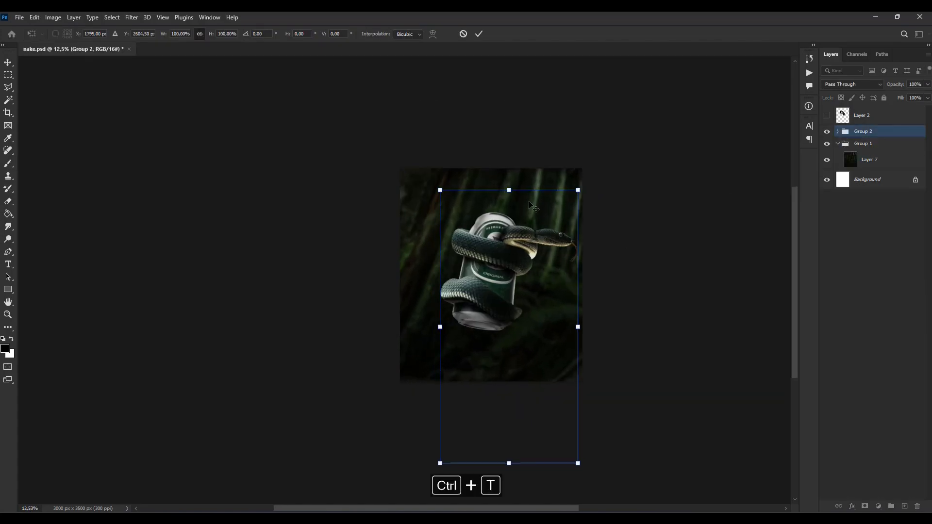
{"action": "left_click_drag", "start_coordinate": [578, 186], "coordinate": [576, 192]}
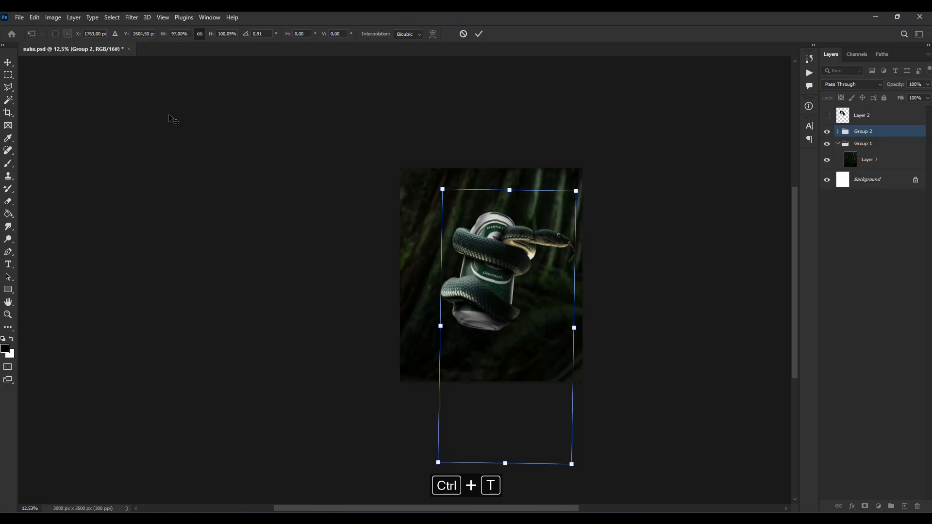
{"action": "key", "text": "Return"}
{"action": "scroll", "coordinate": [490, 271], "scroll_direction": "down", "scroll_amount": 2}
{"action": "scroll", "coordinate": [512, 334], "scroll_direction": "up", "scroll_amount": 4}
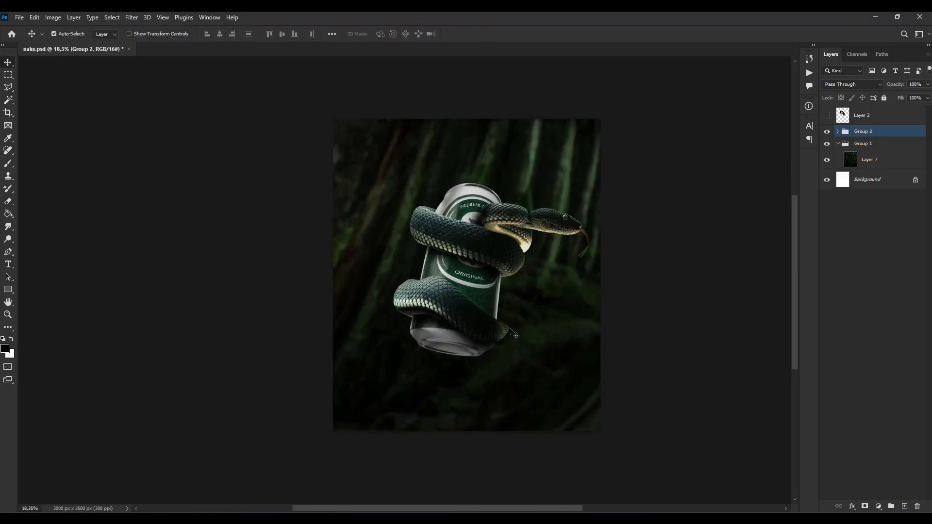
{"action": "scroll", "coordinate": [512, 333], "scroll_direction": "down", "scroll_amount": 1}
{"action": "left_click", "coordinate": [829, 132]}
Load the snake's outline as a selection and add a new layer above it in Color Dodge mode.
{"action": "left_click", "coordinate": [837, 132]}
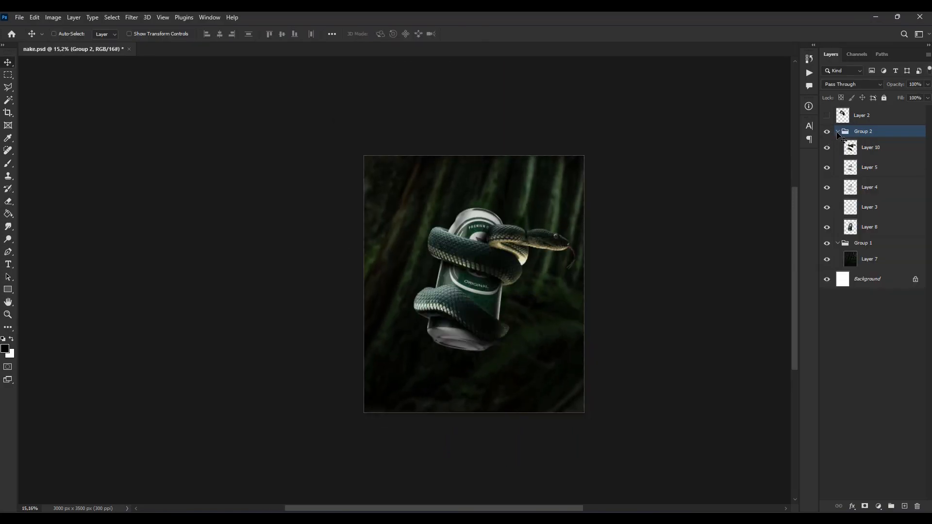
{"action": "left_click", "coordinate": [869, 148]}
{"action": "left_click", "coordinate": [852, 148], "text": "ctrl"}
{"action": "left_click", "coordinate": [905, 507]}
{"action": "left_click", "coordinate": [863, 84]}
{"action": "left_click", "coordinate": [845, 167]}
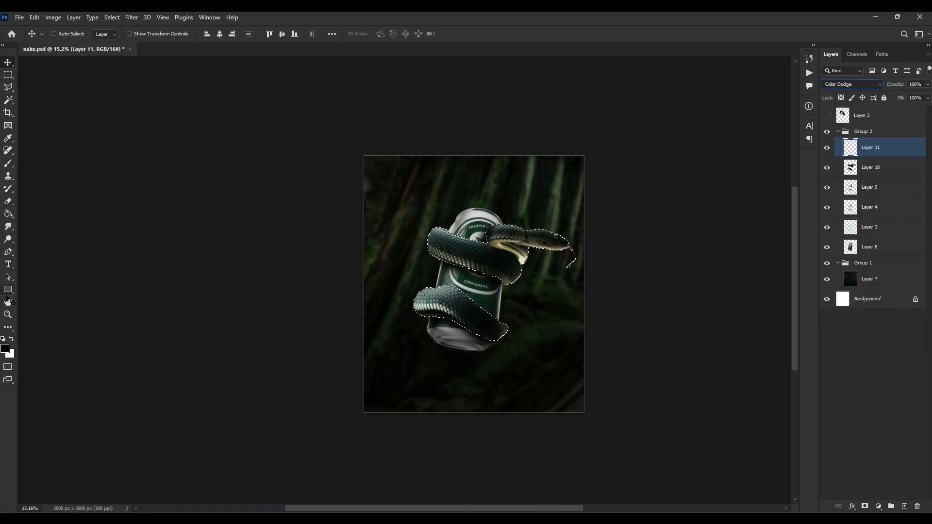
Choose a bright light green foreground color and fill the snake selection with it on the Color Dodge layer.
{"action": "left_click", "coordinate": [5, 349]}
{"action": "left_click", "coordinate": [673, 235]}
{"action": "left_click", "coordinate": [624, 149]}
{"action": "left_click", "coordinate": [754, 145]}
{"action": "key", "text": "g"}
{"action": "left_click", "coordinate": [458, 262]}
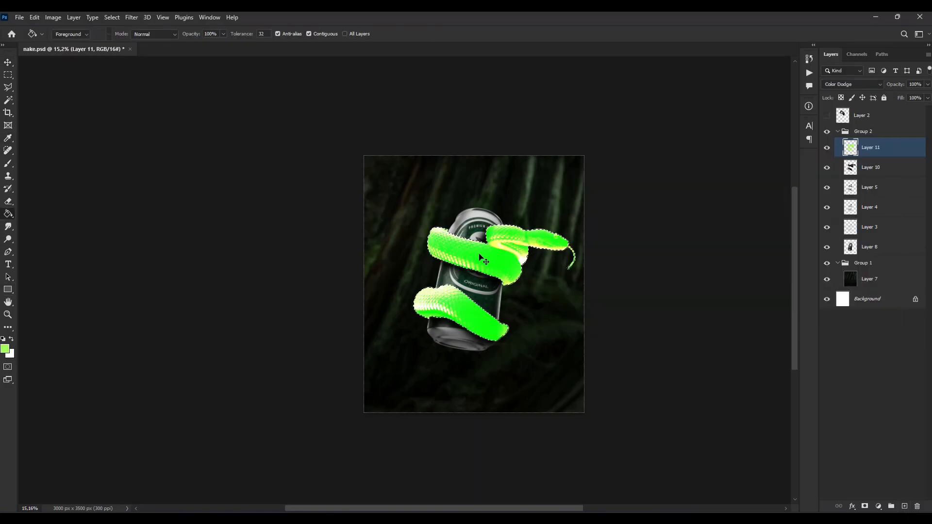
Deselect and hide the green glow layer behind an inverted black layer mask.
{"action": "scroll", "coordinate": [457, 273], "scroll_direction": "up", "scroll_amount": 2}
{"action": "key", "text": "ctrl+d"}
{"action": "key", "text": "ctrl+i"}
Reveal green light along the snake's coils by painting white on the glow layer's mask with a soft 17% flow brush.
{"action": "key", "text": "b"}
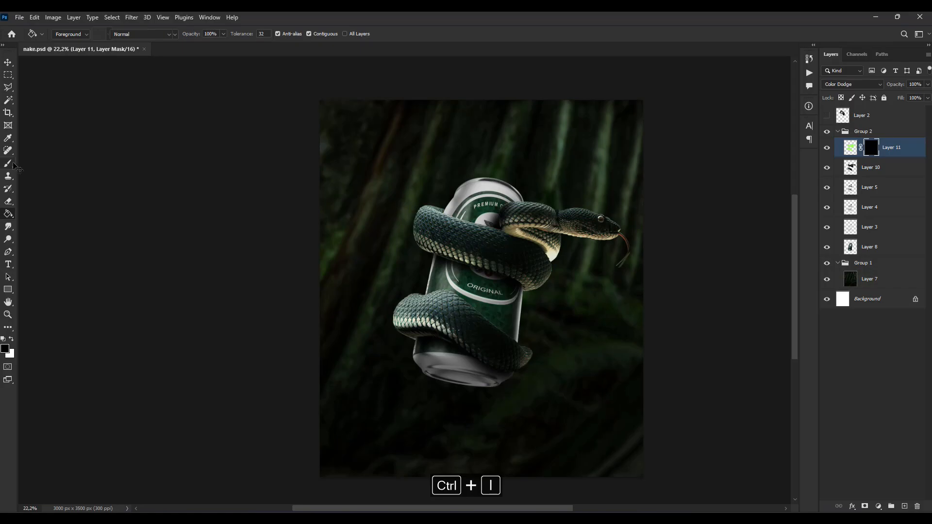
{"action": "left_click_drag", "start_coordinate": [266, 45], "coordinate": [243, 44]}
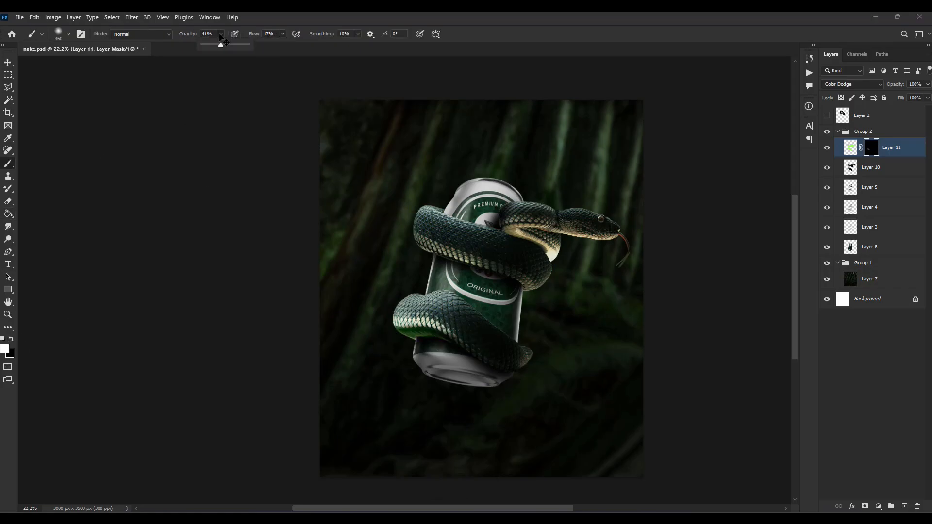
{"action": "scroll", "coordinate": [424, 234], "scroll_direction": "up", "scroll_amount": 3}
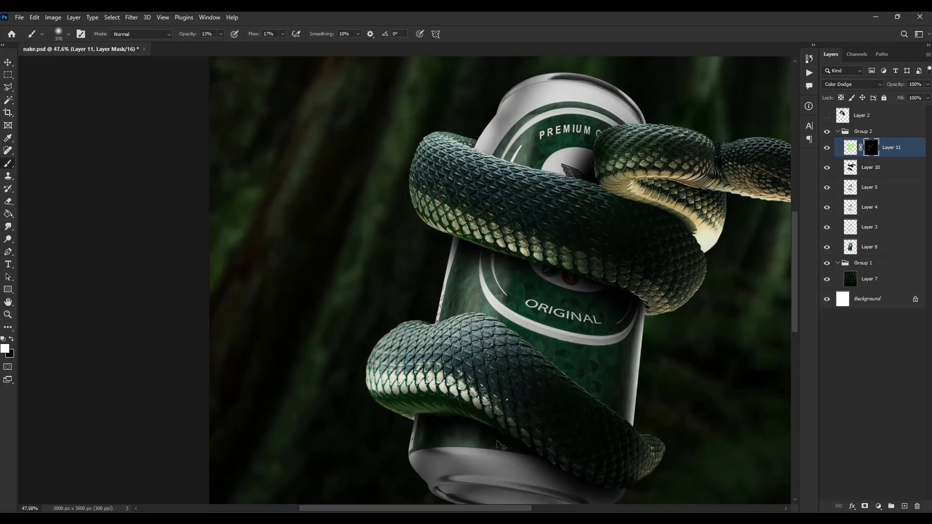
{"action": "scroll", "coordinate": [517, 479], "scroll_direction": "down", "scroll_amount": 3}
{"action": "scroll", "coordinate": [517, 479], "scroll_direction": "up", "scroll_amount": 1}
{"action": "scroll", "coordinate": [517, 479], "scroll_direction": "down", "scroll_amount": 2}
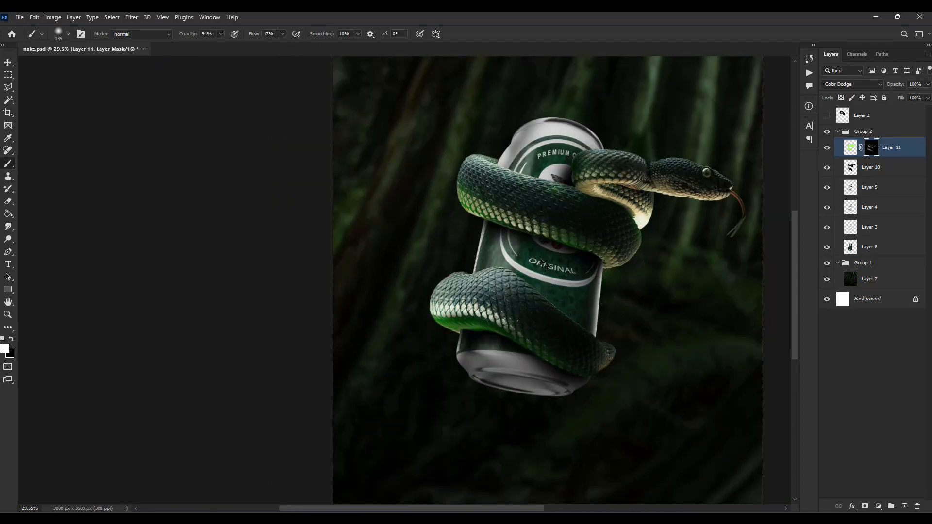
Disable the snake glow layer's mask, sample its bright green as the foreground color and add a new layer above it.
{"action": "right_click", "coordinate": [872, 150]}
{"action": "left_click", "coordinate": [853, 152]}
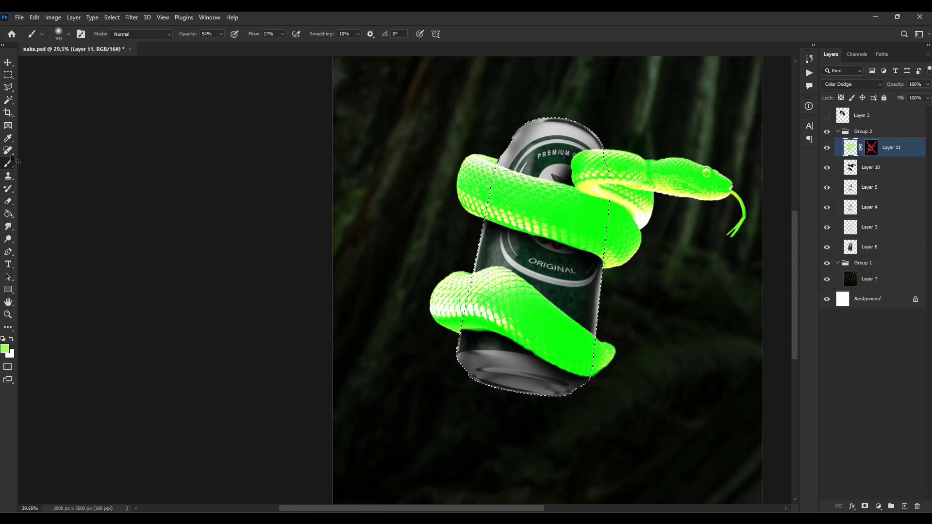
{"action": "key", "text": "i"}
{"action": "left_click", "coordinate": [906, 507]}
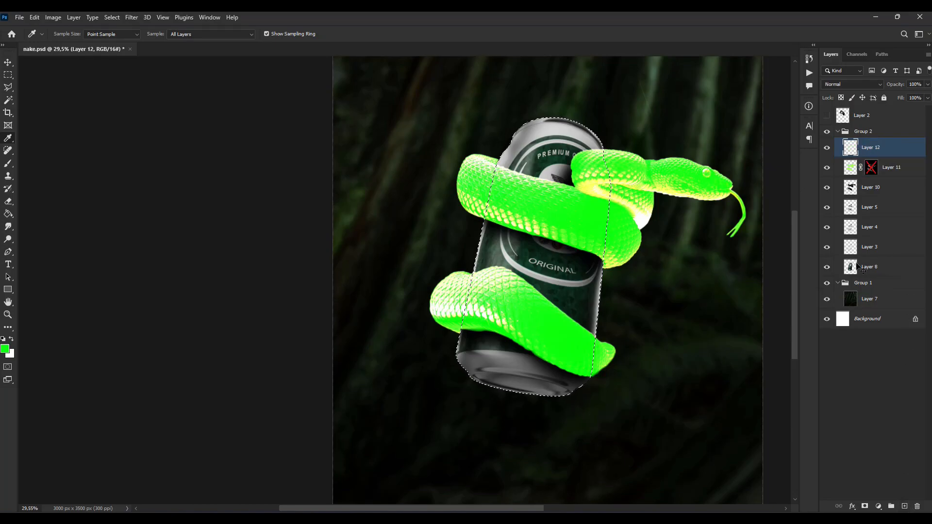
Add a new layer directly above the can layer and fill the can selection with the bright green.
{"action": "left_click", "coordinate": [853, 273]}
{"action": "key", "text": "g"}
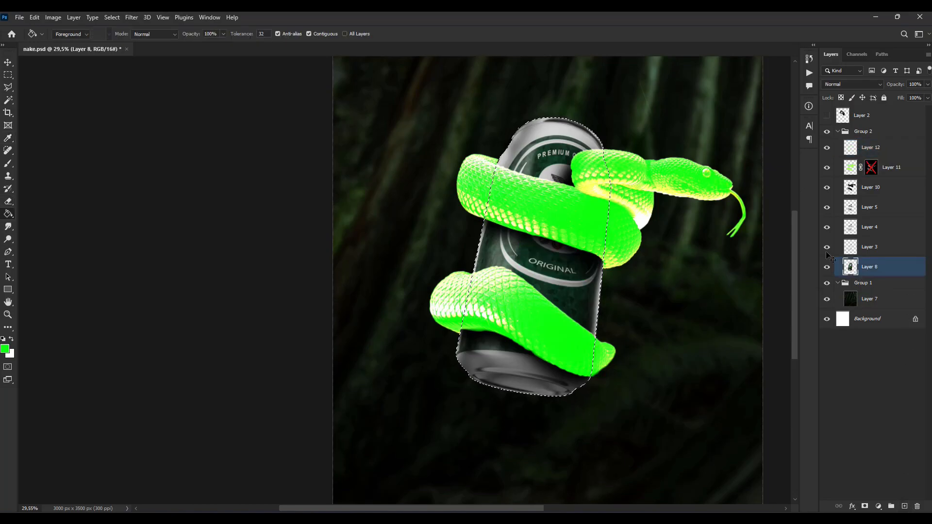
{"action": "left_click", "coordinate": [906, 506]}
{"action": "left_click", "coordinate": [588, 282]}
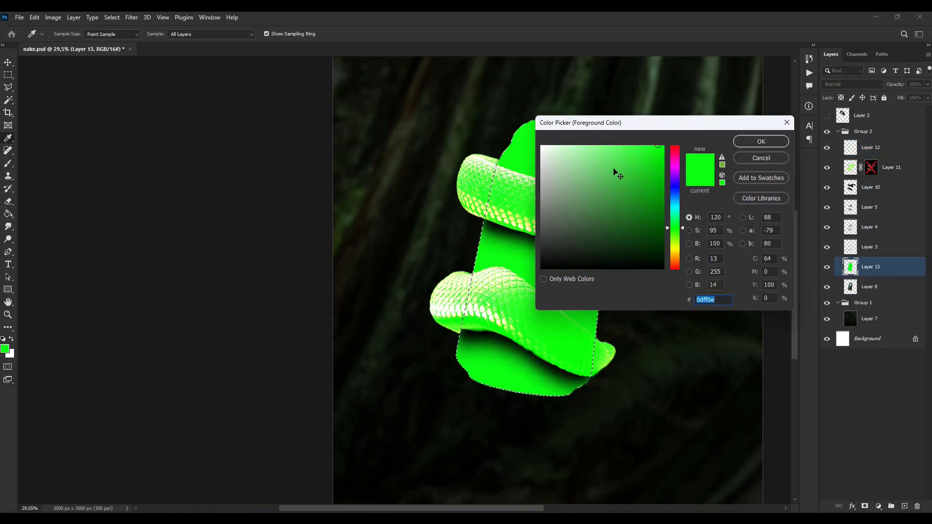
Switch the snake glow layer to Normal blending and sample its light green as the foreground color.
{"action": "key", "text": "Return"}
{"action": "left_click", "coordinate": [859, 170]}
{"action": "left_click", "coordinate": [855, 84]}
{"action": "left_click", "coordinate": [860, 93]}
{"action": "key", "text": "i"}
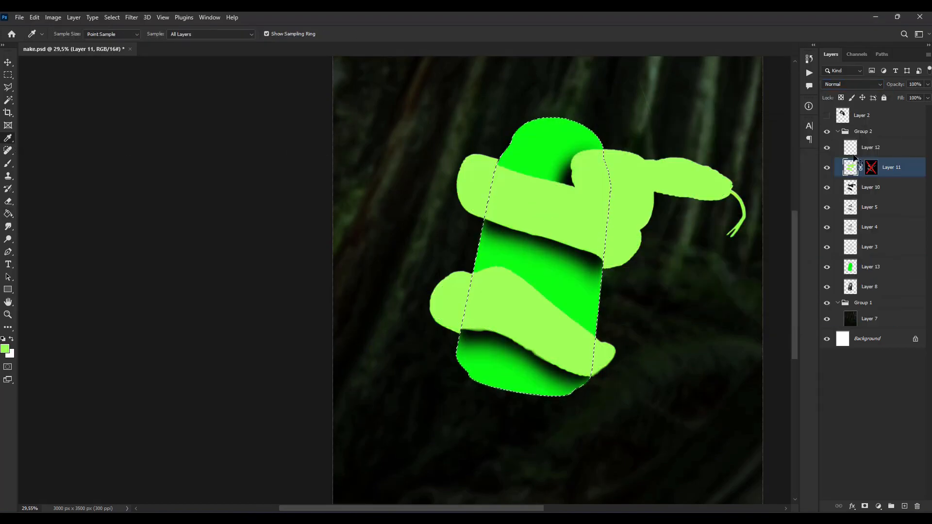
Restore Color Dodge blending on the snake glow layer and re-enable its layer mask.
{"action": "left_click", "coordinate": [852, 84]}
{"action": "left_click", "coordinate": [847, 180]}
{"action": "right_click", "coordinate": [868, 170]}
{"action": "left_click", "coordinate": [871, 176]}
Refill the can glow layer with light green, set it to Color Dodge and hide it behind an inverted layer mask.
{"action": "left_click", "coordinate": [863, 267]}
{"action": "key", "text": "g"}
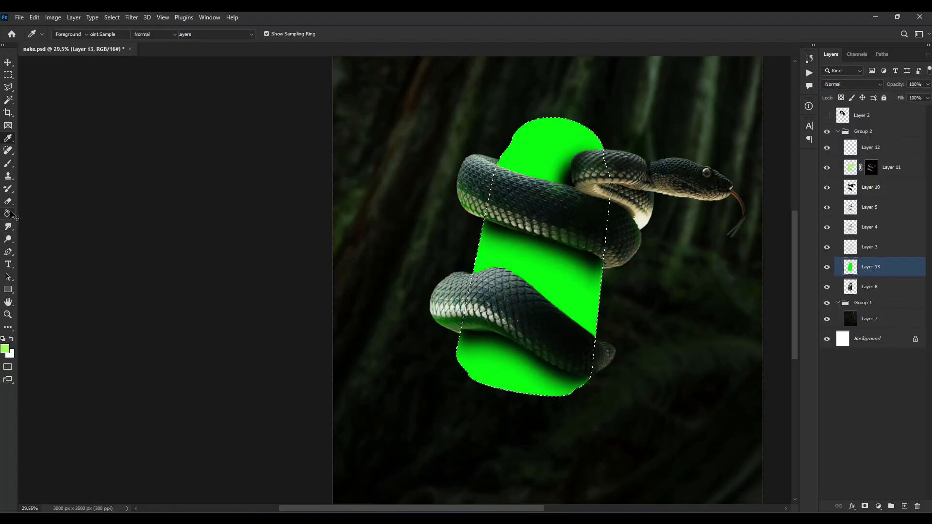
{"action": "left_click", "coordinate": [566, 275]}
{"action": "left_click", "coordinate": [868, 84]}
{"action": "left_click", "coordinate": [853, 177]}
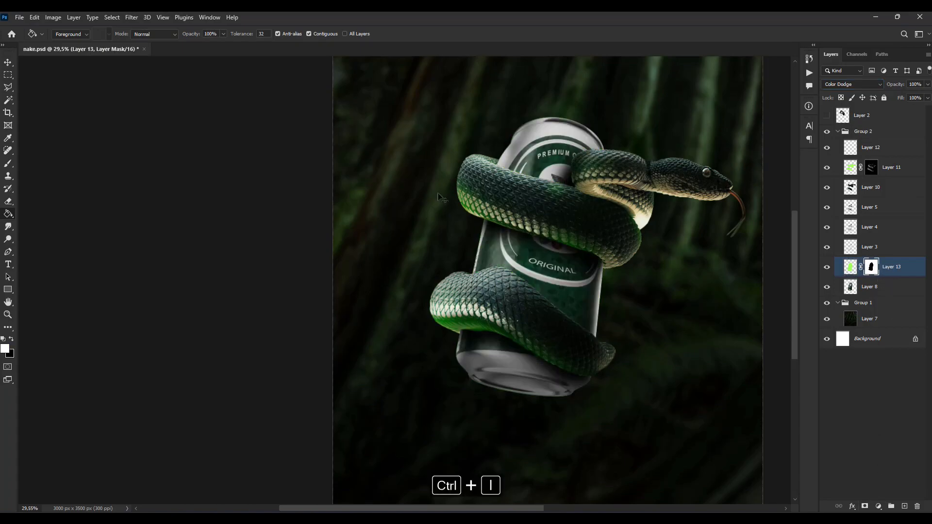
Reveal green light along the can's edges by painting white on the glow mask with a soft brush at 100% opacity.
{"action": "left_click", "coordinate": [8, 163]}
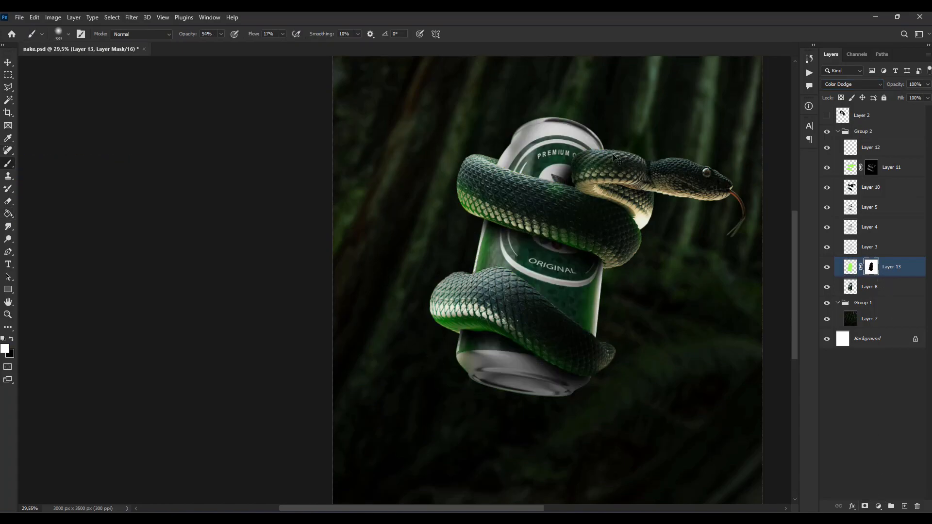
{"action": "scroll", "coordinate": [575, 213], "scroll_direction": "down", "scroll_amount": 10}
{"action": "scroll", "coordinate": [610, 278], "scroll_direction": "up", "scroll_amount": 9}
{"action": "left_click", "coordinate": [221, 34]}
{"action": "left_click_drag", "start_coordinate": [220, 44], "coordinate": [242, 44]}
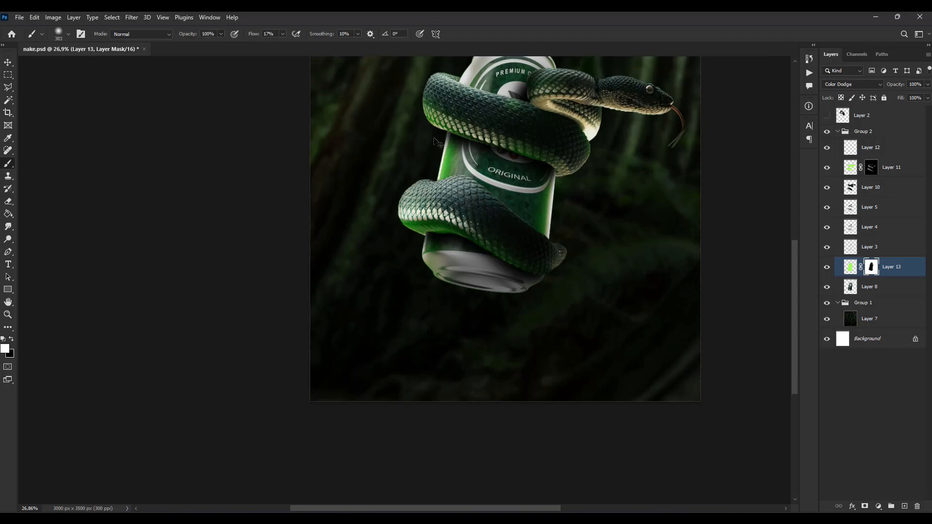
{"action": "scroll", "coordinate": [422, 286], "scroll_direction": "up", "scroll_amount": 2}
{"action": "scroll", "coordinate": [548, 185], "scroll_direction": "down", "scroll_amount": 5}
{"action": "scroll", "coordinate": [496, 199], "scroll_direction": "up", "scroll_amount": 7}
Reduce the opacity of the can's green glow layer.
{"action": "left_click", "coordinate": [850, 267]}
{"action": "left_click", "coordinate": [927, 84]}
{"action": "left_click_drag", "start_coordinate": [925, 95], "coordinate": [912, 96]}
{"action": "scroll", "coordinate": [540, 258], "scroll_direction": "down", "scroll_amount": 9}
Collapse and lock both Group 2 and Group 1.
{"action": "left_click", "coordinate": [837, 132]}
{"action": "left_click", "coordinate": [864, 143]}
{"action": "left_click", "coordinate": [838, 144]}
{"action": "left_click", "coordinate": [879, 132]}
{"action": "left_click", "coordinate": [884, 98]}
{"action": "left_click", "coordinate": [880, 144]}
{"action": "left_click", "coordinate": [884, 98]}
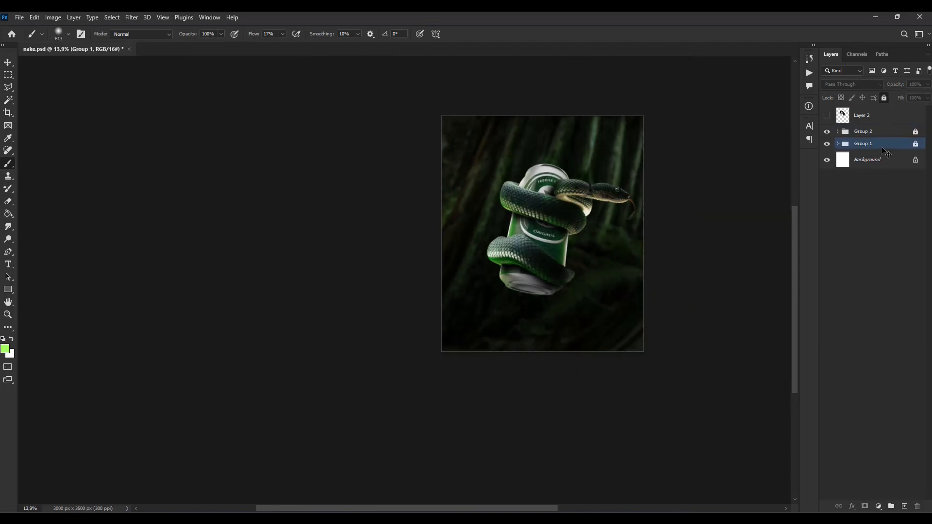
Place the hqdefault smoke image between the two groups and set its blend mode to Linear Dodge (Add).
{"action": "left_click", "coordinate": [489, 520]}
{"action": "mouse_move", "coordinate": [432, 175]}
{"action": "left_mouse_down"}
{"action": "mouse_move", "coordinate": [614, 473]}
{"action": "mouse_move", "coordinate": [520, 298]}
{"action": "mouse_move", "coordinate": [621, 199]}
{"action": "mouse_move", "coordinate": [663, 128]}
{"action": "left_mouse_up"}
{"action": "left_click", "coordinate": [852, 84]}
{"action": "left_click", "coordinate": [854, 181]}
Recolor the smoke to green with a Hue/Saturation adjustment of hue -82 and saturation +28.
{"action": "left_click", "coordinate": [8, 62]}
{"action": "scroll", "coordinate": [553, 232], "scroll_direction": "up", "scroll_amount": 5}
{"action": "left_click", "coordinate": [53, 18]}
{"action": "mouse_move", "coordinate": [69, 44]}
{"action": "left_click", "coordinate": [170, 98]}
{"action": "left_click_drag", "start_coordinate": [427, 111], "coordinate": [736, 167]}
{"action": "left_click_drag", "start_coordinate": [747, 235], "coordinate": [731, 238]}
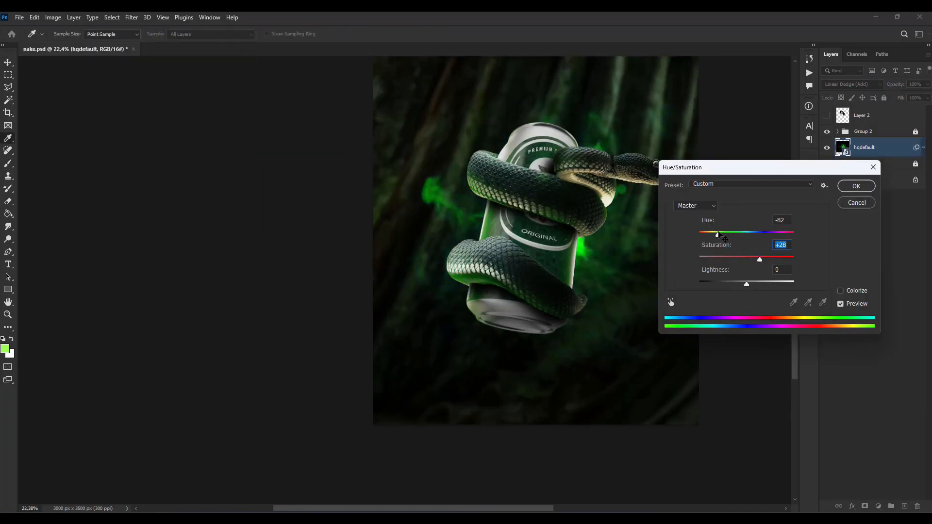
{"action": "left_click", "coordinate": [852, 188]}
Enlarge the smoke layer to about 206% width and 285% height and rotate it about 10° behind the can.
{"action": "scroll", "coordinate": [591, 279], "scroll_direction": "down", "scroll_amount": 9}
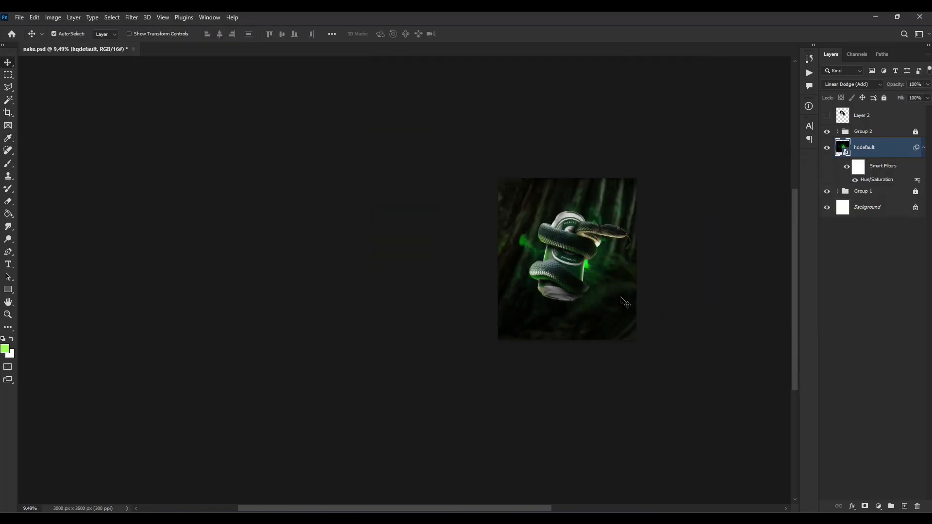
{"action": "scroll", "coordinate": [616, 292], "scroll_direction": "up", "scroll_amount": 8}
{"action": "key", "text": "ctrl+t"}
{"action": "left_click_drag", "start_coordinate": [610, 283], "coordinate": [486, 202]}
{"action": "left_click_drag", "start_coordinate": [565, 254], "coordinate": [687, 345]}
{"action": "left_click_drag", "start_coordinate": [617, 295], "coordinate": [651, 330]}
{"action": "key", "text": "Return"}
{"action": "scroll", "coordinate": [575, 286], "scroll_direction": "down", "scroll_amount": 7}
{"action": "key", "text": "ctrl+t"}
{"action": "left_click_drag", "start_coordinate": [585, 291], "coordinate": [593, 298]}
{"action": "key", "text": "Return"}
{"action": "key", "text": "ctrl+t"}
{"action": "left_click_drag", "start_coordinate": [670, 229], "coordinate": [670, 262]}
{"action": "key", "text": "Return"}
{"action": "scroll", "coordinate": [570, 274], "scroll_direction": "up", "scroll_amount": 3}
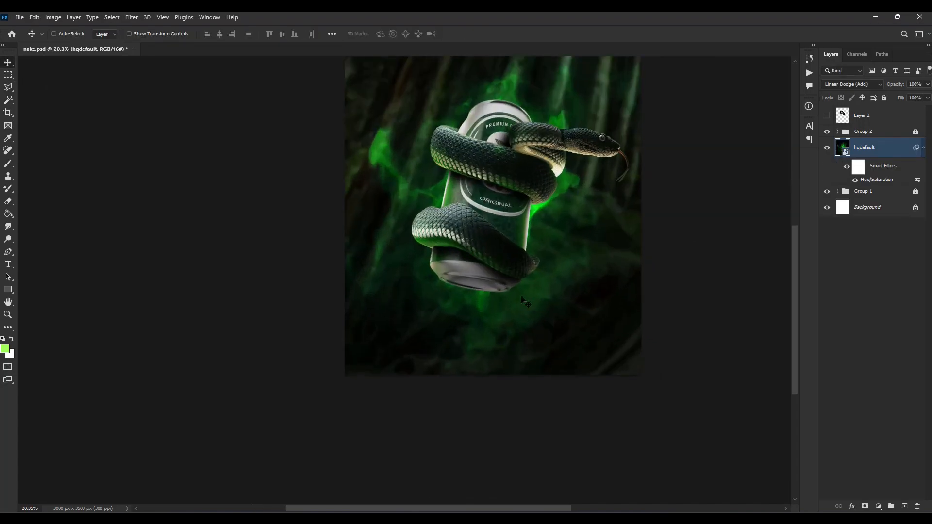
Apply a Gaussian Blur with a radius of 8.6 pixels to the green smoke layer.
{"action": "left_click", "coordinate": [131, 17]}
{"action": "left_click", "coordinate": [277, 180]}
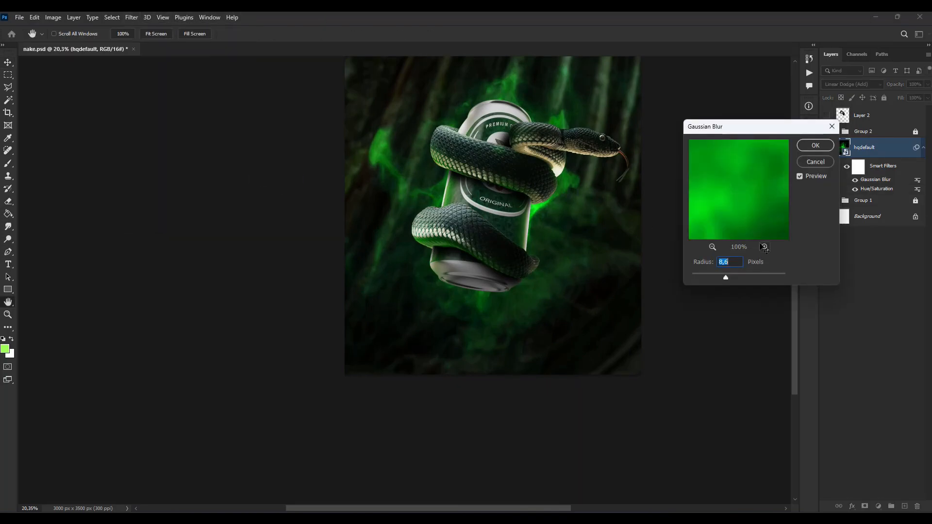
{"action": "left_click", "coordinate": [811, 147]}
Shrink and reposition the green smoke behind the can, and rasterize its layer.
{"action": "key", "text": "ctrl+t"}
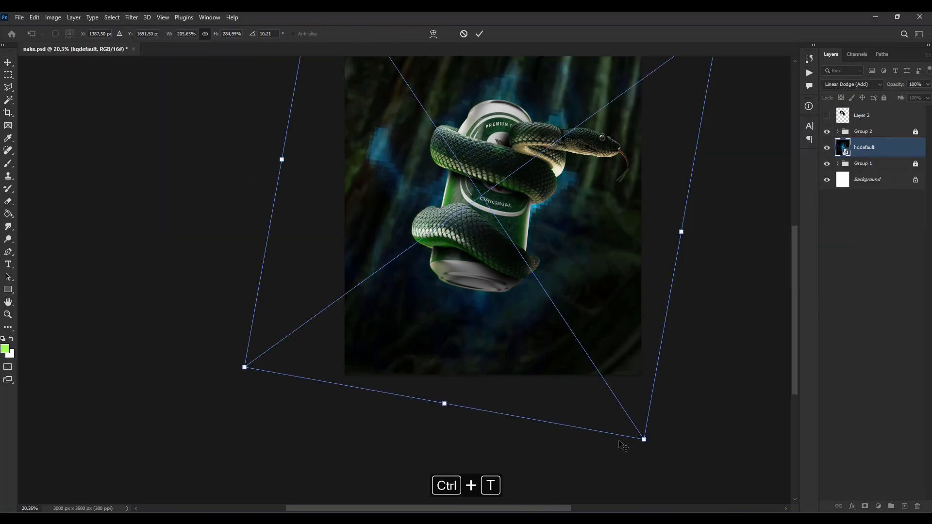
{"action": "left_click_drag", "start_coordinate": [647, 442], "coordinate": [617, 386]}
{"action": "key", "text": "Return"}
{"action": "scroll", "coordinate": [558, 279], "scroll_direction": "down", "scroll_amount": 10}
{"action": "scroll", "coordinate": [541, 291], "scroll_direction": "up", "scroll_amount": 8}
{"action": "key", "text": "ctrl+t"}
{"action": "left_click_drag", "start_coordinate": [563, 251], "coordinate": [568, 252]}
{"action": "key", "text": "Return"}
{"action": "scroll", "coordinate": [568, 226], "scroll_direction": "up", "scroll_amount": 4}
{"action": "right_click", "coordinate": [875, 147]}
{"action": "left_click", "coordinate": [831, 275]}
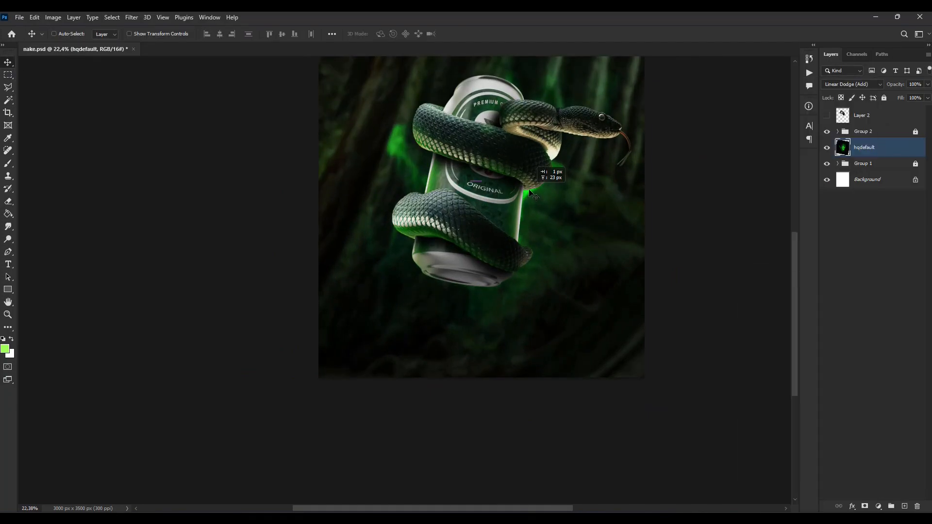
Duplicate the smoke layer and move the copy into the lower-right corner of the image.
{"action": "scroll", "coordinate": [558, 175], "scroll_direction": "down", "scroll_amount": 5}
{"action": "scroll", "coordinate": [578, 181], "scroll_direction": "up", "scroll_amount": 4}
{"action": "key", "text": "ctrl+j"}
{"action": "key", "text": "ctrl+t"}
{"action": "left_click_drag", "start_coordinate": [581, 184], "coordinate": [666, 362]}
{"action": "key", "text": "Return"}
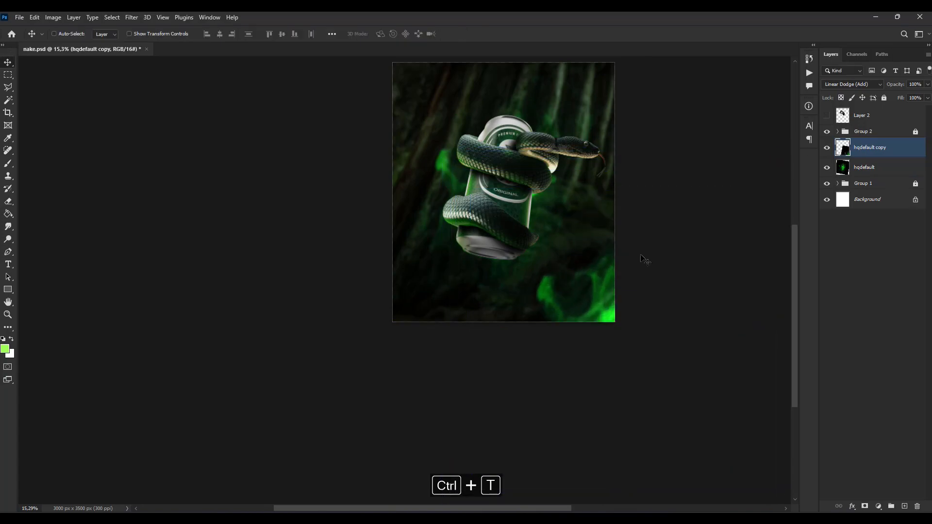
Duplicate the corner smoke, rotate and move the copy to the upper-left corner, and merge the two copies.
{"action": "key", "text": "ctrl+j"}
{"action": "scroll", "coordinate": [575, 309], "scroll_direction": "down", "scroll_amount": 3}
{"action": "key", "text": "ctrl+t"}
{"action": "left_click_drag", "start_coordinate": [610, 327], "coordinate": [446, 135]}
{"action": "left_click_drag", "start_coordinate": [581, 282], "coordinate": [507, 324]}
{"action": "left_click_drag", "start_coordinate": [478, 214], "coordinate": [476, 208]}
{"action": "key", "text": "Return"}
{"action": "left_click", "coordinate": [870, 167], "text": "shift"}
{"action": "key", "text": "ctrl+e"}
Set the merged corner smoke to Linear Dodge (Add) and apply a Motion Blur to it.
{"action": "left_click", "coordinate": [851, 84]}
{"action": "left_click", "coordinate": [850, 180]}
{"action": "left_click", "coordinate": [131, 17]}
{"action": "mouse_move", "coordinate": [139, 143]}
{"action": "left_click", "coordinate": [273, 198]}
{"action": "left_click", "coordinate": [788, 301]}
{"action": "left_click", "coordinate": [861, 143]}
Soften the merged corner smoke with a Gaussian Blur.
{"action": "left_click", "coordinate": [132, 17]}
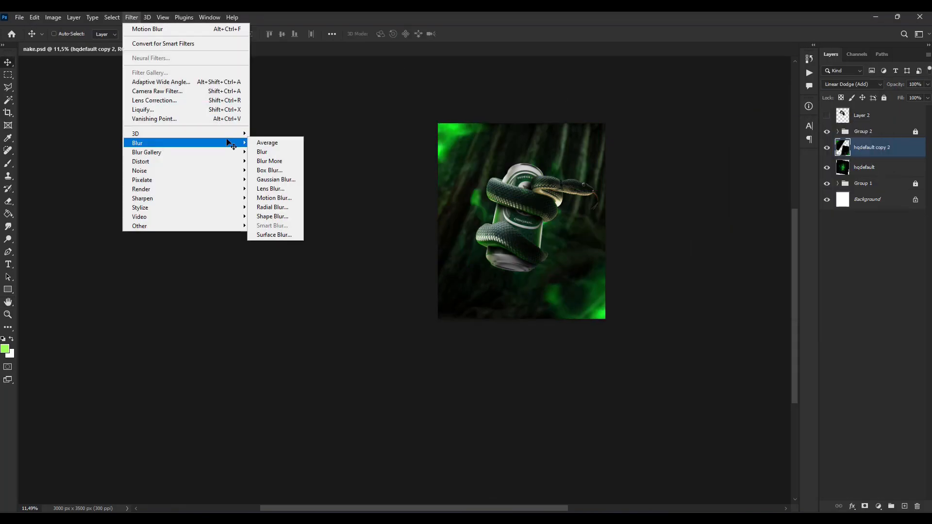
{"action": "left_click", "coordinate": [273, 178]}
{"action": "left_click", "coordinate": [730, 277]}
{"action": "left_click", "coordinate": [816, 145]}
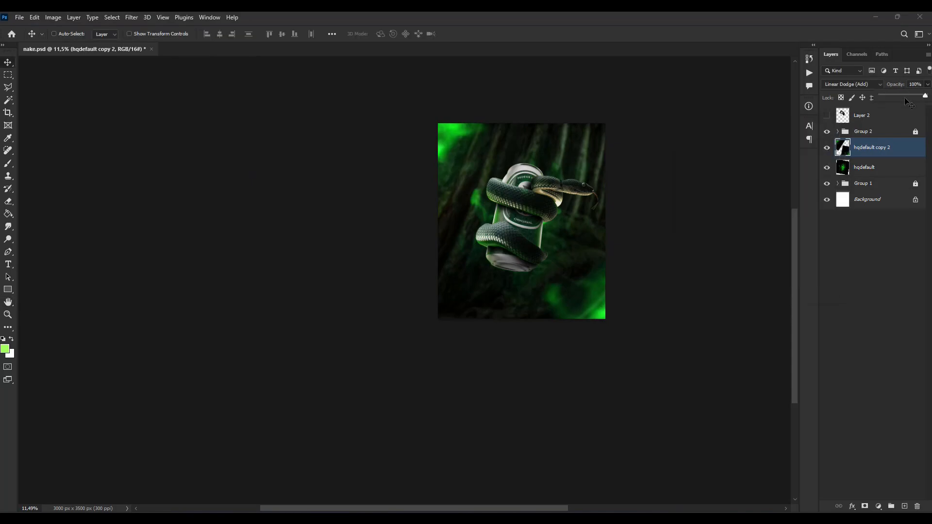
Lower the corner smoke's opacity to 58% and enlarge it to 110.24%.
{"action": "left_click_drag", "start_coordinate": [925, 93], "coordinate": [905, 93]}
{"action": "key", "text": "ctrl+t"}
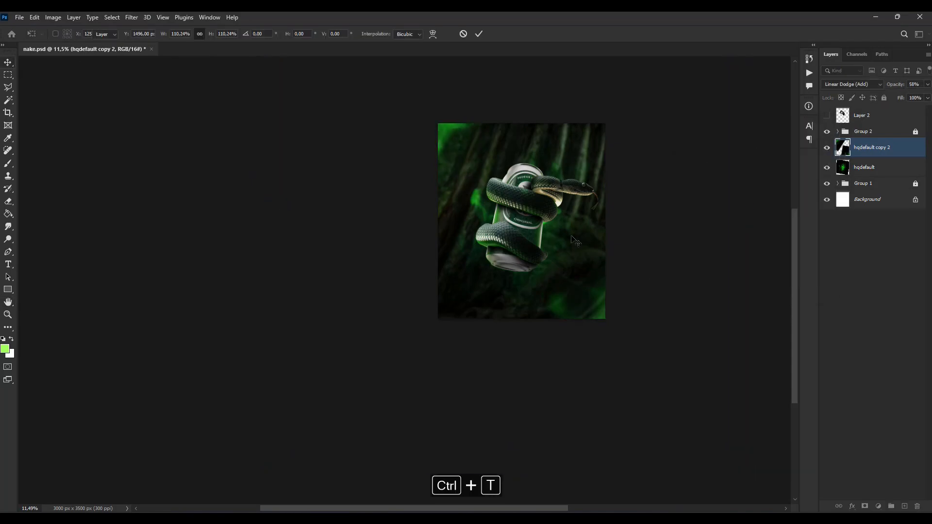
{"action": "key", "text": "Return"}
{"action": "scroll", "coordinate": [552, 262], "scroll_direction": "up", "scroll_amount": 5}
Place the blue lightning image above Group 2 and set its blend mode to Linear Dodge (Add).
{"action": "mouse_move", "coordinate": [467, 517]}
{"action": "left_click", "coordinate": [467, 469]}
{"action": "left_click", "coordinate": [559, 184]}
{"action": "left_click_drag", "start_coordinate": [559, 184], "coordinate": [514, 287]}
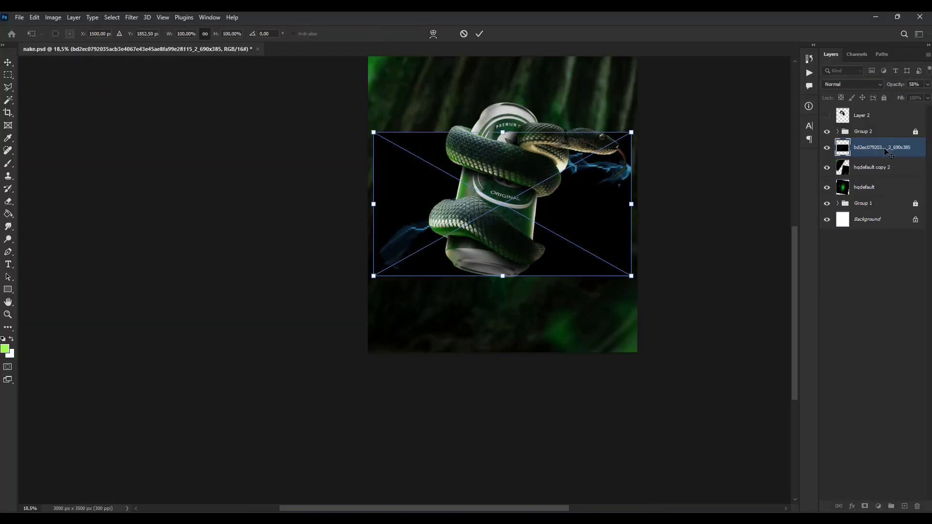
{"action": "left_click_drag", "start_coordinate": [883, 152], "coordinate": [875, 123]}
{"action": "left_click", "coordinate": [852, 84]}
{"action": "left_click", "coordinate": [850, 181]}
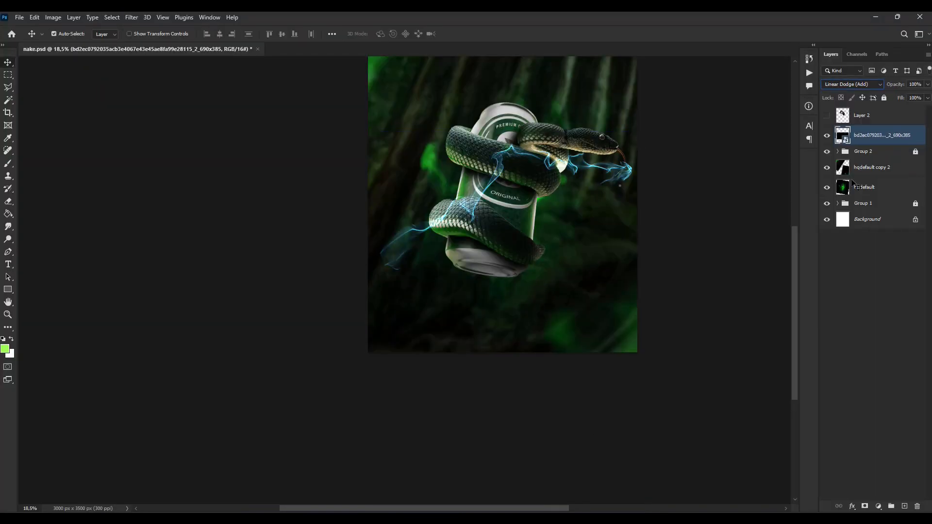
Flip and rotate the lightning so it trails from the lower snake coil toward the image's lower-right corner.
{"action": "key", "text": "ctrl+t"}
{"action": "right_click", "coordinate": [505, 189]}
{"action": "left_click", "coordinate": [559, 367]}
{"action": "left_click_drag", "start_coordinate": [544, 213], "coordinate": [573, 286]}
{"action": "left_click_drag", "start_coordinate": [619, 193], "coordinate": [602, 246]}
Commit the lightning's transform and apply a Gaussian Blur with a radius of 13.9 pixels.
{"action": "left_click", "coordinate": [10, 62]}
{"action": "left_click", "coordinate": [131, 17]}
{"action": "mouse_move", "coordinate": [199, 140]}
{"action": "left_click", "coordinate": [284, 183]}
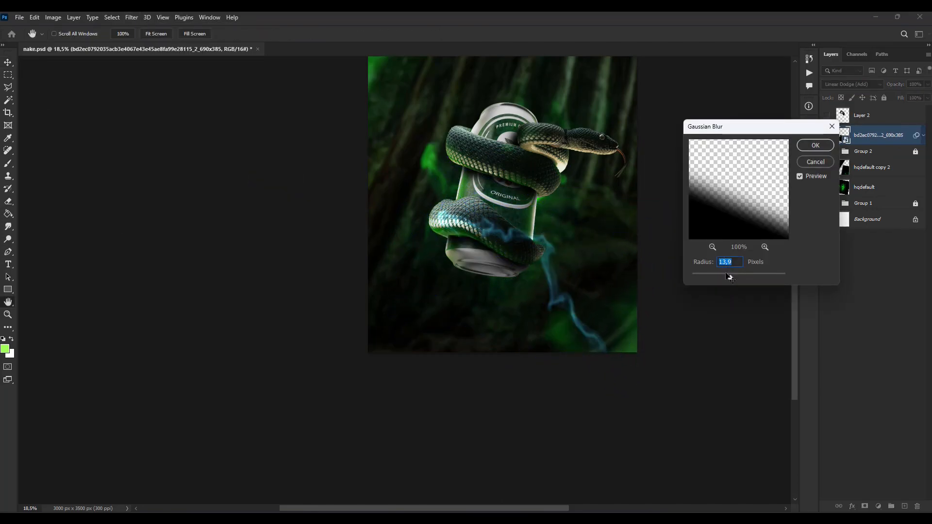
{"action": "left_click", "coordinate": [815, 146]}
Apply a Motion Blur to the lightning layer.
{"action": "left_click", "coordinate": [131, 17]}
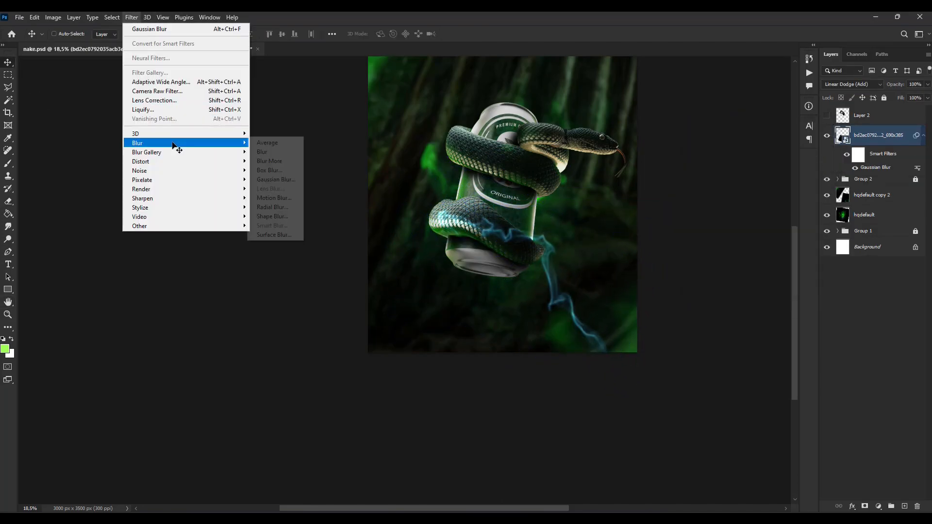
{"action": "mouse_move", "coordinate": [179, 141]}
{"action": "left_click", "coordinate": [276, 205]}
{"action": "left_click_drag", "start_coordinate": [786, 302], "coordinate": [765, 302]}
{"action": "left_click", "coordinate": [861, 144]}
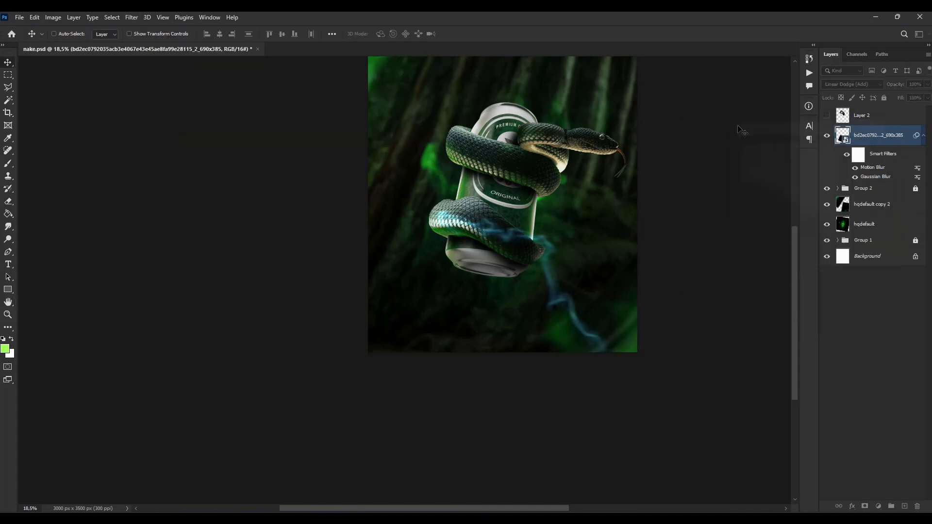
Recolor the blue lightning to green by setting its Hue/Saturation hue to -60.
{"action": "left_click", "coordinate": [53, 17]}
{"action": "mouse_move", "coordinate": [68, 43]}
{"action": "left_click", "coordinate": [169, 91]}
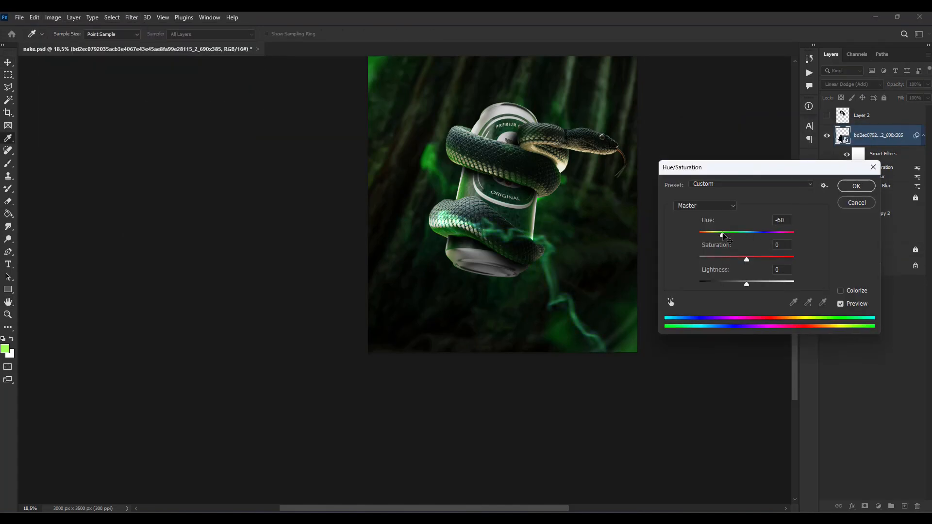
{"action": "left_click", "coordinate": [856, 186]}
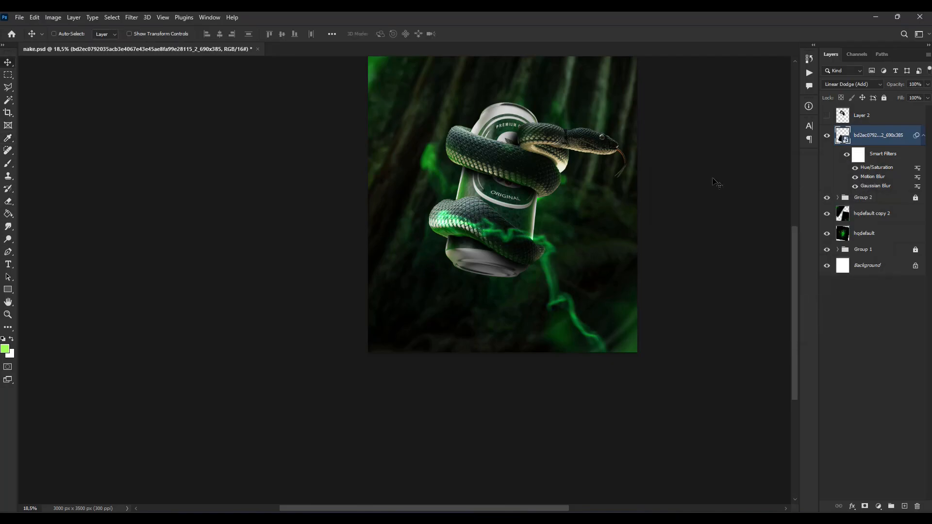
Rotate the green lightning streak so it runs flatter out from the lower coil, and rasterize its layer.
{"action": "key", "text": "ctrl+t"}
{"action": "left_click_drag", "start_coordinate": [614, 274], "coordinate": [719, 270]}
{"action": "key", "text": "Return"}
{"action": "right_click", "coordinate": [888, 135]}
{"action": "left_click", "coordinate": [841, 271]}
Scale down the lightning streak and shift it up and to the right over the lower coil.
{"action": "key", "text": "ctrl+t"}
{"action": "left_click_drag", "start_coordinate": [424, 186], "coordinate": [444, 201]}
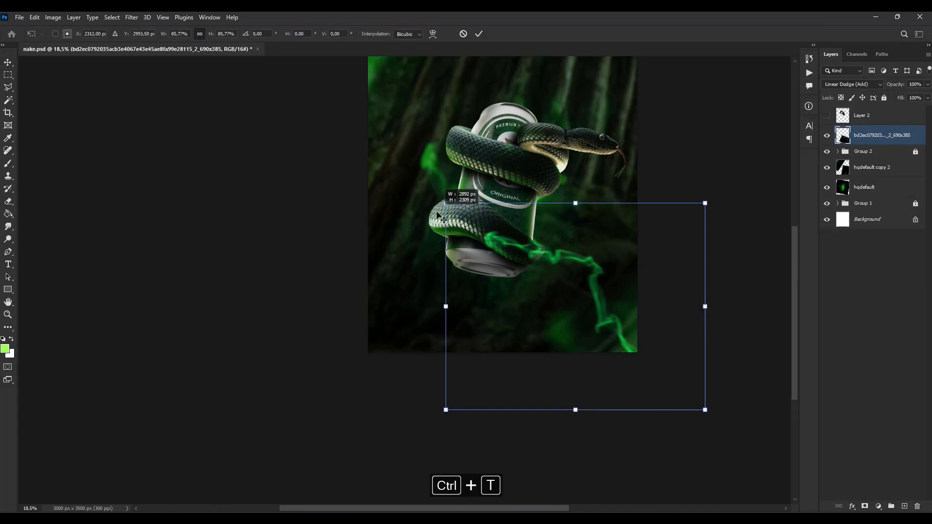
{"action": "left_click_drag", "start_coordinate": [529, 255], "coordinate": [543, 242]}
{"action": "key", "text": "Return"}
Shift the lightning streak to yellow-green by setting its Hue/Saturation hue to -44.
{"action": "left_click", "coordinate": [53, 17]}
{"action": "mouse_move", "coordinate": [90, 46]}
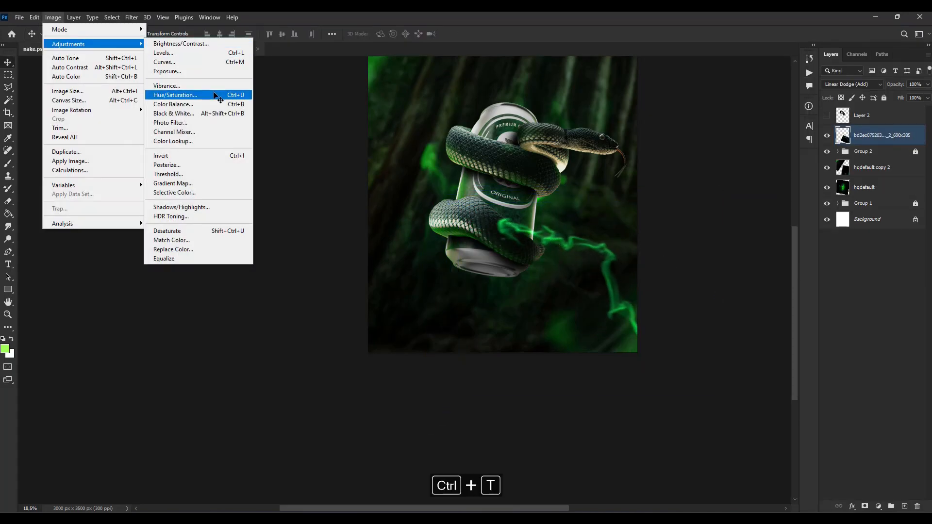
{"action": "left_click", "coordinate": [185, 94]}
{"action": "left_click_drag", "start_coordinate": [785, 247], "coordinate": [772, 248]}
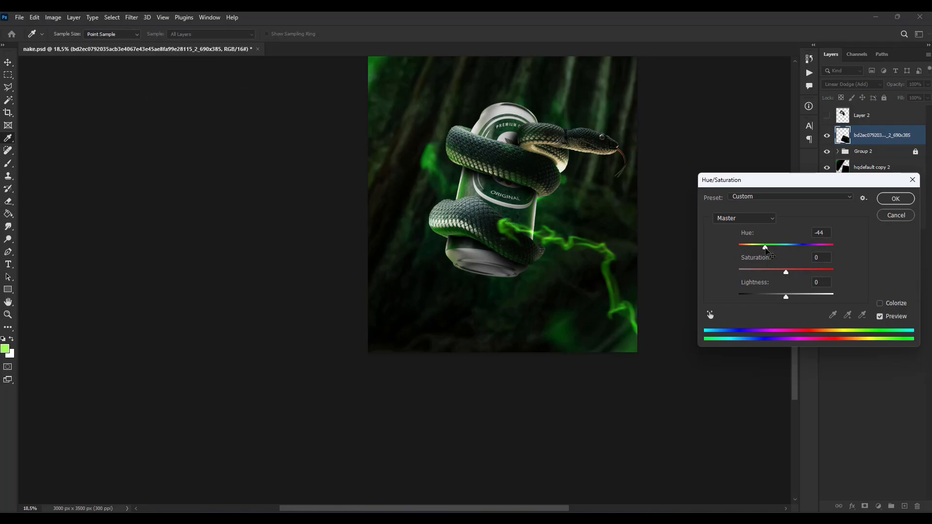
{"action": "left_click", "coordinate": [896, 200]}
Apply a Gaussian Blur with a radius of 42.9 pixels to the yellow-green streak.
{"action": "left_click", "coordinate": [131, 18]}
{"action": "mouse_move", "coordinate": [146, 144]}
{"action": "left_click", "coordinate": [276, 180]}
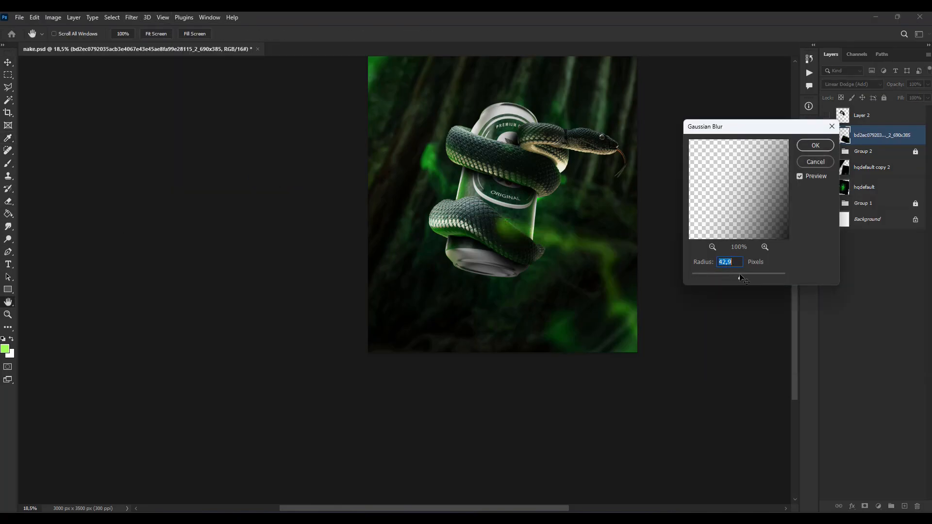
{"action": "left_click_drag", "start_coordinate": [732, 277], "coordinate": [739, 276]}
{"action": "left_click", "coordinate": [815, 145]}
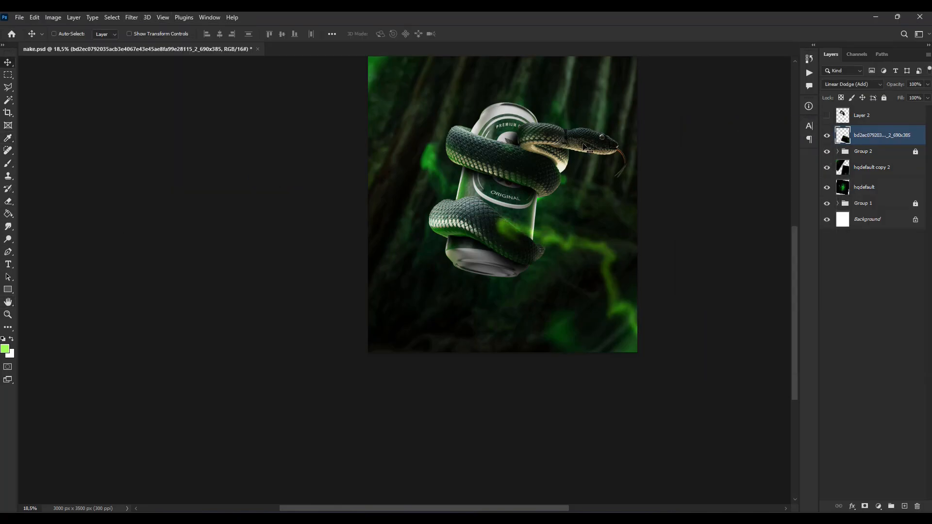
Rotate the blurred yellow-green streak slightly and move it down and to the right of the can's base.
{"action": "key", "text": "ctrl+t"}
{"action": "left_click_drag", "start_coordinate": [583, 144], "coordinate": [608, 146]}
{"action": "left_click_drag", "start_coordinate": [580, 230], "coordinate": [610, 258]}
{"action": "key", "text": "Return"}
Duplicate the yellow-green streak and place the copy further down and right, rotated about 14°.
{"action": "key", "text": "ctrl+j"}
{"action": "left_click_drag", "start_coordinate": [637, 221], "coordinate": [675, 252]}
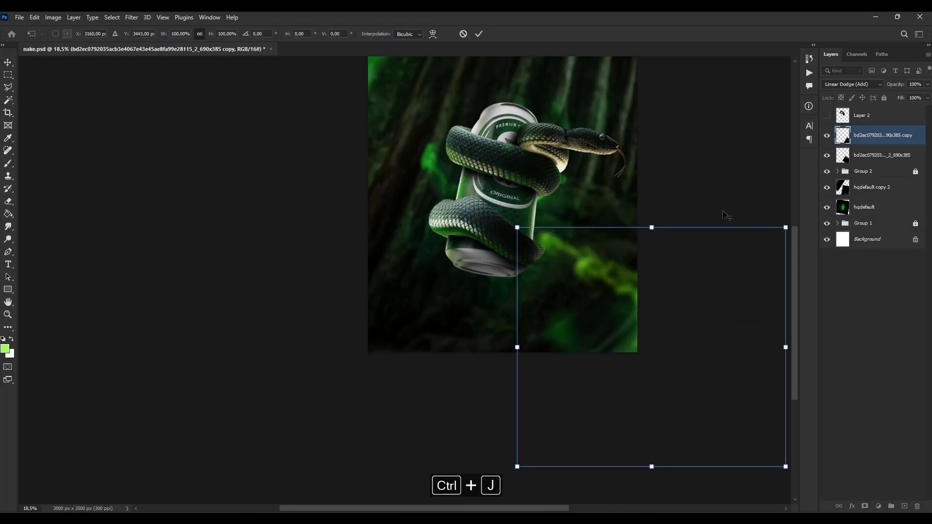
{"action": "key", "text": "ctrl+t"}
{"action": "left_click_drag", "start_coordinate": [672, 208], "coordinate": [704, 218]}
{"action": "left_click_drag", "start_coordinate": [615, 266], "coordinate": [620, 286]}
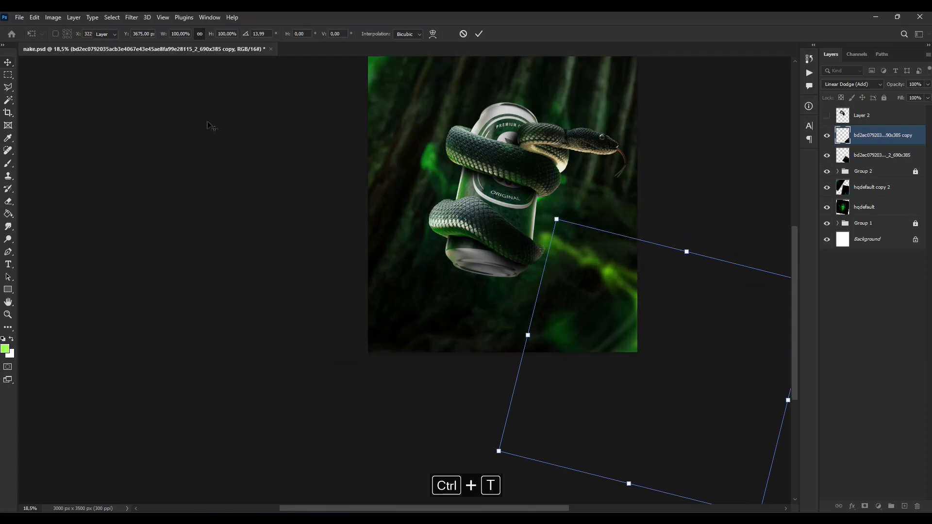
{"action": "left_click", "coordinate": [8, 63]}
{"action": "scroll", "coordinate": [436, 269], "scroll_direction": "down", "scroll_amount": 5}
{"action": "left_click", "coordinate": [889, 121], "text": "shift"}
{"action": "key", "text": "ctrl+e"}
{"action": "key", "text": "ctrl+z"}
Duplicate both streak layers together, then rotate and reposition the copies over the can and snake area.
{"action": "left_click", "coordinate": [889, 136]}
{"action": "left_click", "coordinate": [889, 155], "text": "shift"}
{"action": "key", "text": "ctrl+j"}
{"action": "key", "text": "ctrl+t"}
{"action": "left_click_drag", "start_coordinate": [559, 282], "coordinate": [499, 222]}
{"action": "left_click_drag", "start_coordinate": [596, 165], "coordinate": [669, 92]}
{"action": "left_click_drag", "start_coordinate": [573, 233], "coordinate": [560, 275]}
{"action": "left_click_drag", "start_coordinate": [666, 125], "coordinate": [618, 113]}
{"action": "key", "text": "Return"}
Place the two duplicated streak layers below Group 2 and shift them slightly up and to the left.
{"action": "left_click_drag", "start_coordinate": [882, 155], "coordinate": [878, 218]}
{"action": "scroll", "coordinate": [479, 268], "scroll_direction": "down", "scroll_amount": 6}
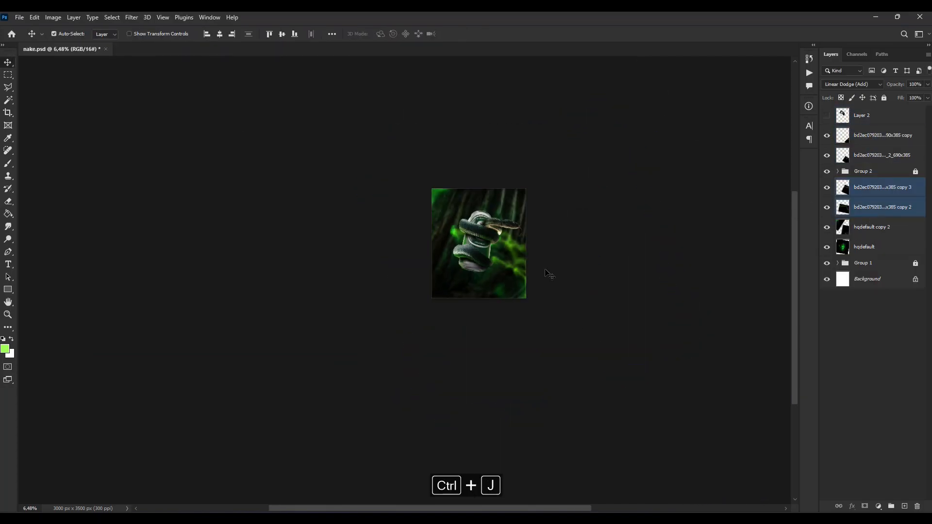
{"action": "scroll", "coordinate": [509, 258], "scroll_direction": "up", "scroll_amount": 5}
{"action": "key", "text": "ctrl+t"}
{"action": "left_click_drag", "start_coordinate": [657, 172], "coordinate": [645, 155]}
{"action": "left_click", "coordinate": [8, 62]}
Select the two streak layers above Group 2 and reposition them together near the canvas's lower-right corner.
{"action": "left_click", "coordinate": [878, 154]}
{"action": "left_click", "coordinate": [877, 138], "text": "shift"}
{"action": "key", "text": "ctrl+t"}
{"action": "left_click_drag", "start_coordinate": [627, 233], "coordinate": [645, 261]}
{"action": "left_click_drag", "start_coordinate": [581, 269], "coordinate": [556, 283]}
{"action": "left_click", "coordinate": [8, 63]}
Merge the two streak layers above Group 2 and soften the merged layer with a Gaussian Blur.
{"action": "scroll", "coordinate": [597, 233], "scroll_direction": "down", "scroll_amount": 5}
{"action": "key", "text": "ctrl+e"}
{"action": "left_click", "coordinate": [131, 17]}
{"action": "mouse_move", "coordinate": [146, 142]}
{"action": "left_click", "coordinate": [284, 179]}
{"action": "left_click_drag", "start_coordinate": [755, 279], "coordinate": [746, 280]}
{"action": "key", "text": "Return"}
Merge the two streak layers below Group 2 and set the merged layer's blend mode to Linear Dodge (Add).
{"action": "left_click", "coordinate": [878, 208]}
{"action": "left_click", "coordinate": [826, 188]}
{"action": "left_click", "coordinate": [878, 187]}
{"action": "left_click", "coordinate": [879, 168], "text": "shift"}
{"action": "key", "text": "ctrl+e"}
{"action": "left_click", "coordinate": [853, 85]}
{"action": "left_click", "coordinate": [866, 180]}
Apply a Gaussian Blur to the merged streaks below Group 2 and reduce their opacity to about 66%.
{"action": "left_click", "coordinate": [131, 17]}
{"action": "left_click", "coordinate": [287, 181]}
{"action": "key", "text": "Return"}
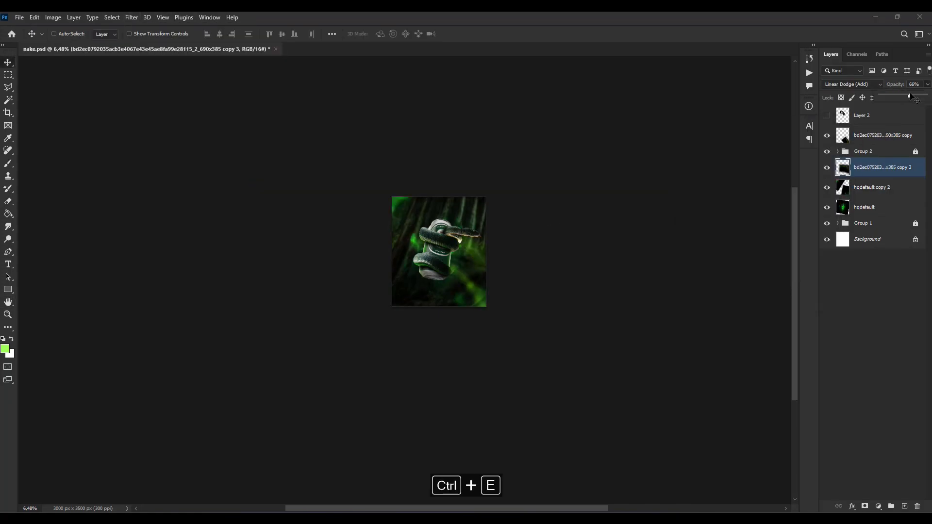
Rotate the streak layer above Group 2 and move it to the canvas's lower-left area, with its opacity at 57%.
{"action": "left_click", "coordinate": [877, 135]}
{"action": "scroll", "coordinate": [460, 264], "scroll_direction": "up", "scroll_amount": 5}
{"action": "key", "text": "ctrl+t"}
{"action": "left_click_drag", "start_coordinate": [537, 303], "coordinate": [363, 333]}
{"action": "left_click_drag", "start_coordinate": [495, 223], "coordinate": [581, 345]}
{"action": "left_click_drag", "start_coordinate": [427, 335], "coordinate": [339, 314]}
{"action": "left_click_drag", "start_coordinate": [485, 318], "coordinate": [502, 462]}
{"action": "left_click_drag", "start_coordinate": [350, 359], "coordinate": [301, 307]}
{"action": "left_click_drag", "start_coordinate": [437, 291], "coordinate": [410, 500]}
{"action": "left_click_drag", "start_coordinate": [353, 301], "coordinate": [340, 206]}
{"action": "key", "text": "Return"}
{"action": "scroll", "coordinate": [433, 271], "scroll_direction": "down", "scroll_amount": 4}
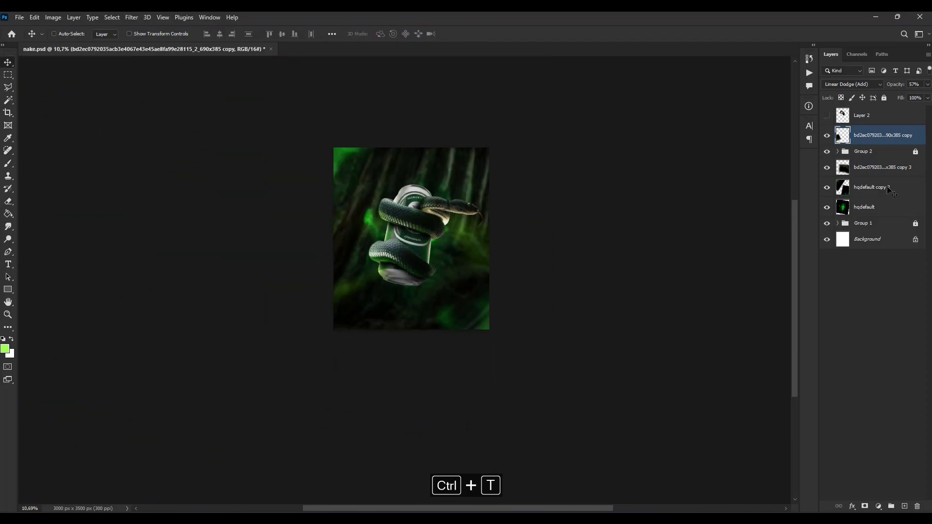
Rotate the streak layer below Group 2 and raise it into the background behind the snake's head.
{"action": "left_click", "coordinate": [882, 167]}
{"action": "key", "text": "ctrl+t"}
{"action": "left_click_drag", "start_coordinate": [638, 154], "coordinate": [610, 115]}
{"action": "left_click_drag", "start_coordinate": [574, 185], "coordinate": [578, 169]}
{"action": "key", "text": "Return"}
{"action": "scroll", "coordinate": [412, 250], "scroll_direction": "down", "scroll_amount": 2}
{"action": "scroll", "coordinate": [413, 250], "scroll_direction": "up", "scroll_amount": 3}
Merge a duplicate of Group 2 into one layer and turn it solid black with a Levels adjustment.
{"action": "left_click", "coordinate": [870, 152]}
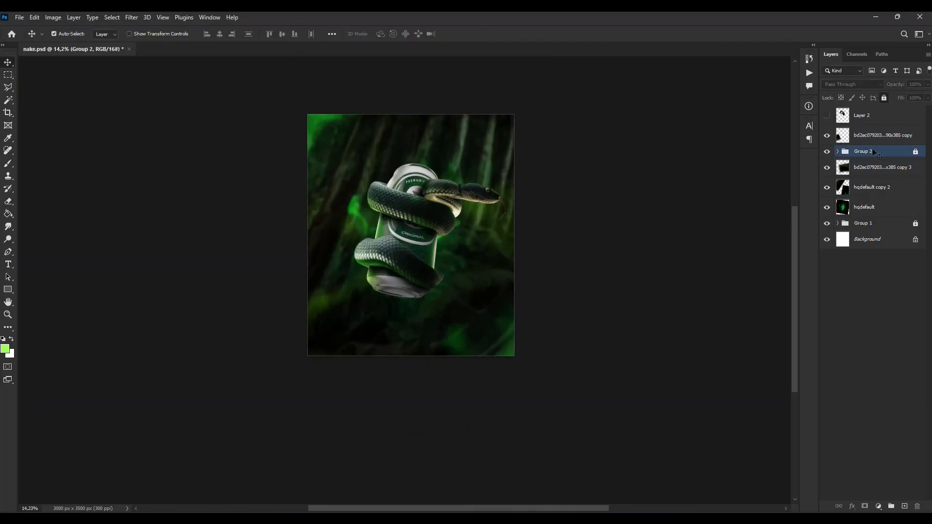
{"action": "key", "text": "ctrl+j"}
{"action": "key", "text": "ctrl+e"}
{"action": "left_click", "coordinate": [53, 17]}
{"action": "mouse_move", "coordinate": [97, 40]}
{"action": "left_click", "coordinate": [245, 50]}
{"action": "left_click_drag", "start_coordinate": [804, 263], "coordinate": [682, 263]}
{"action": "left_click", "coordinate": [844, 130]}
Place the black silhouette below Group 2, offset down and right as a shadow, and set its opacity to 77%.
{"action": "left_click_drag", "start_coordinate": [884, 155], "coordinate": [892, 177]}
{"action": "key", "text": "ctrl+t"}
{"action": "left_click_drag", "start_coordinate": [485, 248], "coordinate": [502, 280]}
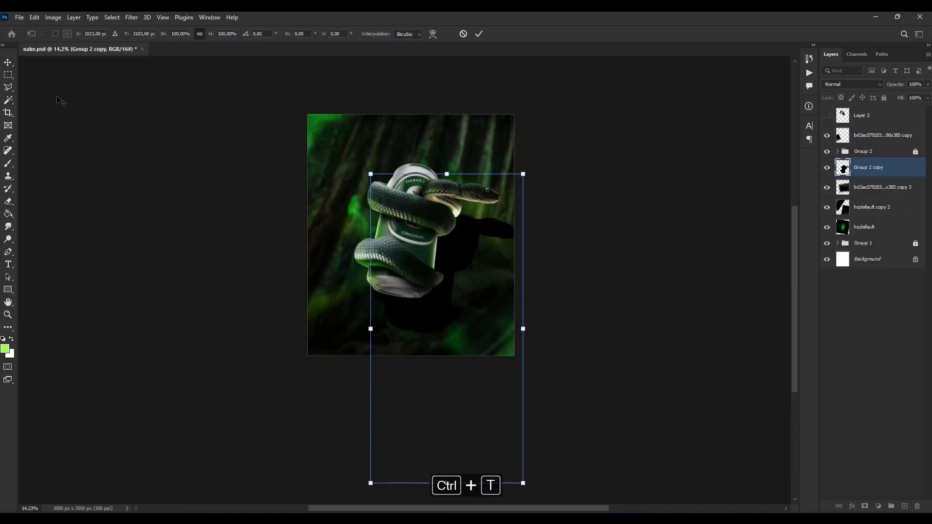
{"action": "key", "text": "Return"}
{"action": "left_click_drag", "start_coordinate": [907, 98], "coordinate": [914, 99]}
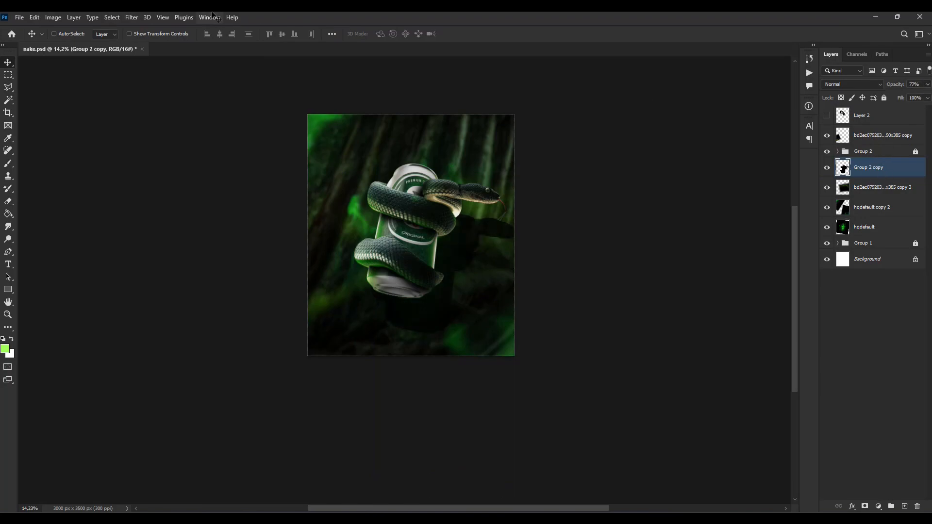
Soften the shadow with a Gaussian Blur of 110 pixels and a Motion Blur at angle -4° and distance 117 pixels.
{"action": "left_click", "coordinate": [132, 17]}
{"action": "left_click", "coordinate": [272, 179]}
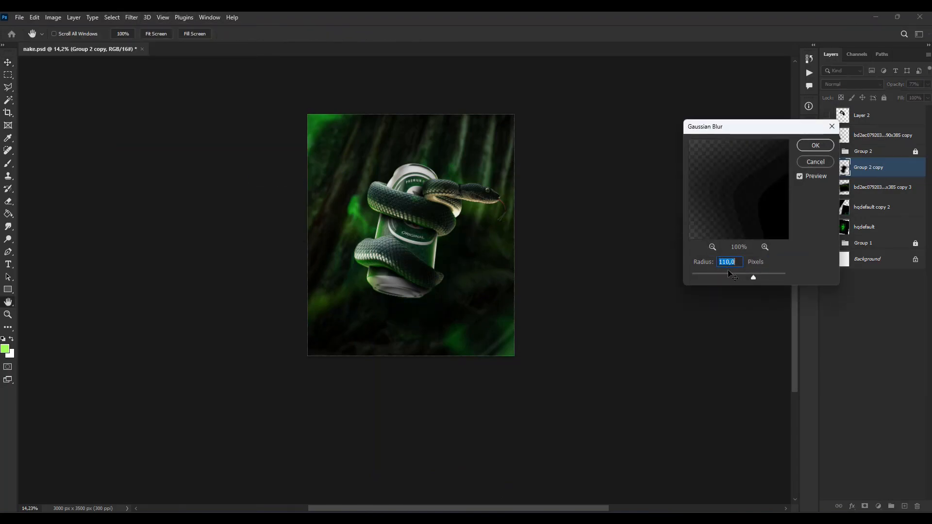
{"action": "left_click", "coordinate": [815, 145]}
{"action": "left_click", "coordinate": [131, 17]}
{"action": "mouse_move", "coordinate": [195, 137]}
{"action": "left_click", "coordinate": [275, 198]}
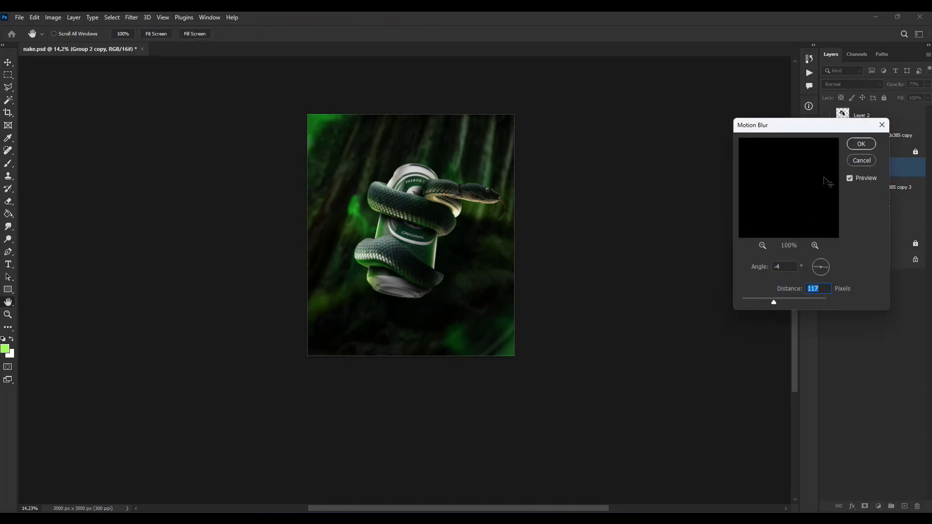
{"action": "left_click", "coordinate": [861, 144]}
Move the blurred shadow further down beneath the can.
{"action": "scroll", "coordinate": [408, 246], "scroll_direction": "down", "scroll_amount": 7}
{"action": "scroll", "coordinate": [436, 271], "scroll_direction": "up", "scroll_amount": 6}
{"action": "key", "text": "ctrl+t"}
{"action": "left_click_drag", "start_coordinate": [451, 271], "coordinate": [451, 296]}
{"action": "key", "text": "Return"}
{"action": "scroll", "coordinate": [418, 305], "scroll_direction": "down", "scroll_amount": 1}
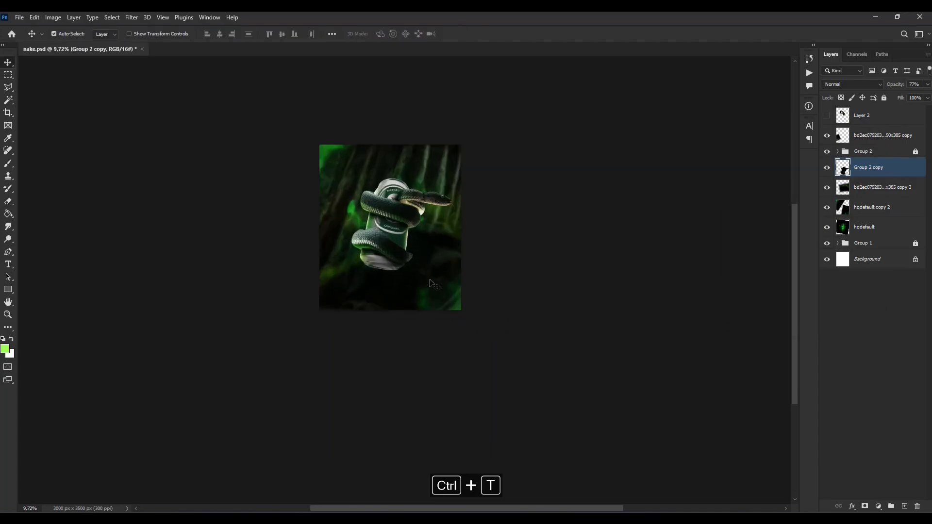
{"action": "scroll", "coordinate": [418, 305], "scroll_direction": "up", "scroll_amount": 1}
Fade the shadow with a linear gradient on a layer mask and lower the layer's opacity to 59%.
{"action": "left_click", "coordinate": [5, 212]}
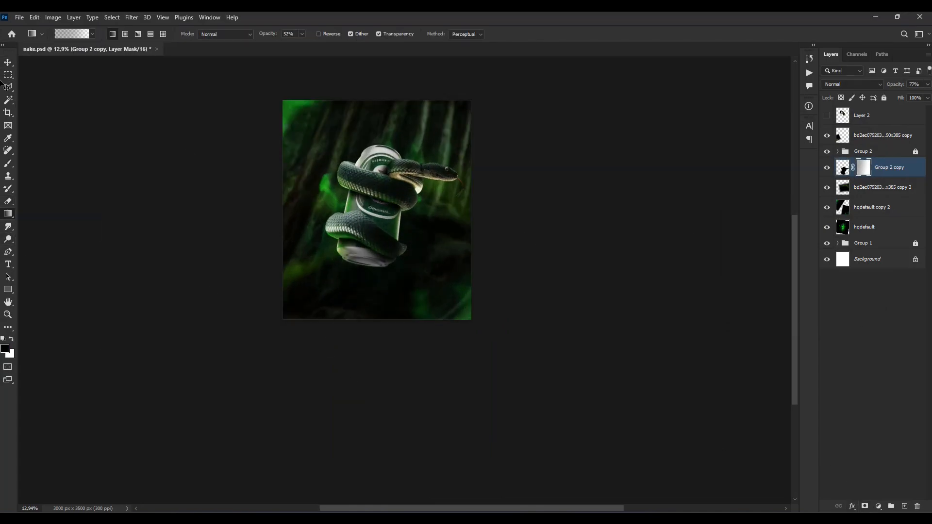
{"action": "key", "text": "ctrl+z"}
{"action": "left_click_drag", "start_coordinate": [904, 95], "coordinate": [906, 96]}
{"action": "scroll", "coordinate": [476, 279], "scroll_direction": "down", "scroll_amount": 7}
{"action": "scroll", "coordinate": [422, 279], "scroll_direction": "up", "scroll_amount": 8}
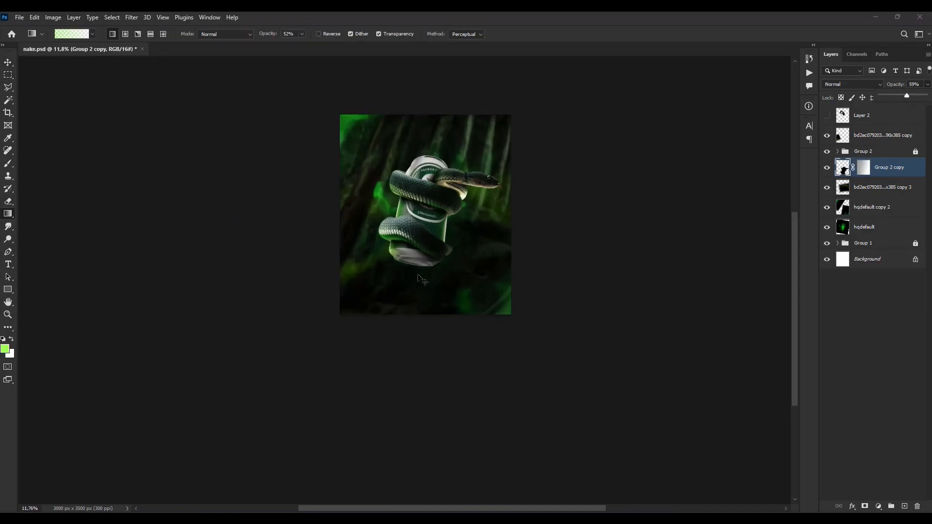
Place the fire-sparks image above the streak layer, scaled to cover the canvas, and blend it with Linear Dodge (Add).
{"action": "left_click", "coordinate": [871, 134]}
{"action": "left_click", "coordinate": [478, 520]}
{"action": "left_click_drag", "start_coordinate": [151, 176], "coordinate": [442, 287]}
{"action": "left_click_drag", "start_coordinate": [530, 145], "coordinate": [620, 60]}
{"action": "left_click", "coordinate": [8, 63]}
{"action": "left_click", "coordinate": [866, 87]}
{"action": "left_click", "coordinate": [854, 180]}
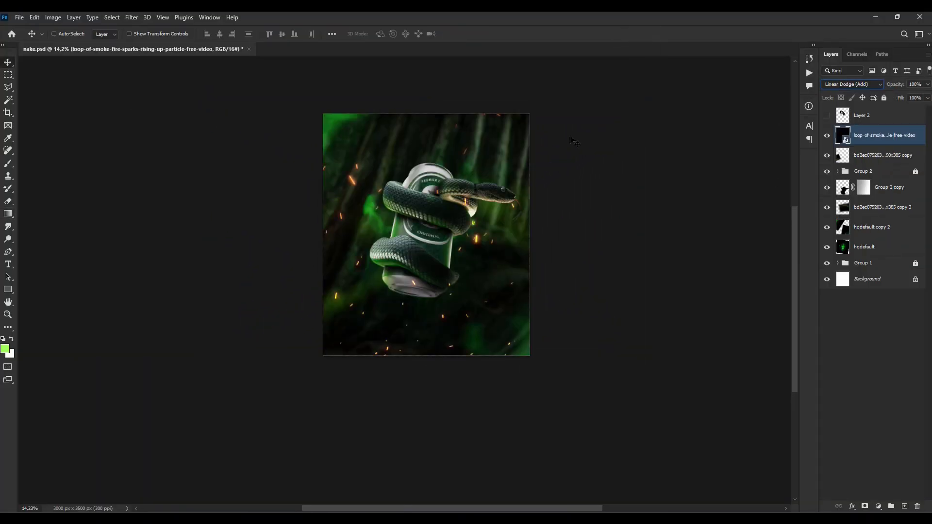
Duplicate the sparks layer and shift the copy to yellow-green with a Hue/Saturation hue of +62.
{"action": "key", "text": "ctrl+j"}
{"action": "left_click", "coordinate": [53, 17]}
{"action": "mouse_move", "coordinate": [73, 40]}
{"action": "left_click", "coordinate": [229, 92]}
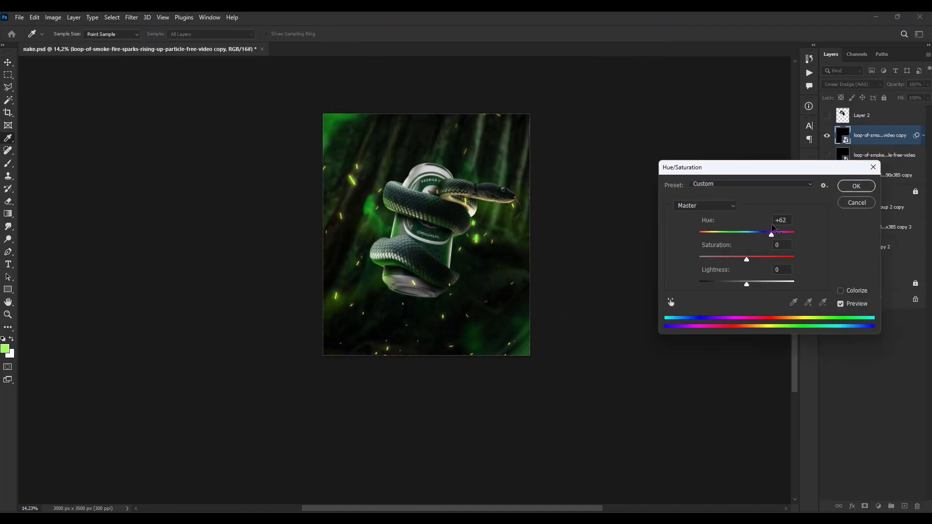
{"action": "left_click", "coordinate": [856, 186]}
Apply a Gaussian Blur with a radius of 2.2 pixels to the yellow-green sparks.
{"action": "left_click", "coordinate": [132, 17]}
{"action": "mouse_move", "coordinate": [146, 145]}
{"action": "left_click", "coordinate": [271, 179]}
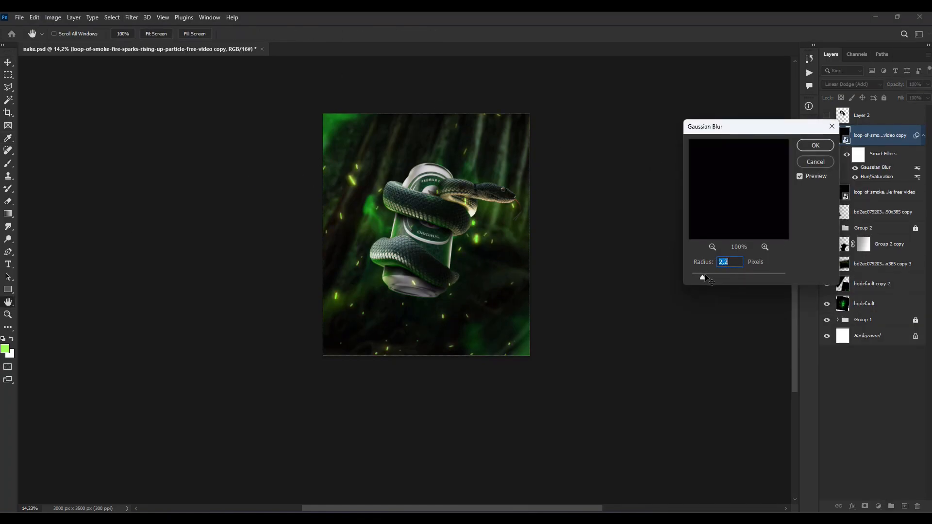
{"action": "left_click", "coordinate": [815, 146]}
Enlarge the yellow-green sparks to about 52% scale and move them down and left towards the canvas's lower part.
{"action": "key", "text": "ctrl+t"}
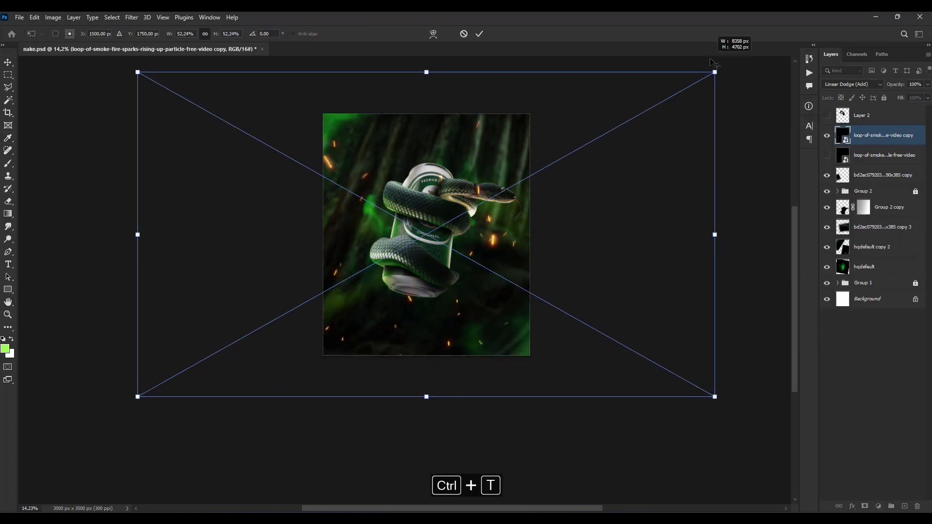
{"action": "key", "text": "Return"}
{"action": "scroll", "coordinate": [538, 281], "scroll_direction": "down", "scroll_amount": 4}
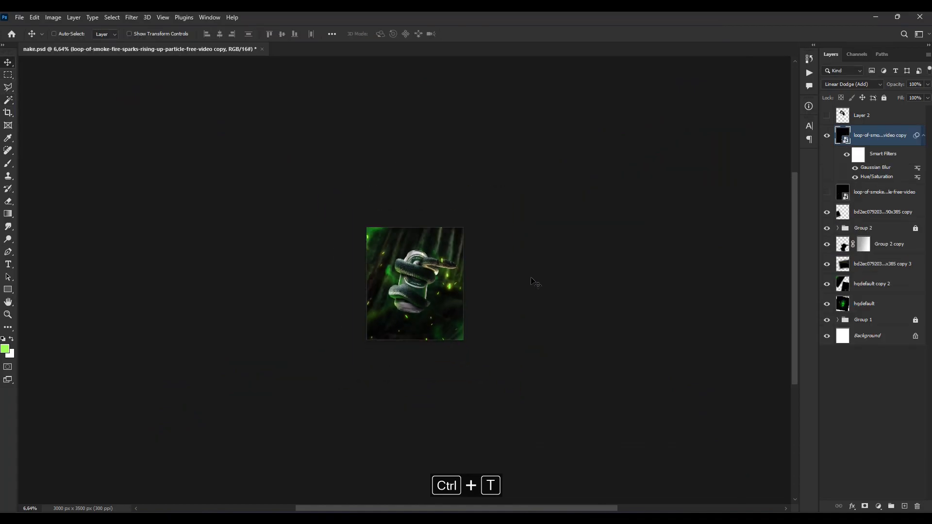
{"action": "key", "text": "ctrl+t"}
{"action": "left_click_drag", "start_coordinate": [500, 229], "coordinate": [412, 277]}
{"action": "key", "text": "Return"}
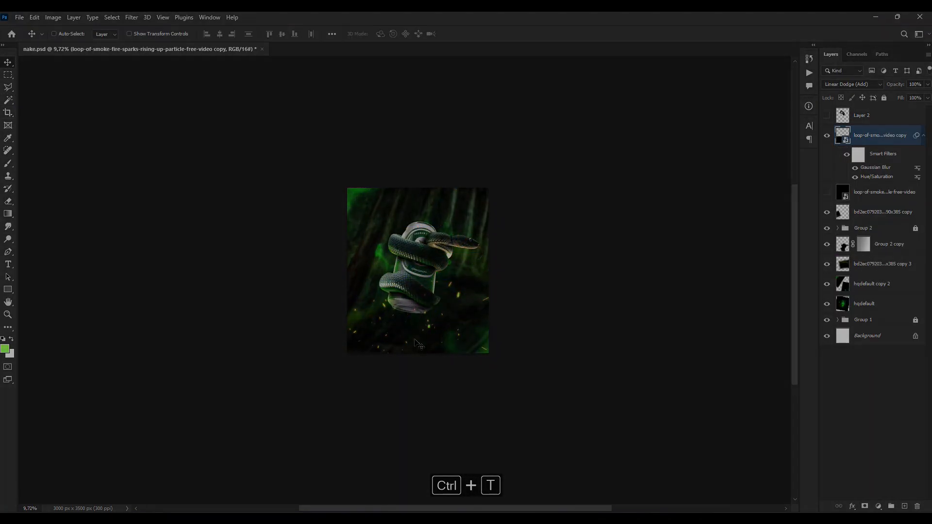